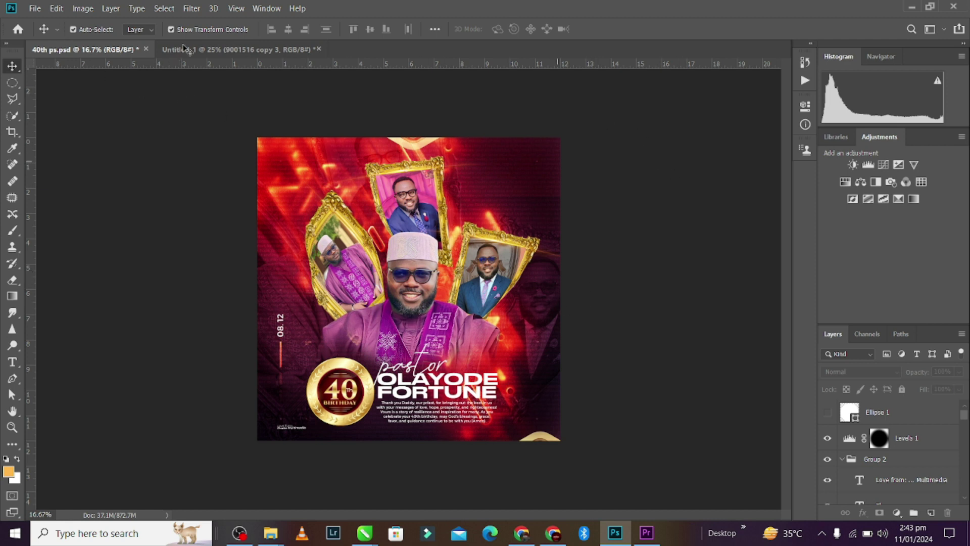
Step: Create a new blank document measuring 12 inches wide by 12 inches high
left_click(35, 9)
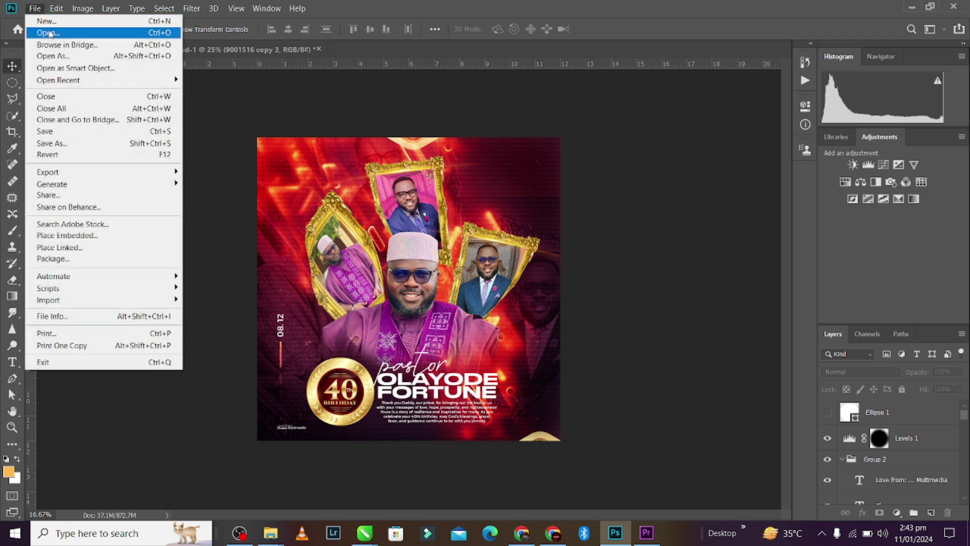
left_click(50, 22)
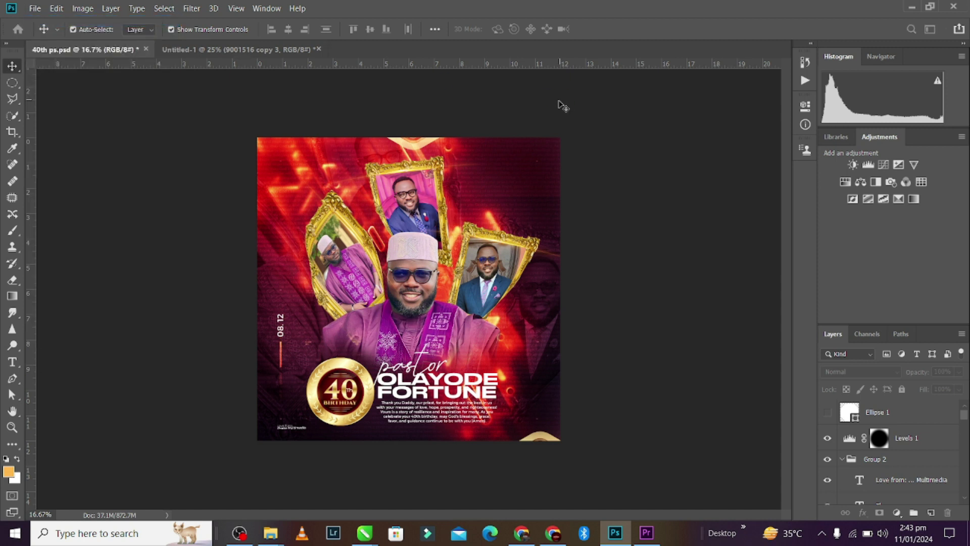
key("ctrl+n")
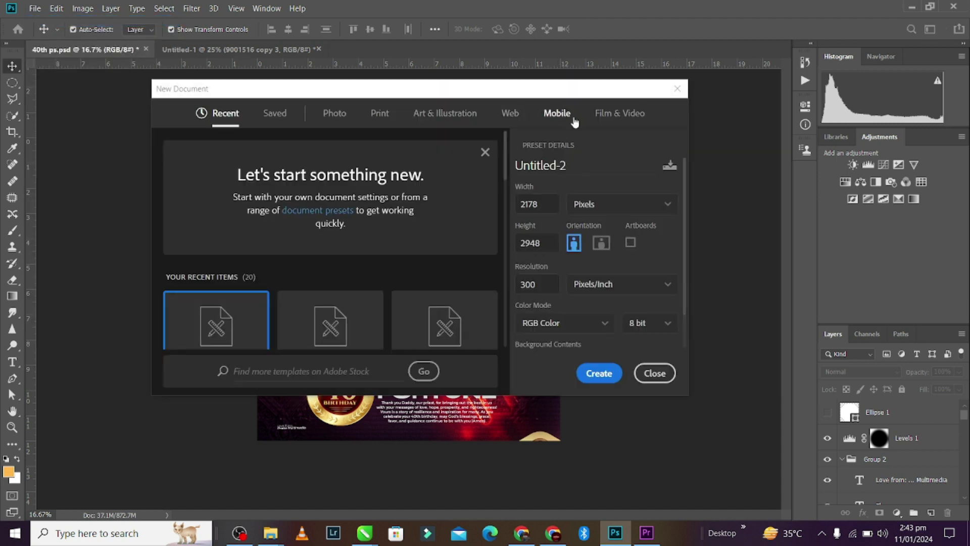
left_click(602, 205)
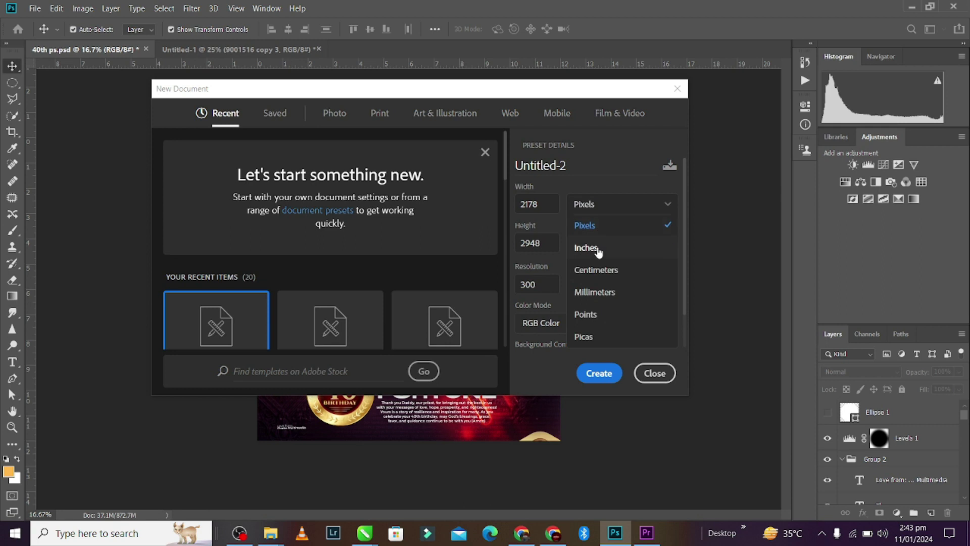
left_click(591, 247)
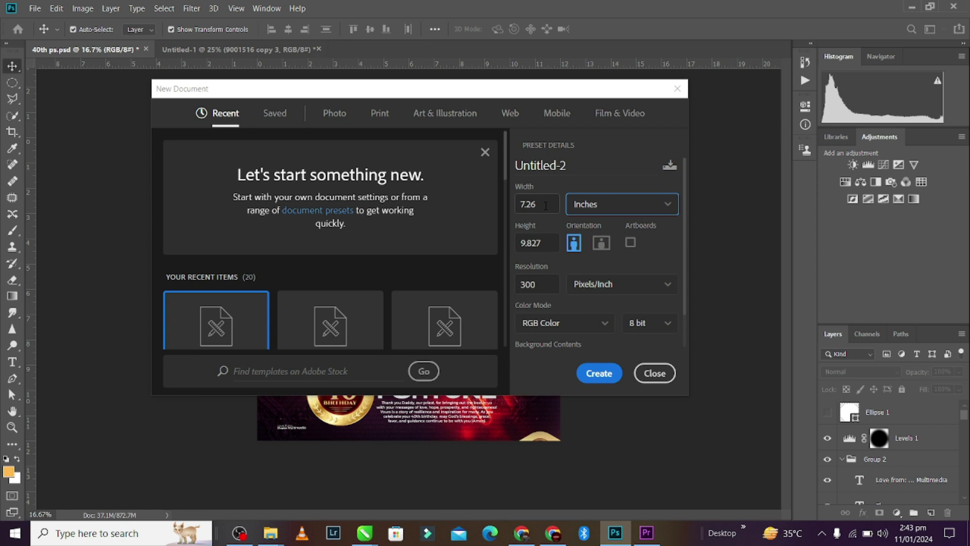
left_click(515, 212)
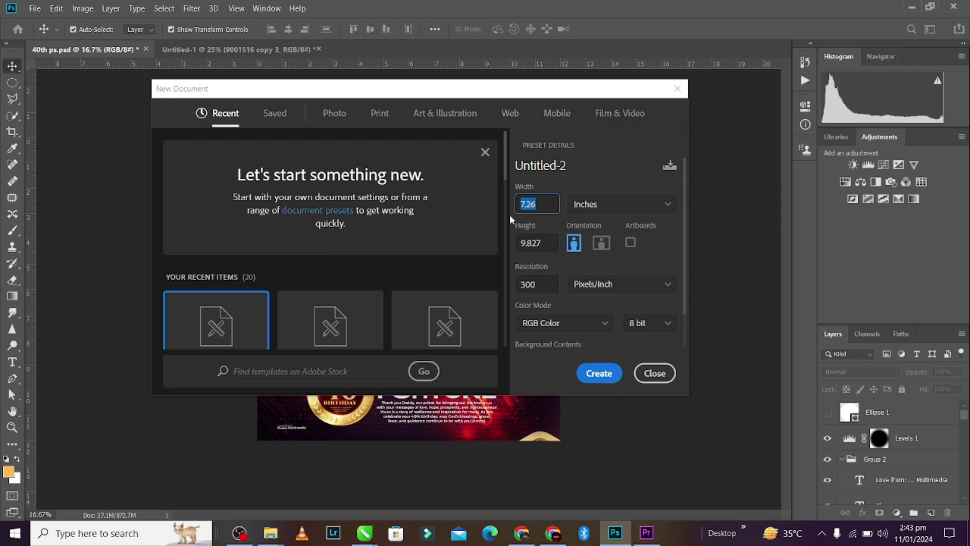
key("Tab")
type("12")
key("Tab")
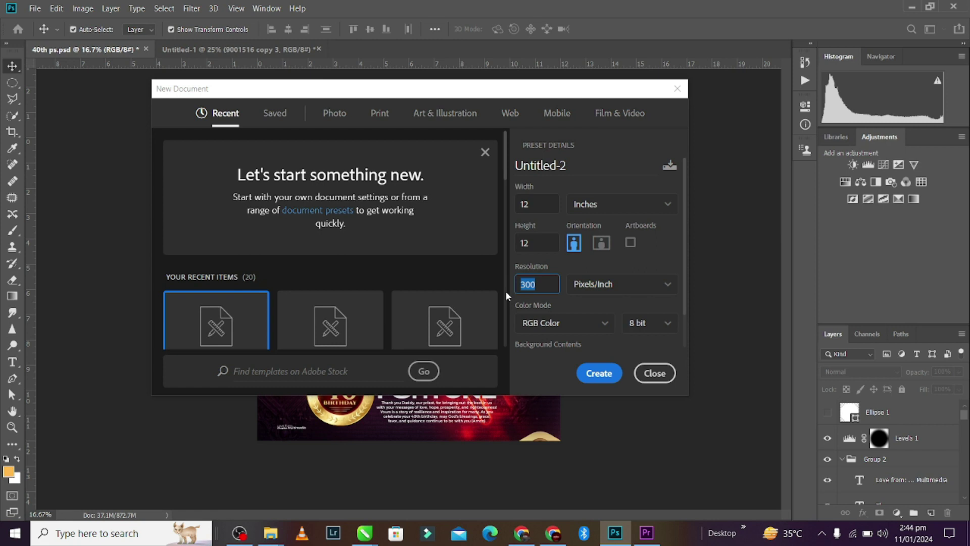
left_click(599, 383)
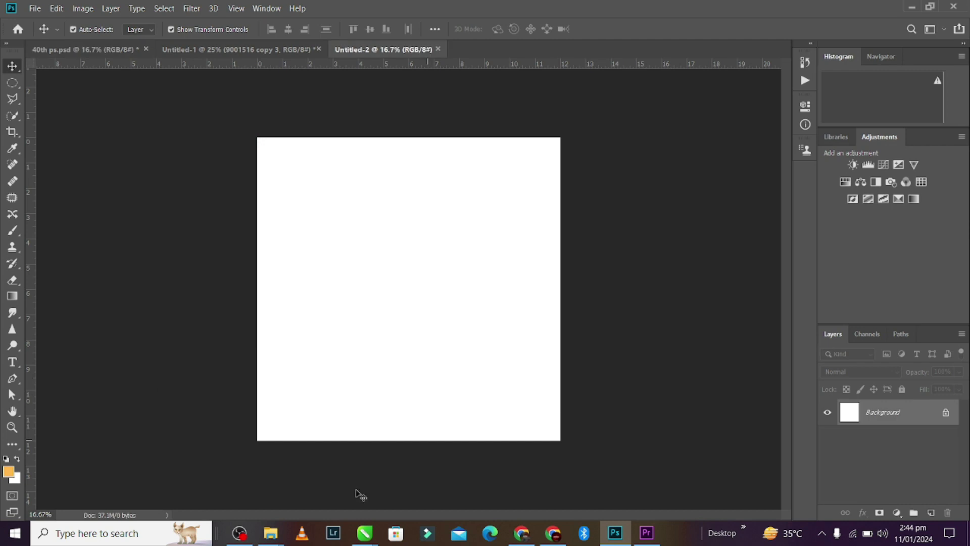
Step: Switch to File Explorer and open the food folder inside Downloads
mouse_move(273, 535)
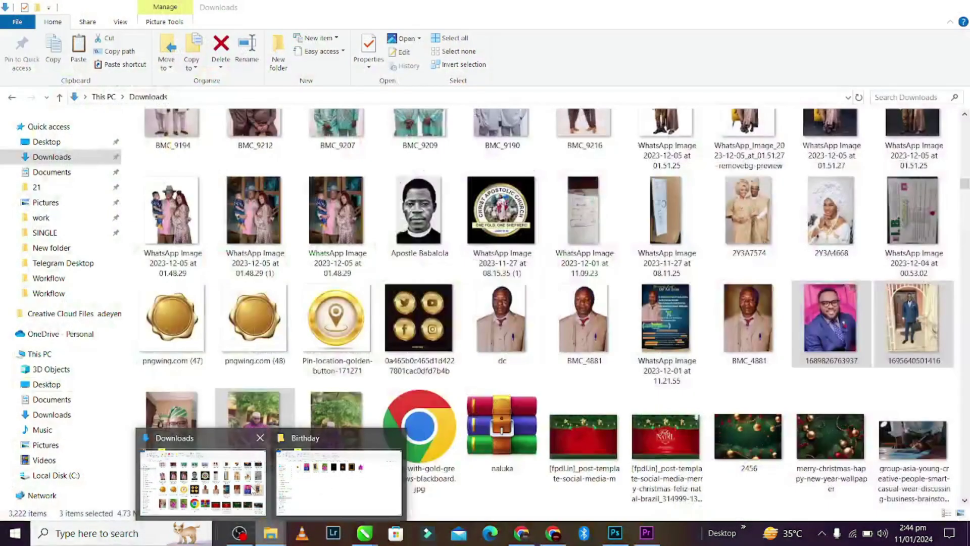
left_click(252, 490)
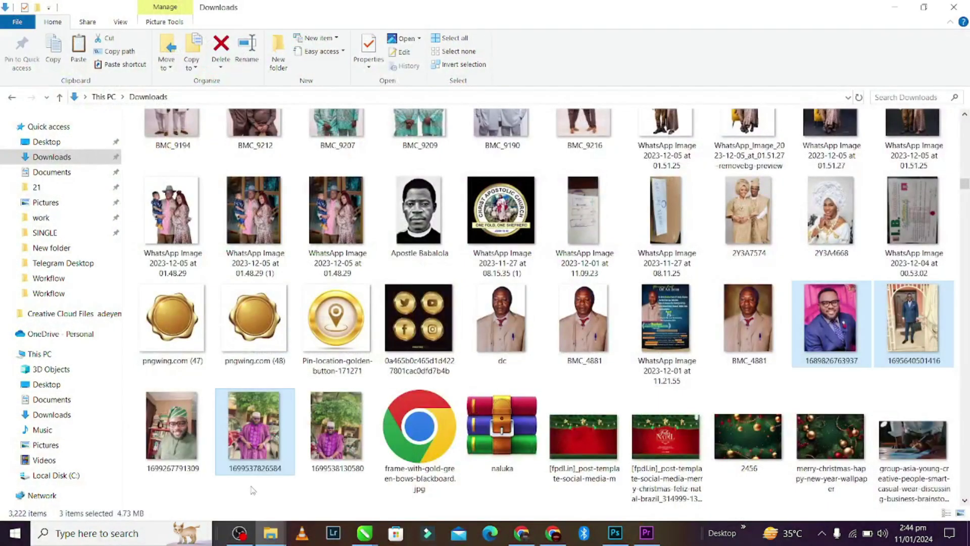
left_click(43, 145)
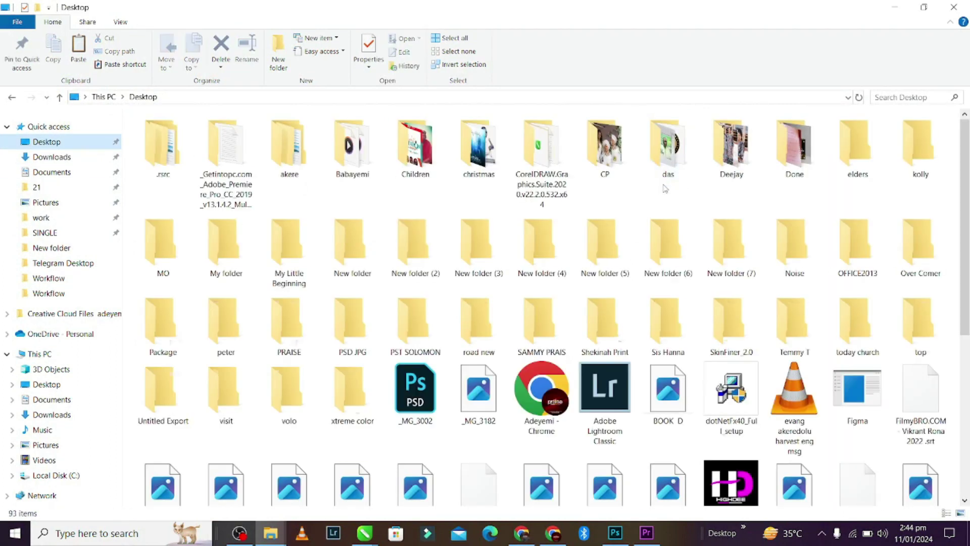
left_click(55, 157)
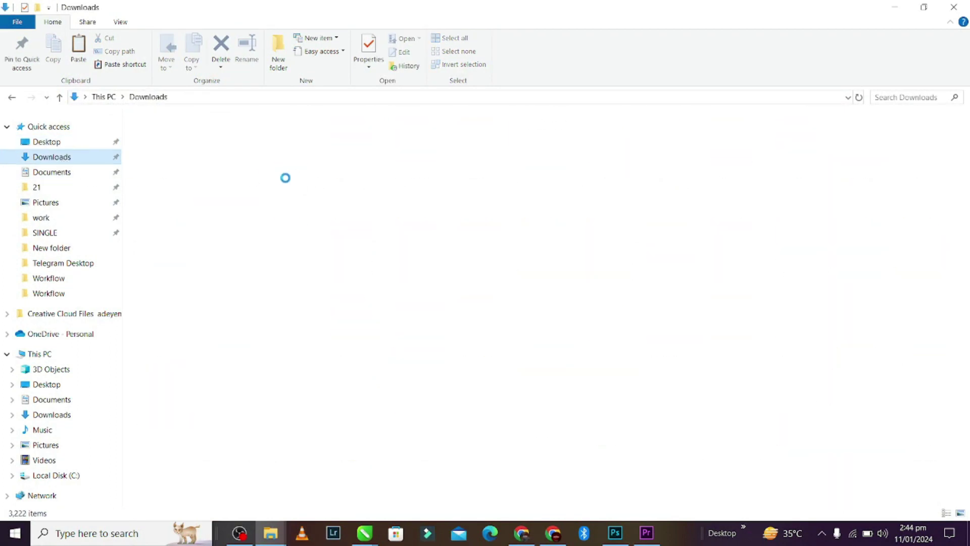
left_click(327, 177)
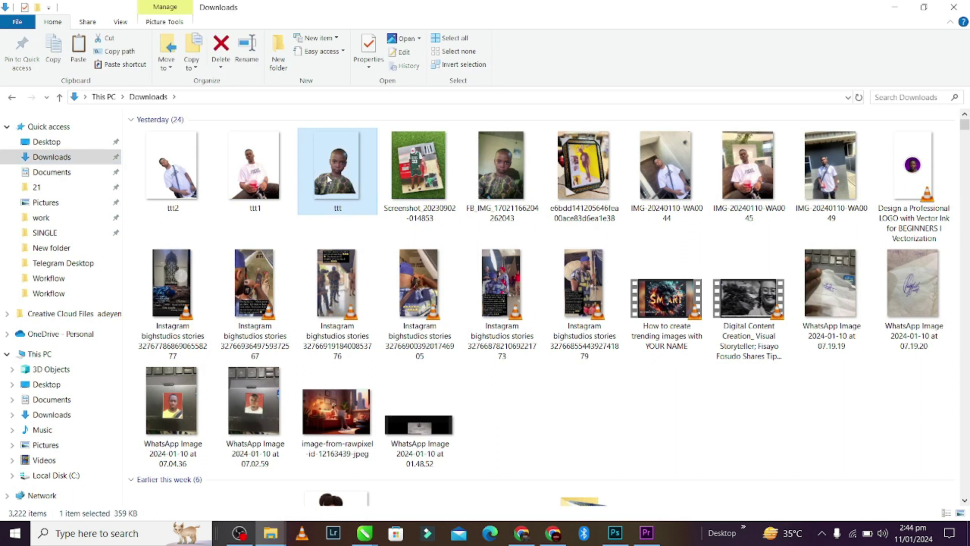
type("food")
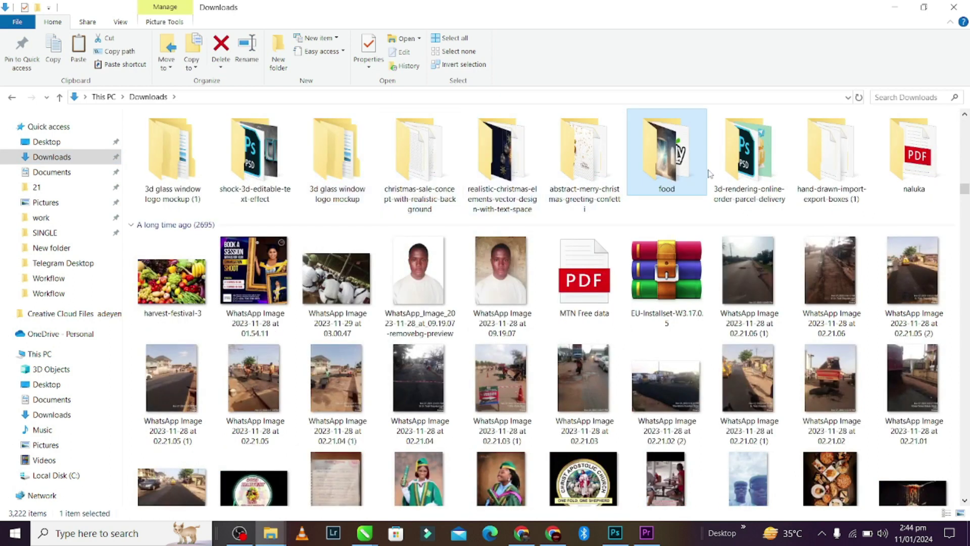
double_click(670, 154)
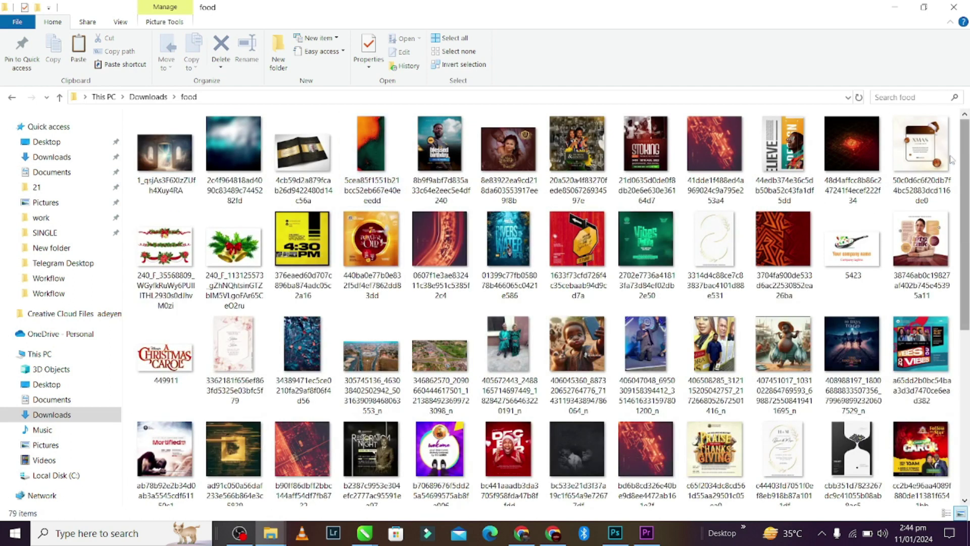
Step: Place the glowing orange abstract image bd6b8cd326e40be9d8ee4472ab161e3f in the new document and scale it to fill the 12-inch canvas
left_click(650, 451)
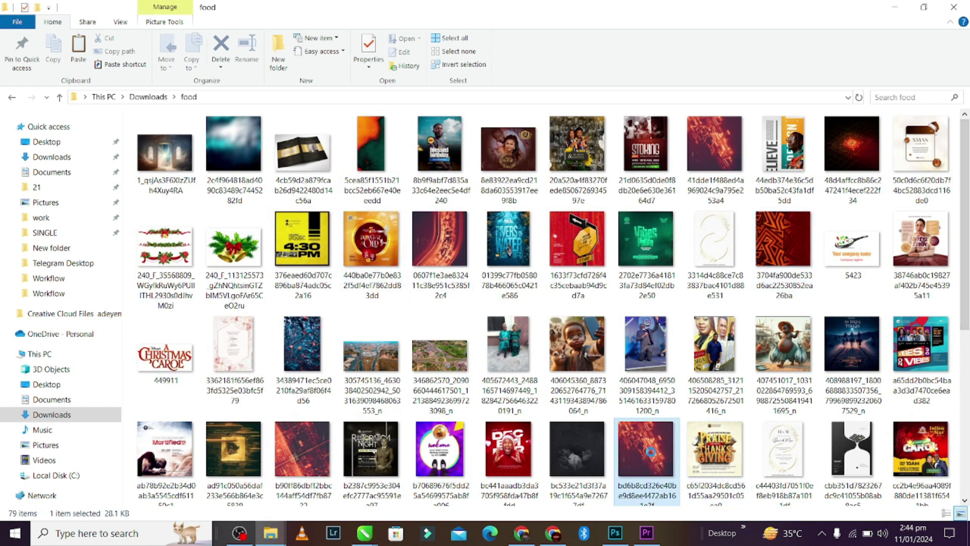
left_click_drag(659, 443, 411, 140)
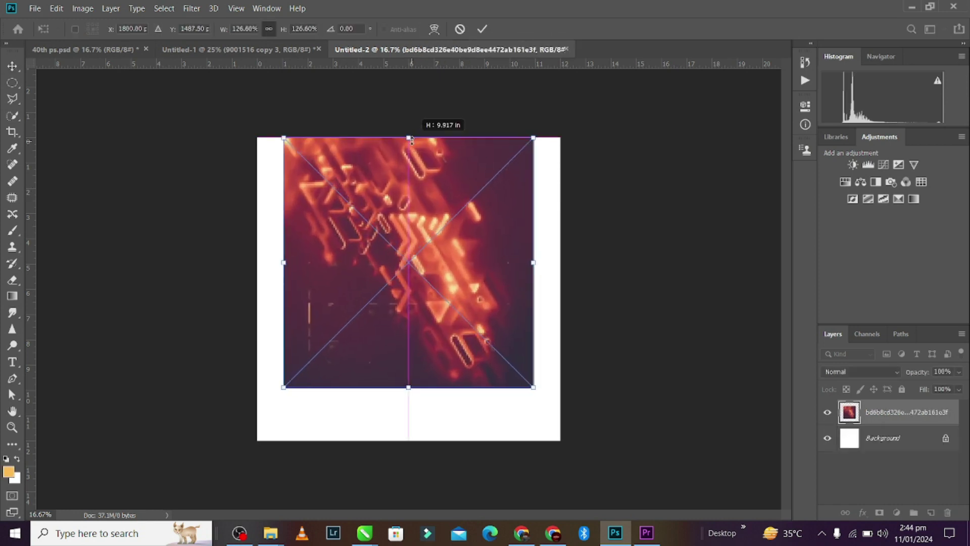
left_click_drag(408, 387, 407, 440)
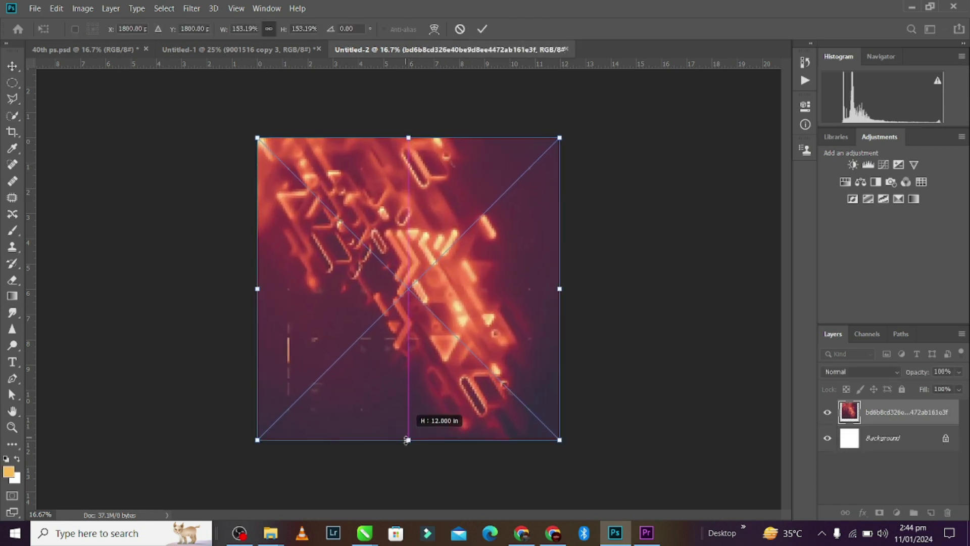
left_click(482, 29)
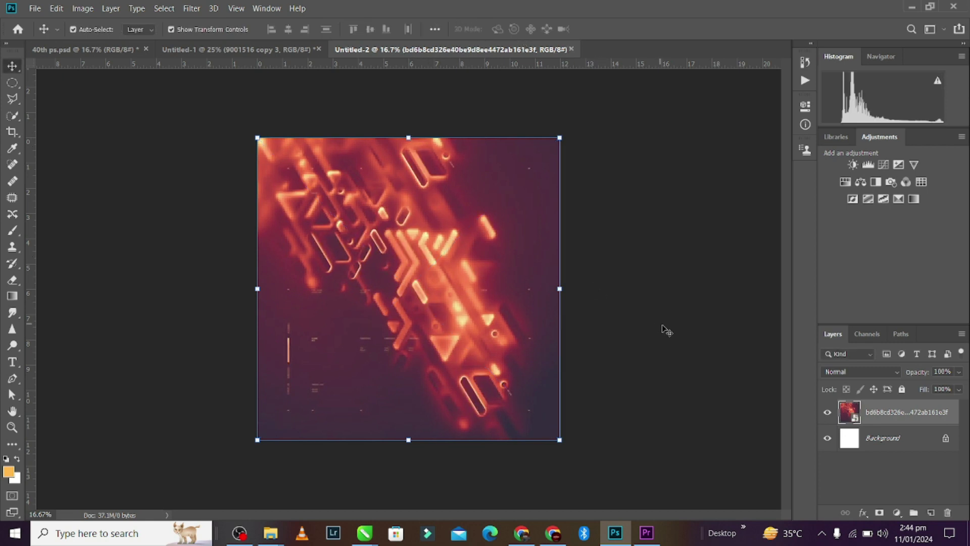
Step: Duplicate the placed image layer, hide the copy and make the original layer active
key("ctrl+j")
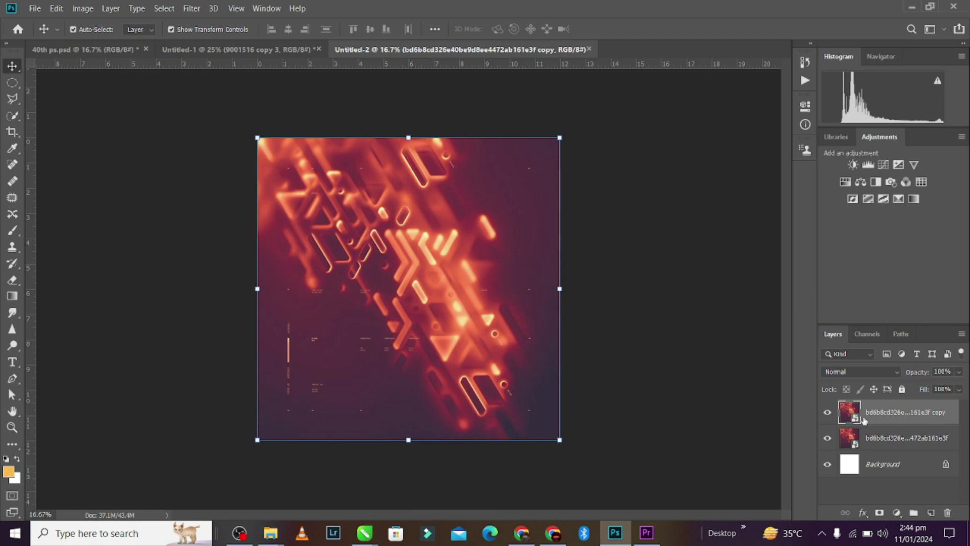
left_click(828, 413)
left_click(902, 438)
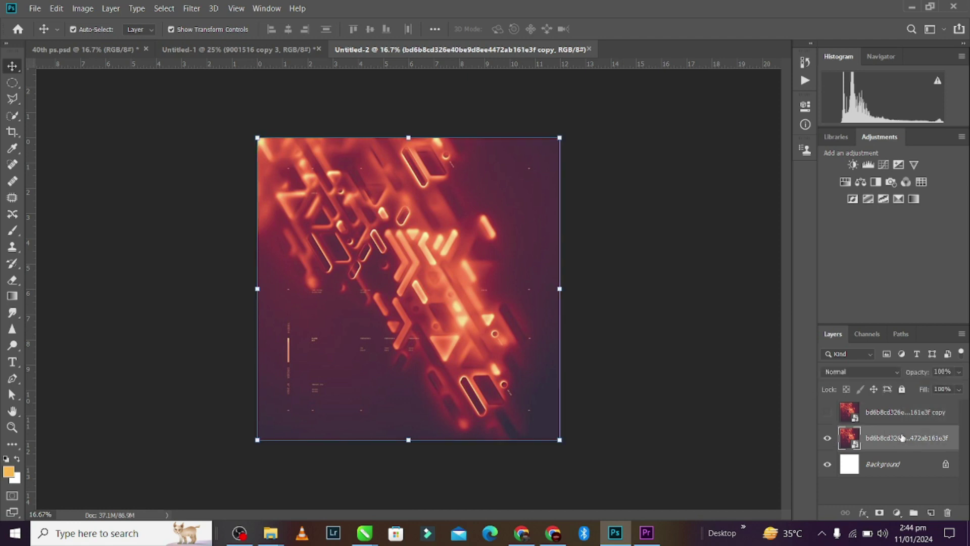
Step: Apply a Gaussian Blur with a radius of 75.5 pixels to the original image layer
left_click(191, 8)
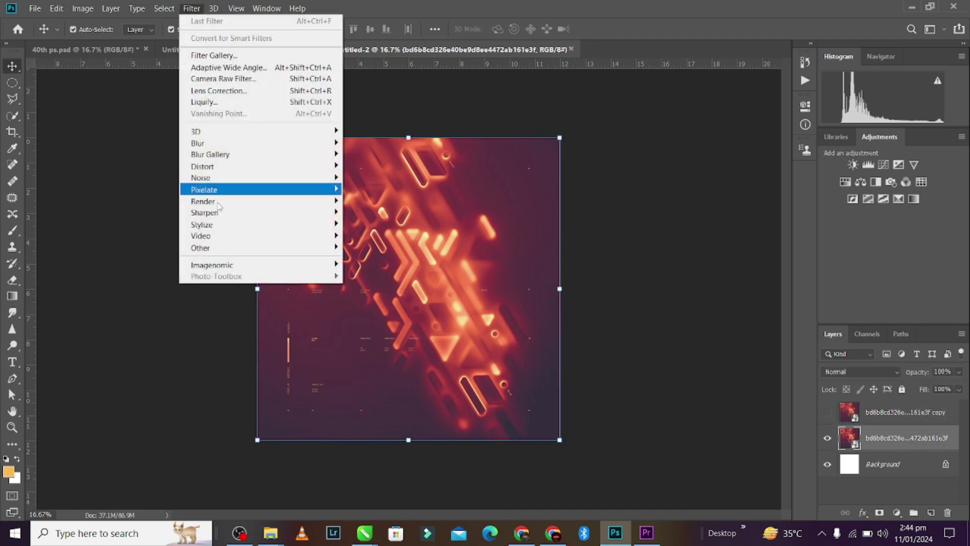
mouse_move(215, 144)
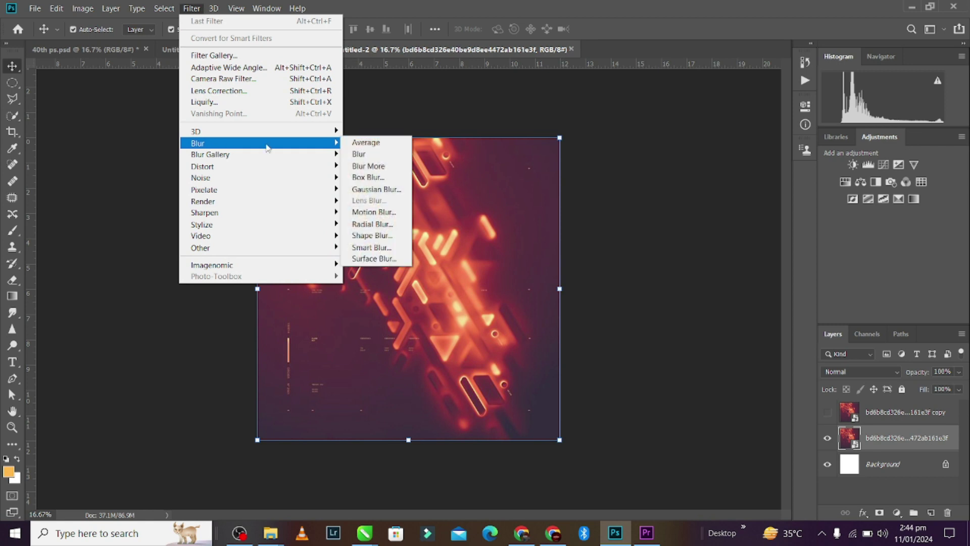
left_click(374, 188)
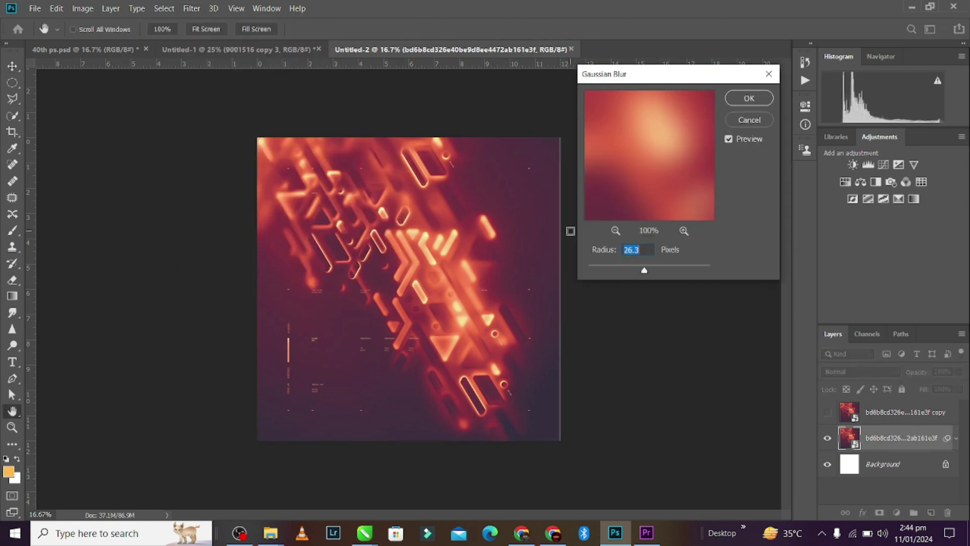
left_click_drag(651, 271, 665, 271)
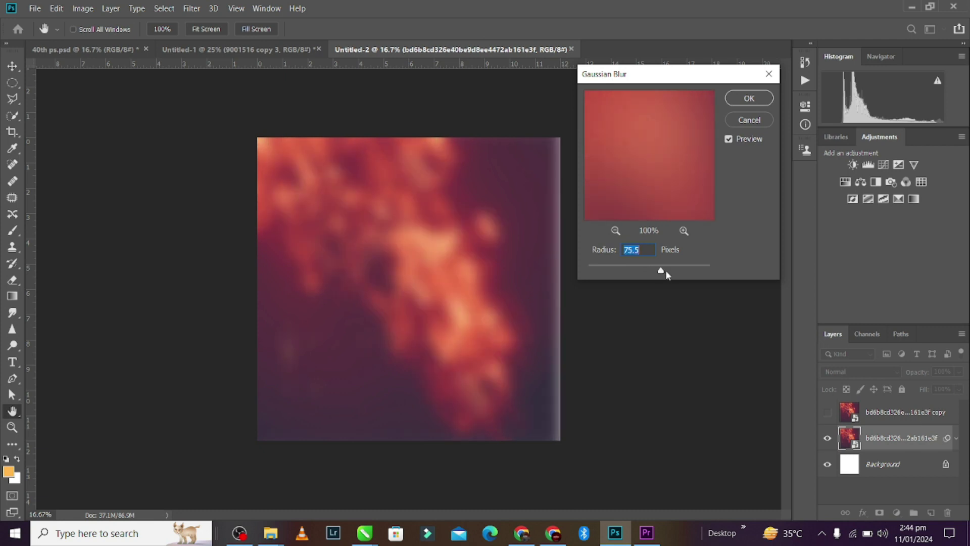
left_click(748, 98)
Step: Enlarge the blurred image layer to about 167.7% so it extends past all edges of the canvas
left_click(11, 67)
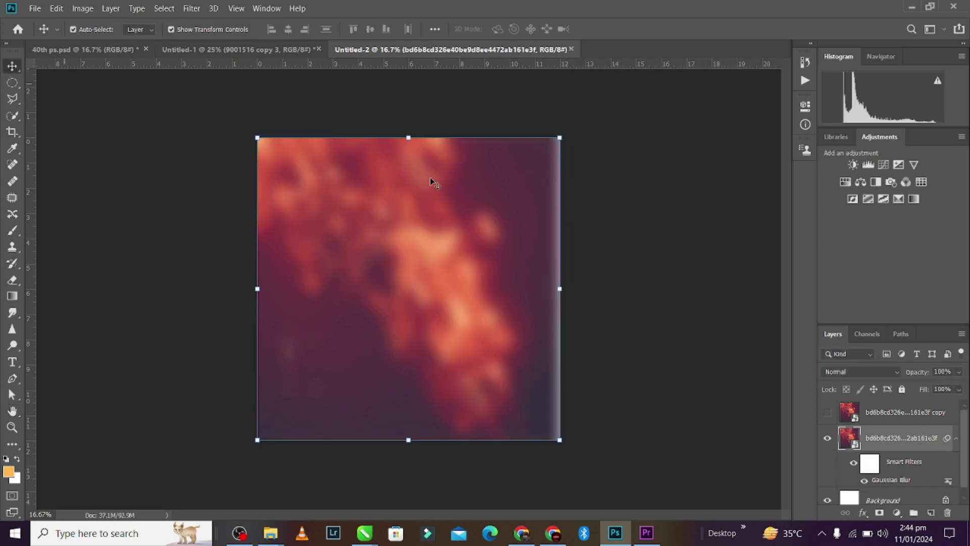
left_click(412, 133)
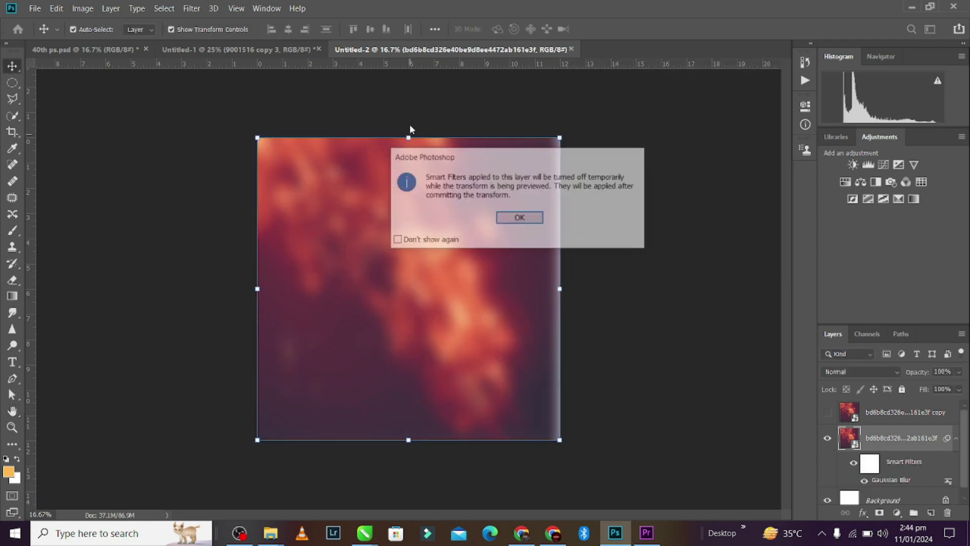
left_click(525, 218)
left_click_drag(412, 135, 409, 121)
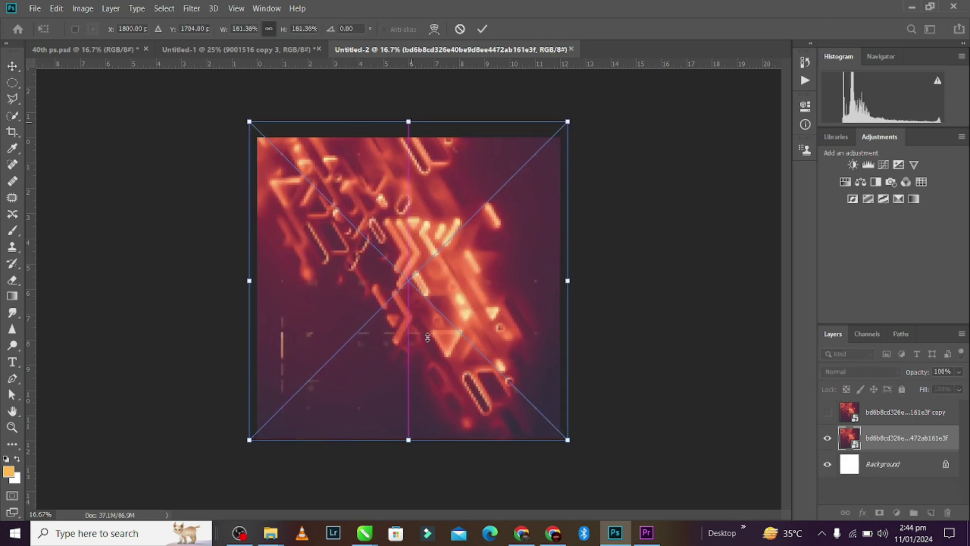
left_click_drag(410, 444, 407, 450)
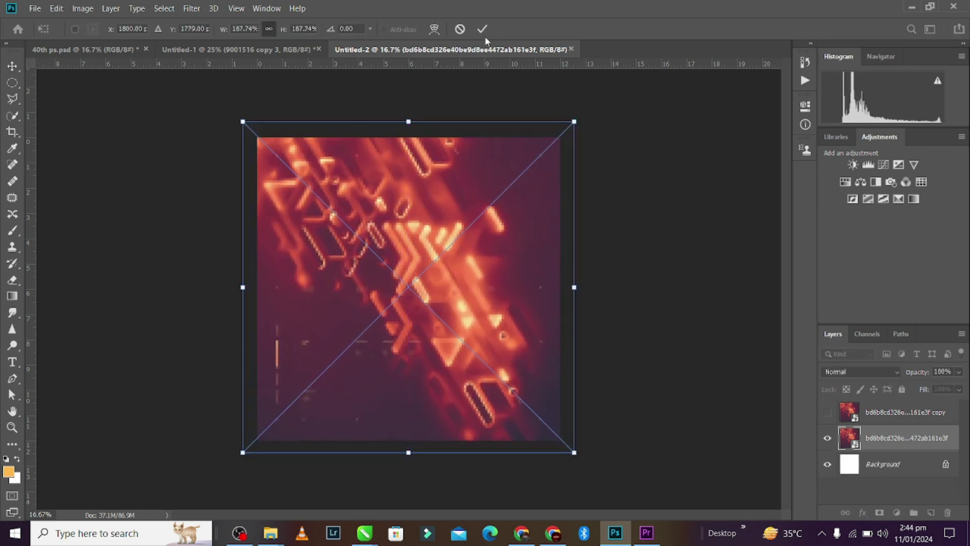
left_click(482, 29)
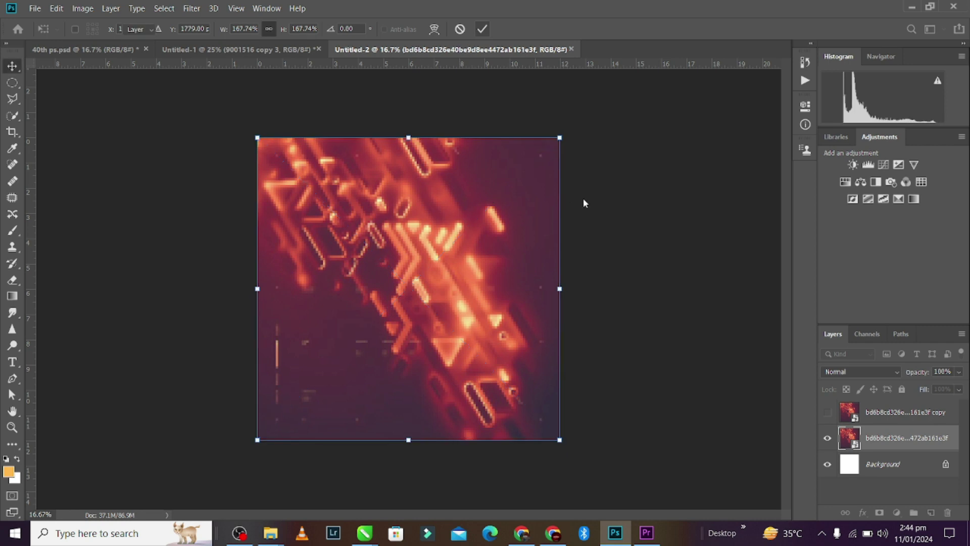
Step: Show the sharp image copy again and set its blend mode to Hard Light
left_click(889, 418)
left_click(827, 413)
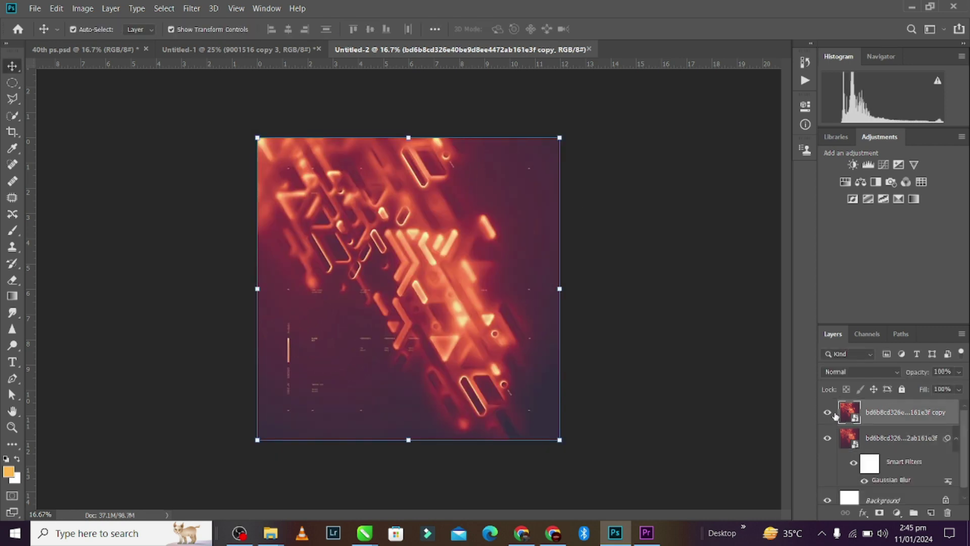
left_click(873, 372)
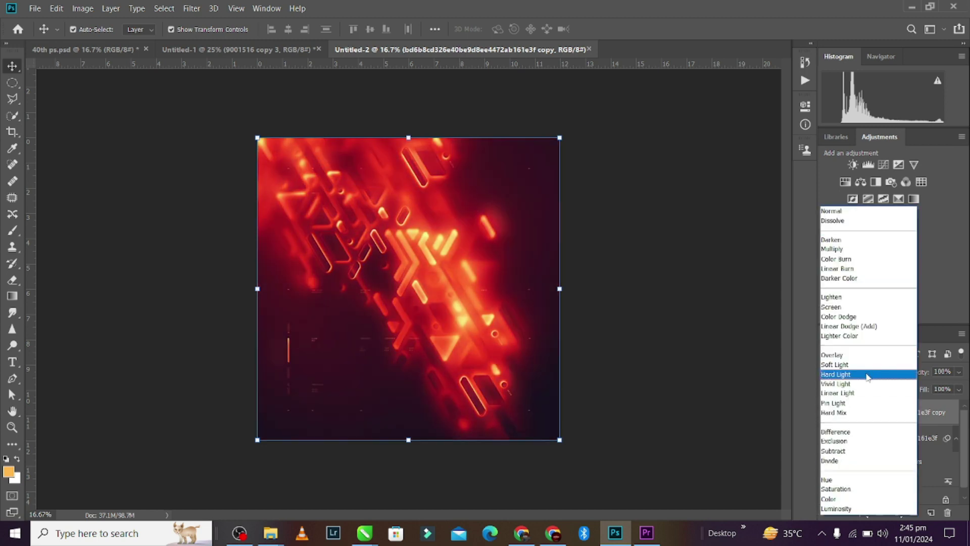
left_click(859, 377)
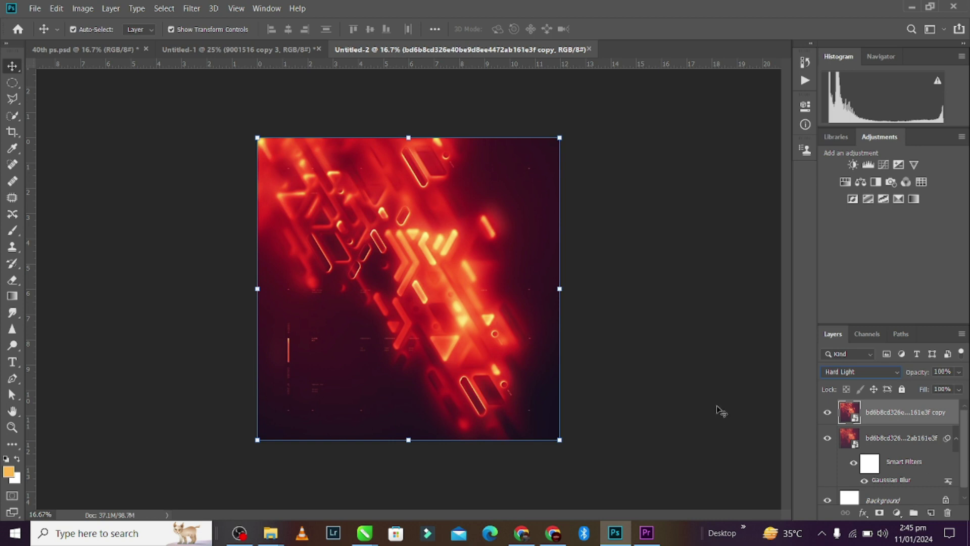
left_click(629, 218)
left_click(403, 262)
left_click(614, 195)
left_click(323, 186)
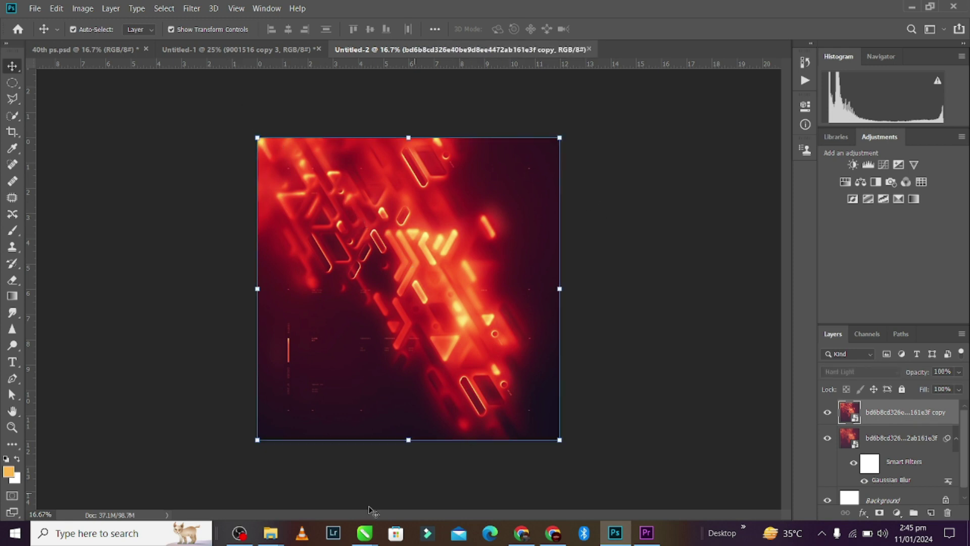
Step: Try to place the pic image file from the Birthday folder into the flyer document
mouse_move(270, 532)
left_click(303, 495)
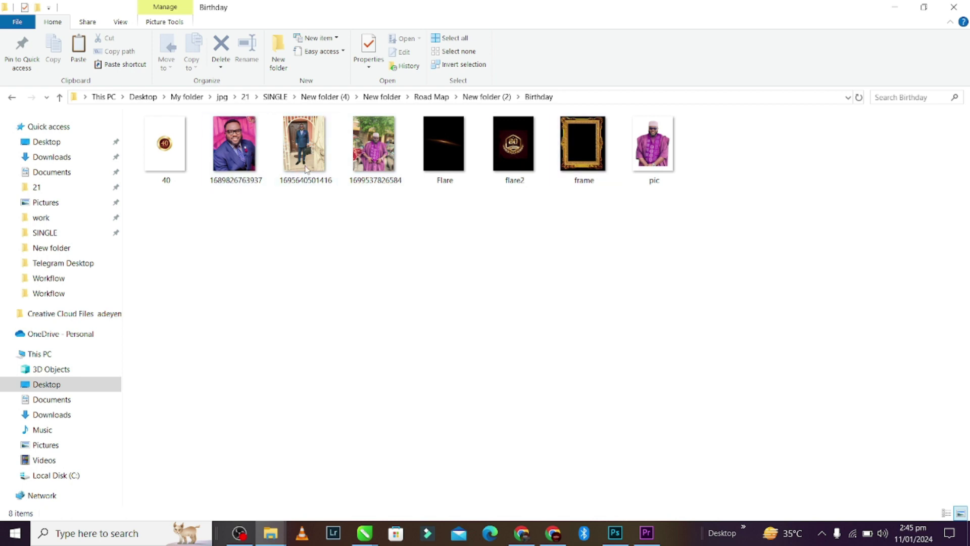
left_click(652, 151)
left_click_drag(476, 471, 408, 314)
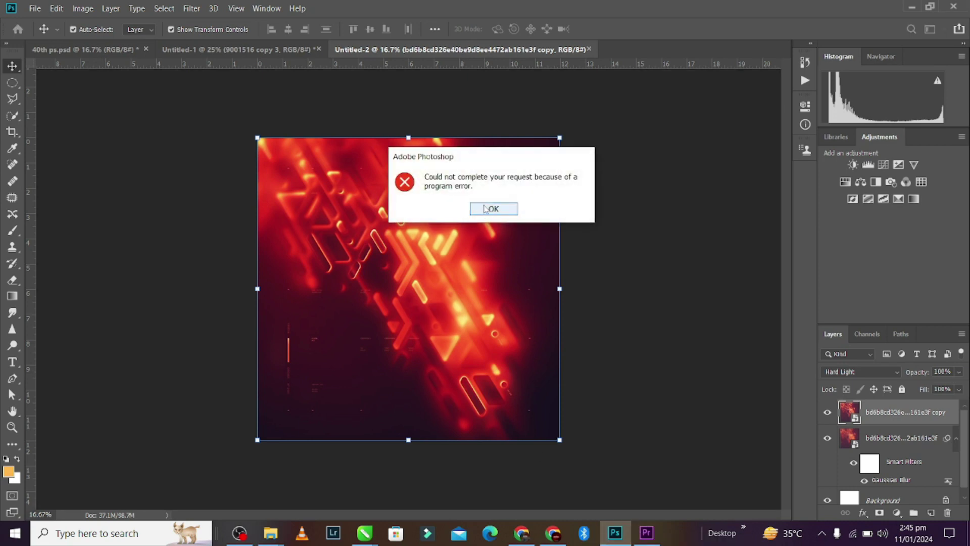
left_click(485, 207)
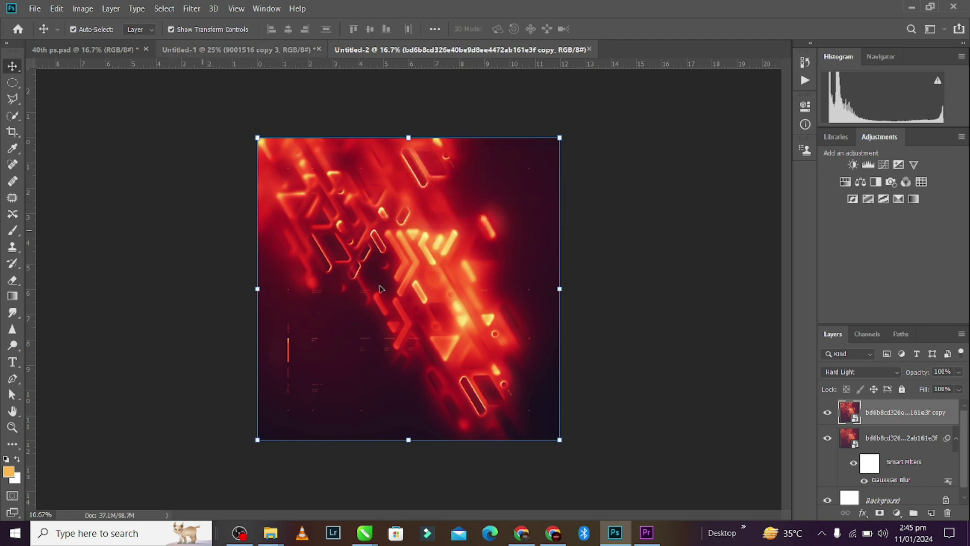
key("alt+Tab")
left_click_drag(654, 164, 409, 319)
left_click(501, 210)
Step: Copy the main portrait layer from the 40th ps.psd document into the Untitled-2 document
left_click(111, 53)
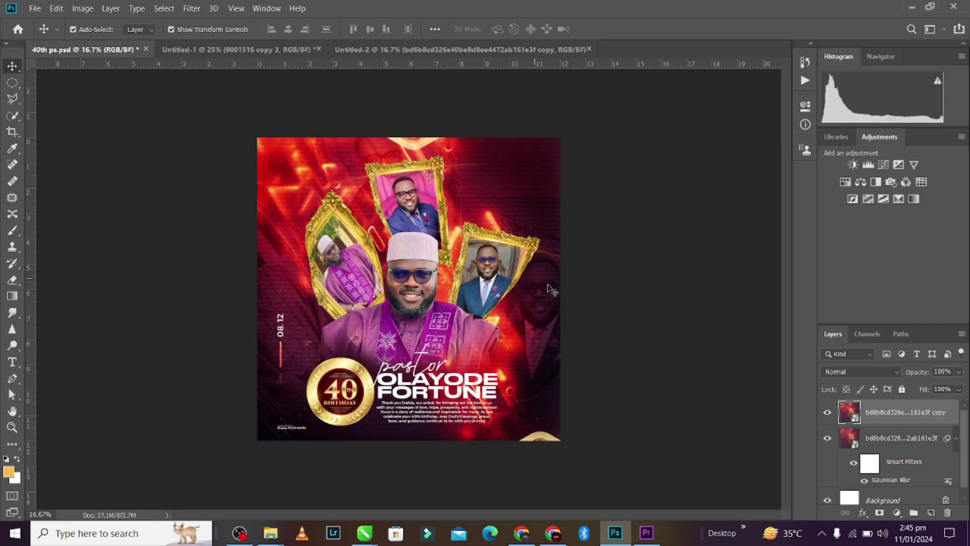
left_click(390, 281)
left_click(428, 261)
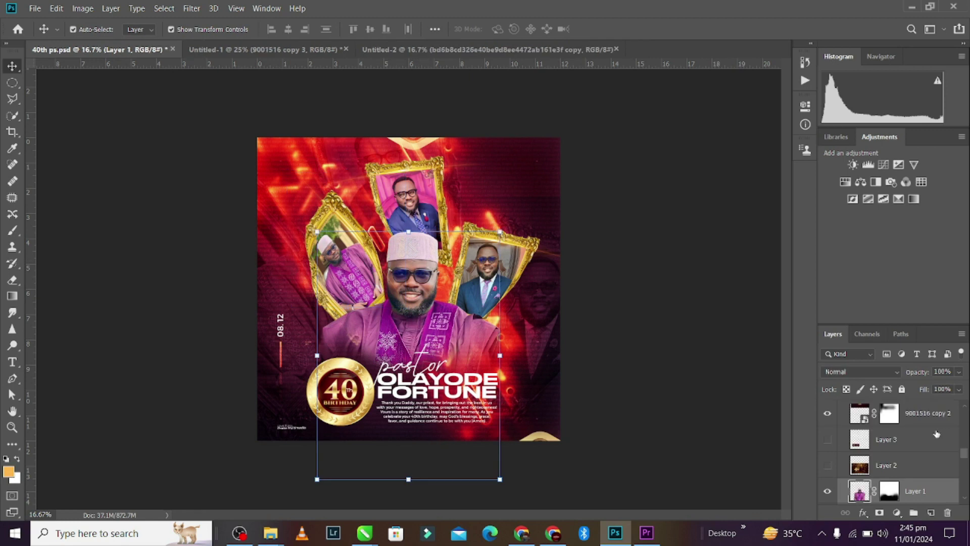
left_click_drag(445, 309, 422, 383)
Step: Delete the copied portrait's layer mask and position the full figure centred at the lower edge of the Untitled-2 canvas
left_click(882, 413)
left_click_drag(883, 414, 947, 512)
left_click(569, 211)
left_click_drag(412, 340, 422, 320)
left_click_drag(641, 242, 572, 298)
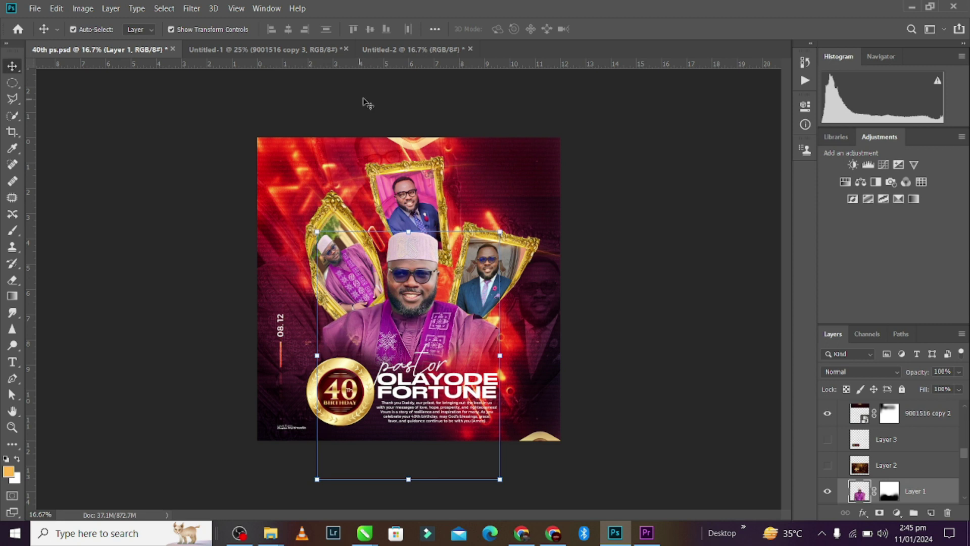
left_click(421, 49)
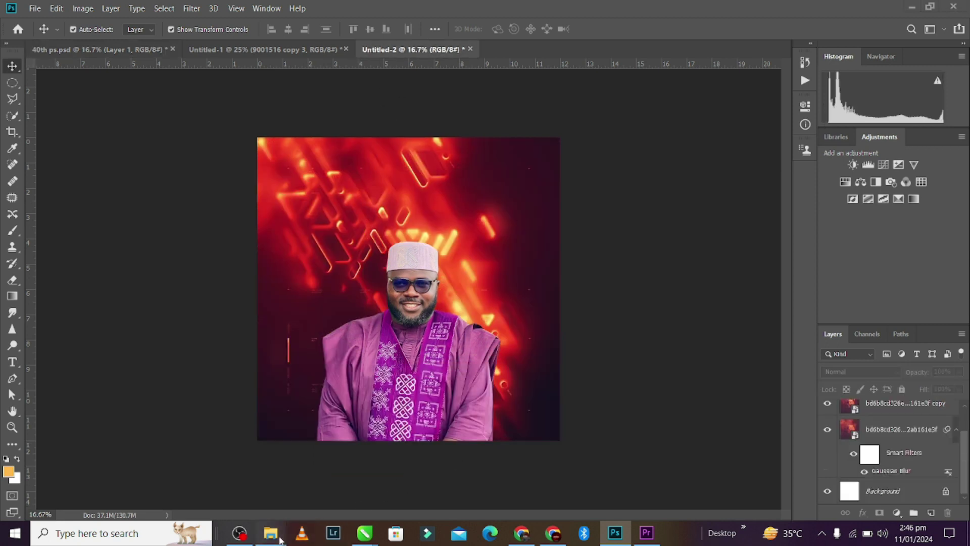
Step: Place the frame image from the Birthday folder, scaled to 46.60% and positioned above the portrait's face
mouse_move(279, 539)
left_click(346, 490)
left_click(574, 170)
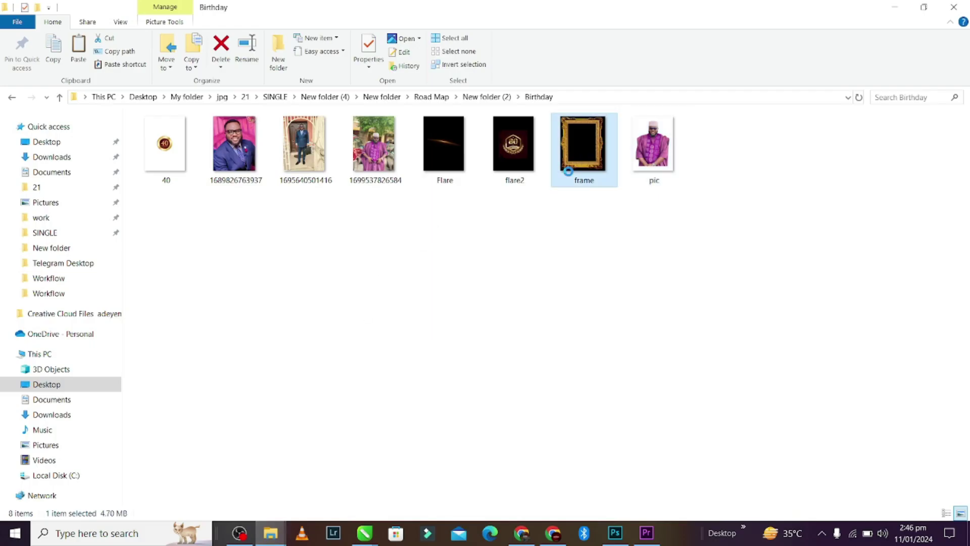
left_click_drag(584, 150, 407, 180)
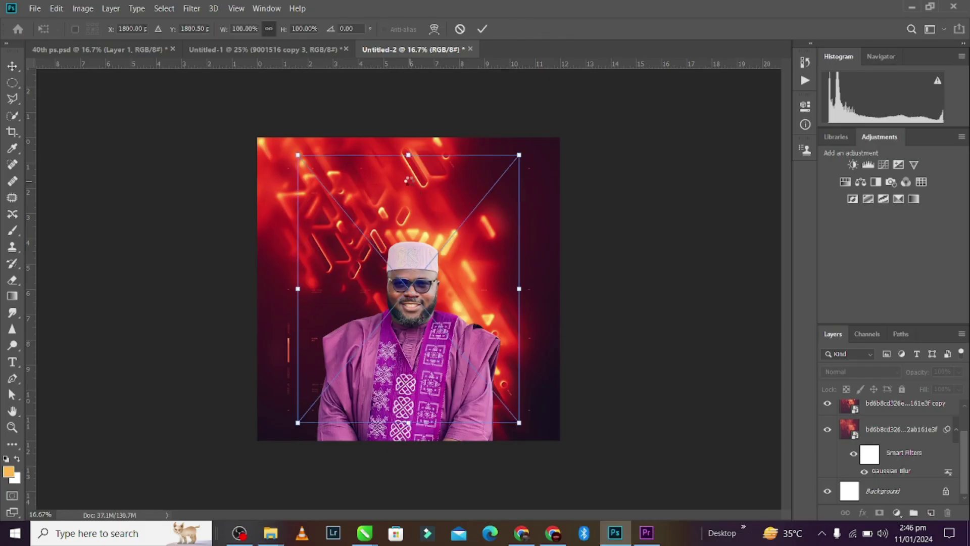
left_click_drag(413, 144, 423, 172)
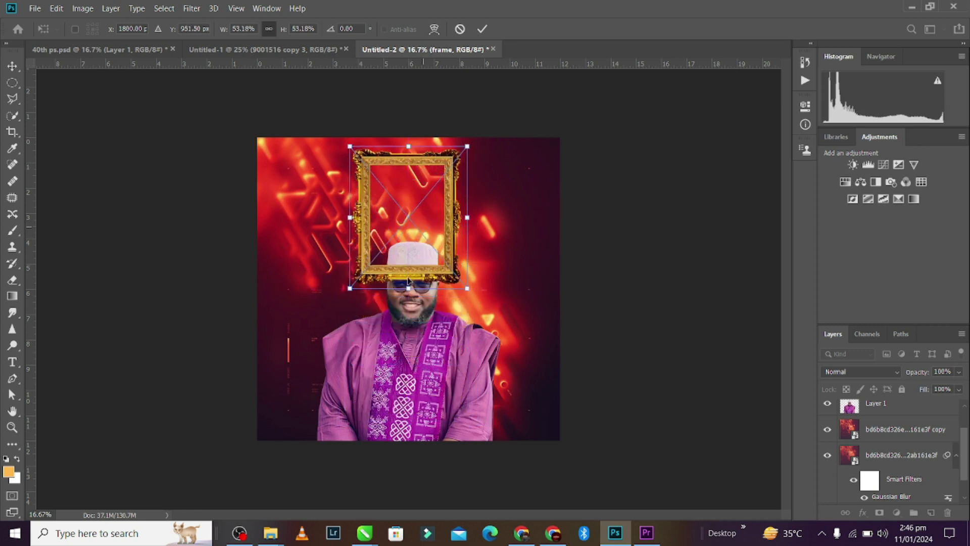
left_click_drag(408, 288, 408, 270)
left_click_drag(433, 159, 432, 167)
left_click(482, 28)
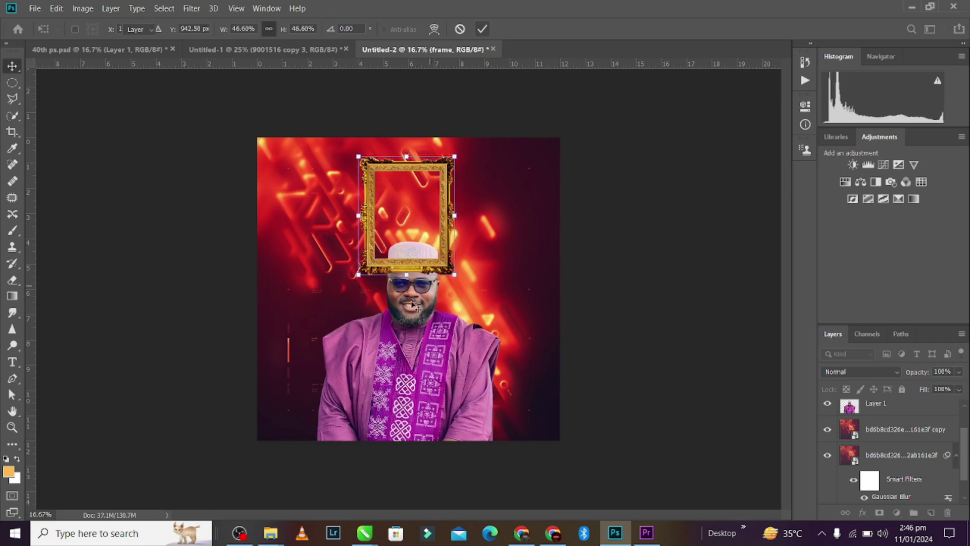
Step: Draw a white rectangle about 765 by 1057 px over the opening of the gold frame
key("ctrl+plus")
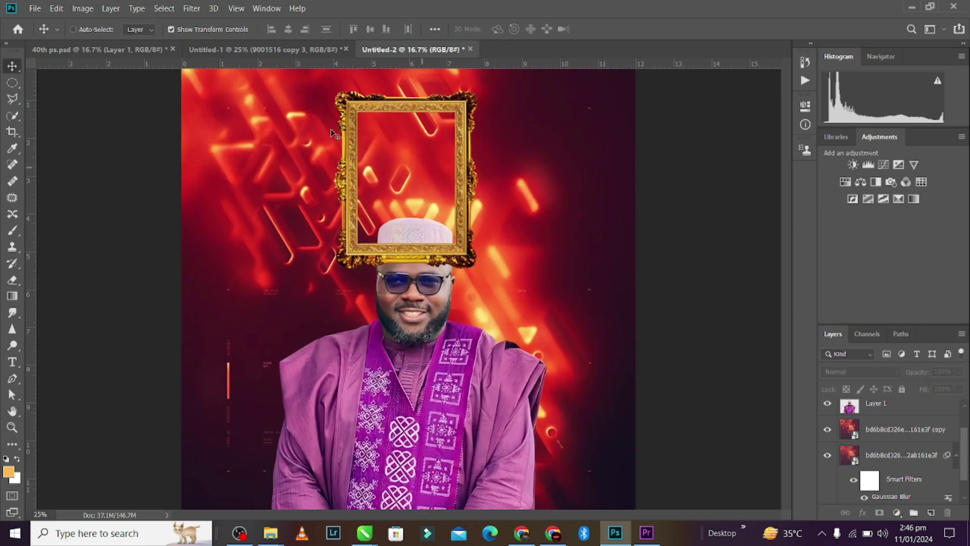
key("u")
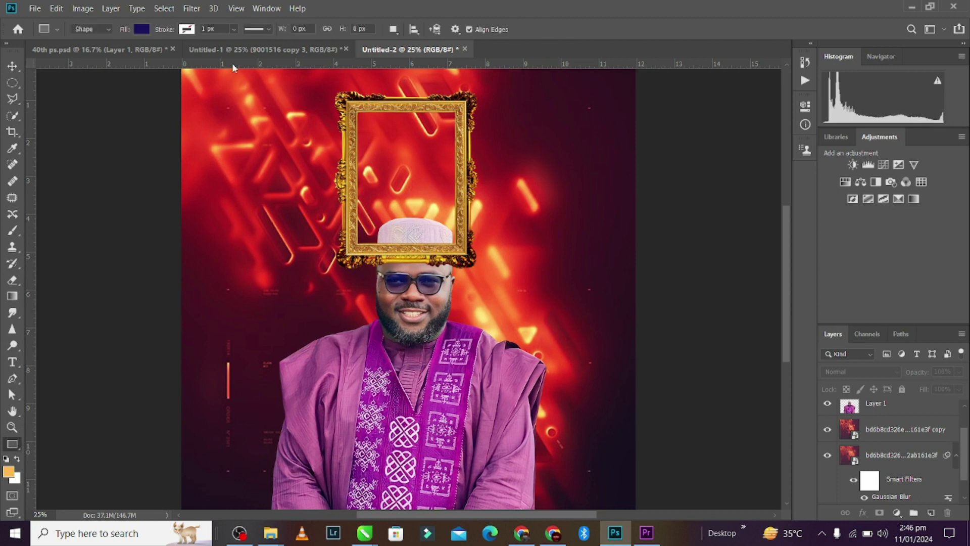
left_click(142, 28)
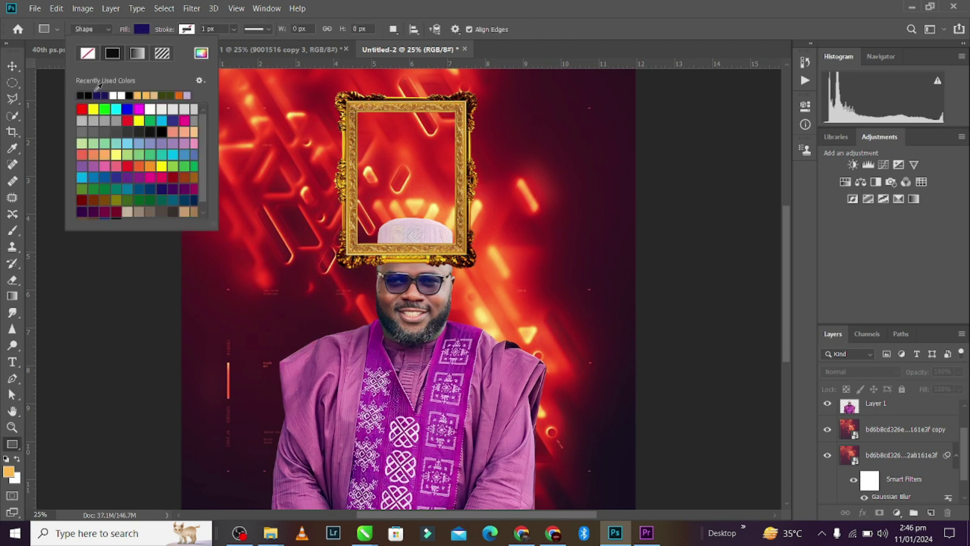
left_click(121, 94)
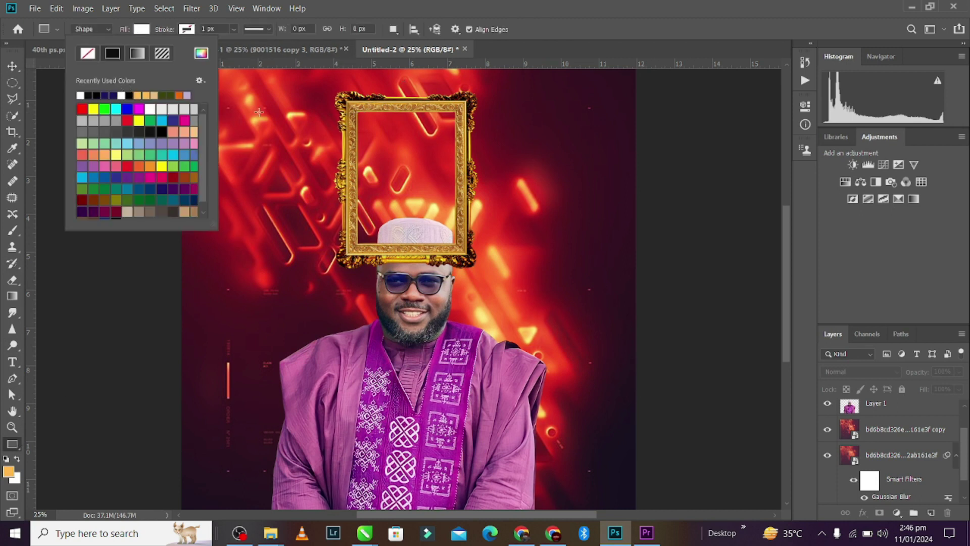
left_click(358, 111)
left_click_drag(358, 111, 454, 244)
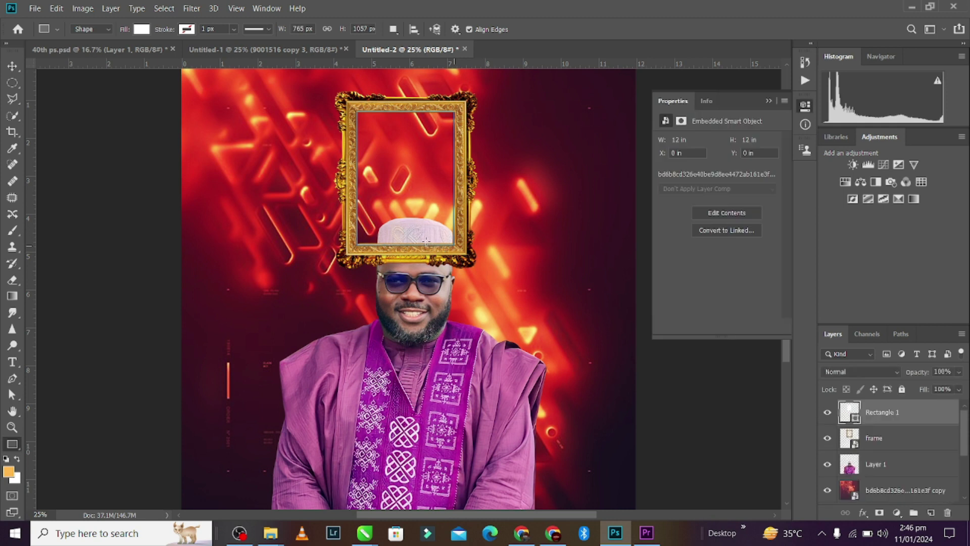
Step: Widen the white rectangle to 104.71% so it covers the full width of the frame opening
left_click(12, 66)
left_click(552, 113)
left_click(437, 134)
left_click_drag(453, 179, 457, 179)
left_click(607, 29)
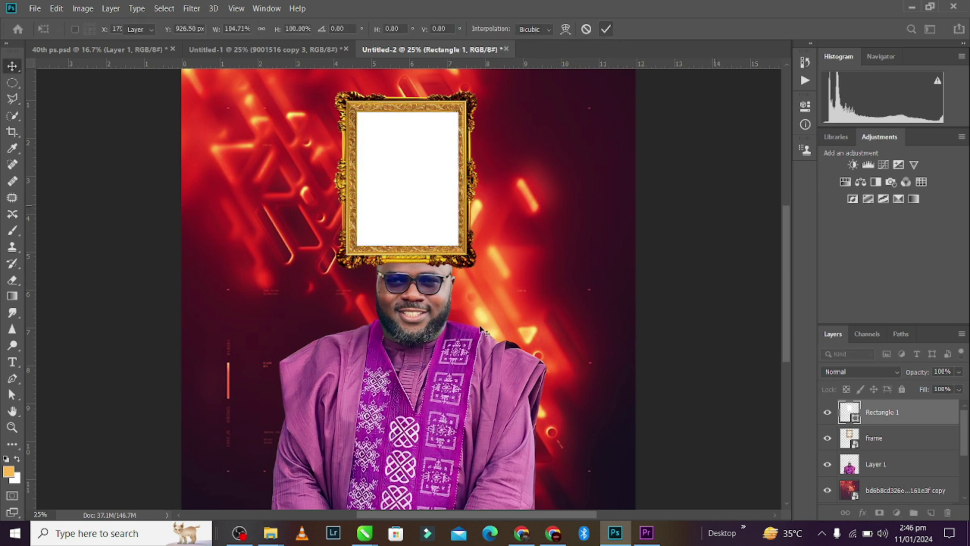
mouse_move(260, 534)
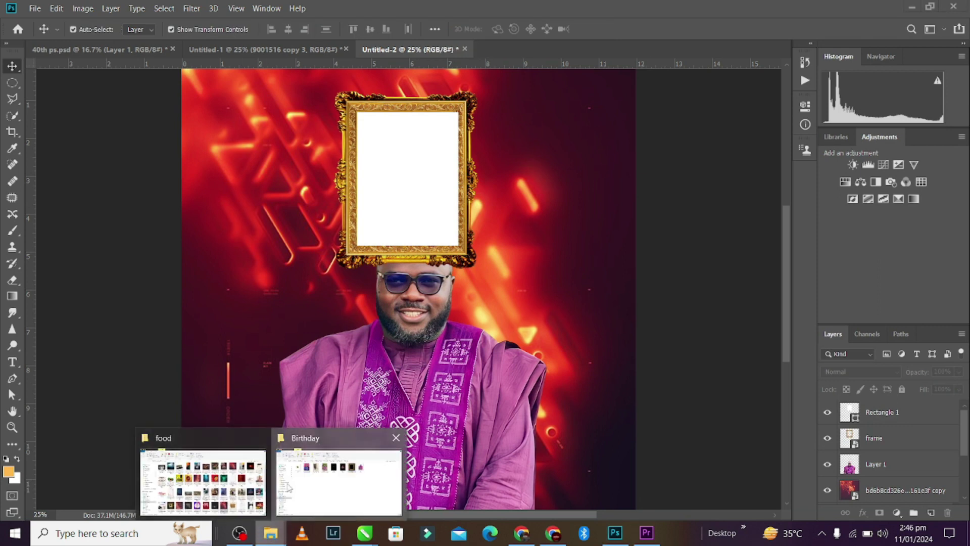
left_click(304, 434)
left_click_drag(256, 144, 499, 199)
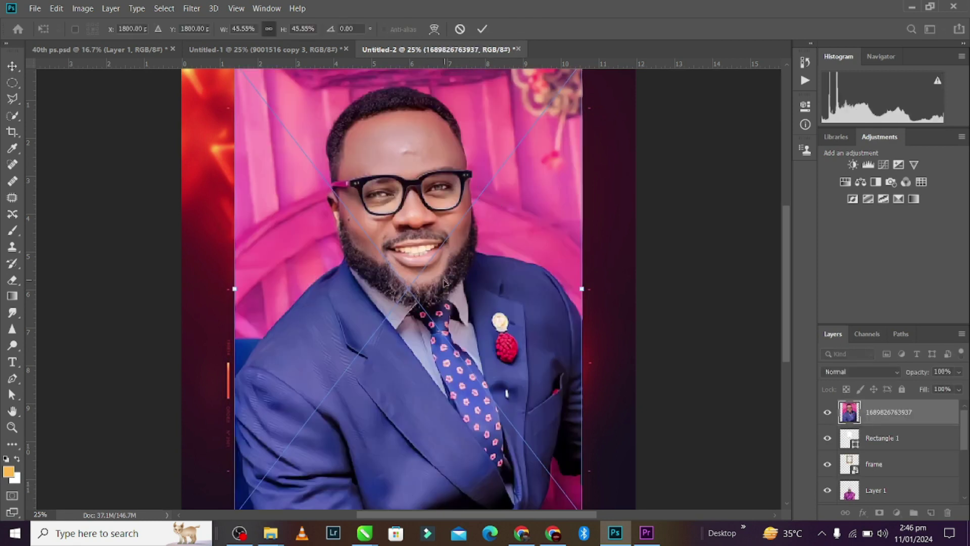
key("ctrl+minus")
left_click_drag(414, 138, 401, 170)
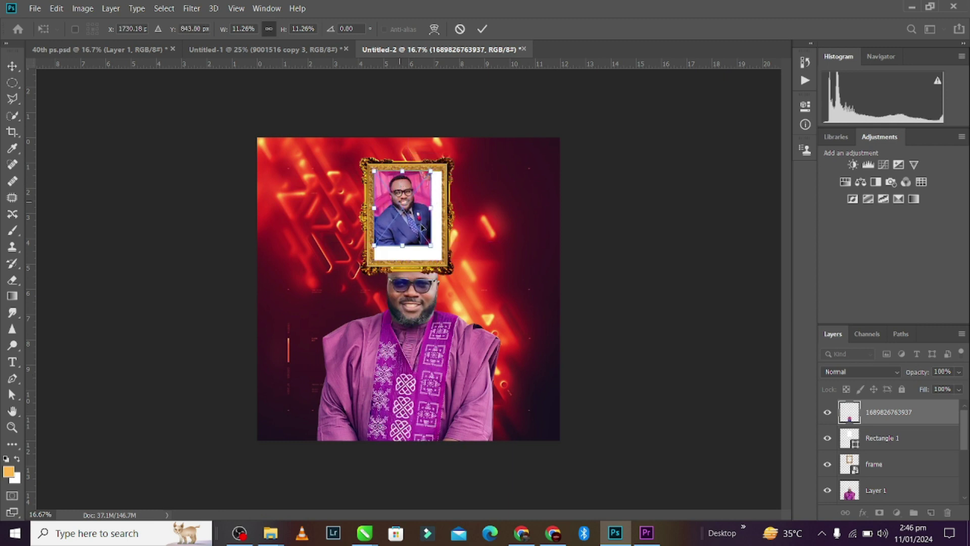
key("ctrl+plus")
left_click_drag(441, 223, 456, 244)
left_click(483, 28)
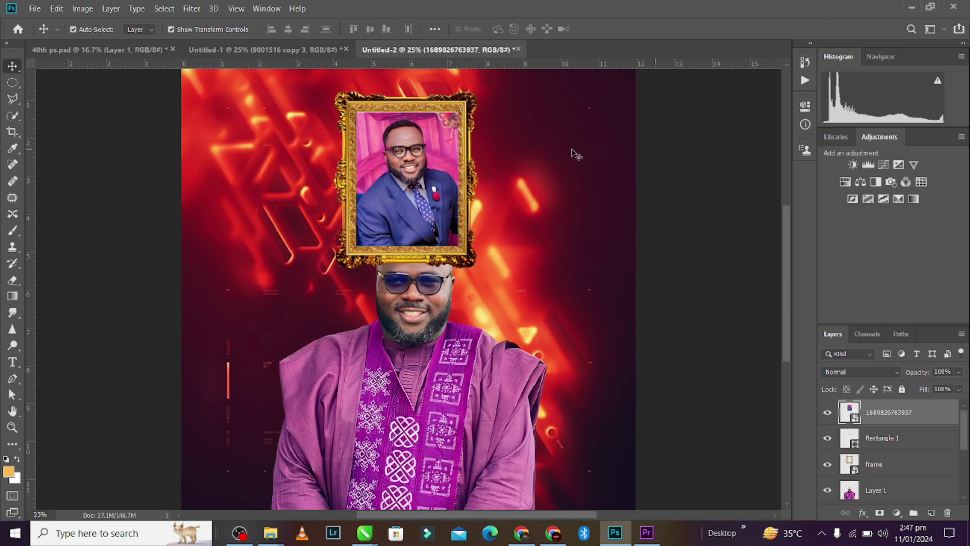
left_click(880, 461, "shift")
key("ctrl")
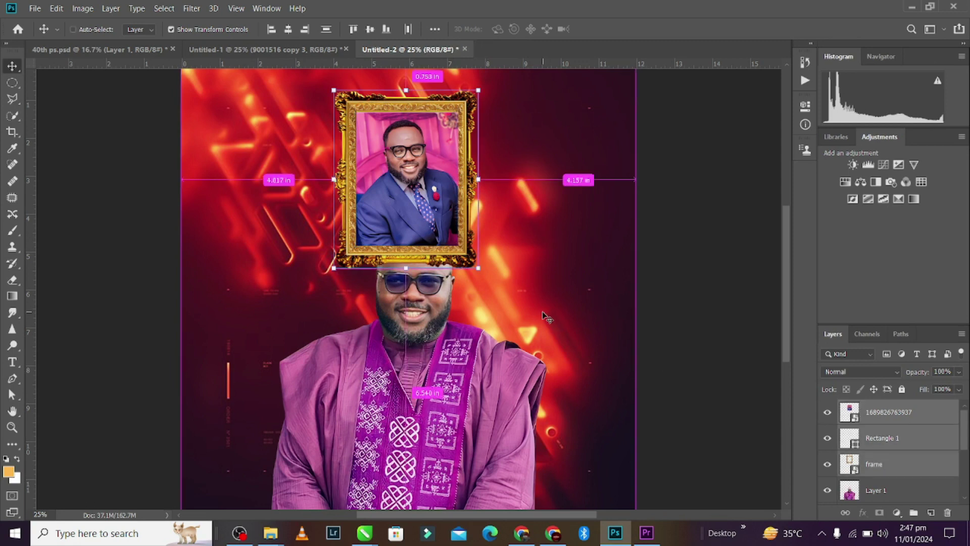
right_click(867, 414)
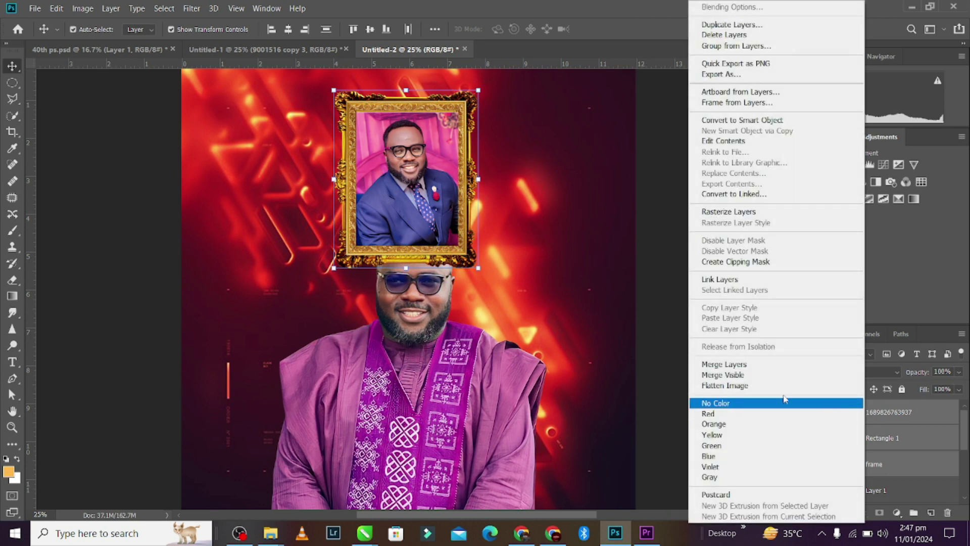
left_click(916, 410)
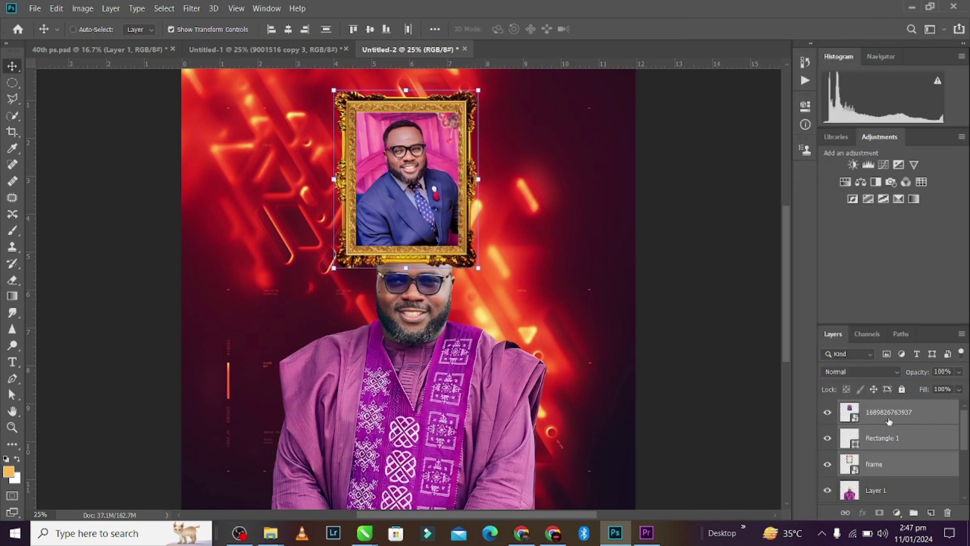
key("ctrl+e")
Step: Duplicate the merged framed photo and position the copy slightly lower to the right of the original
left_click_drag(388, 182, 285, 169)
key("ctrl+z")
left_click_drag(412, 195, 539, 225)
key("ctrl")
left_click(534, 221)
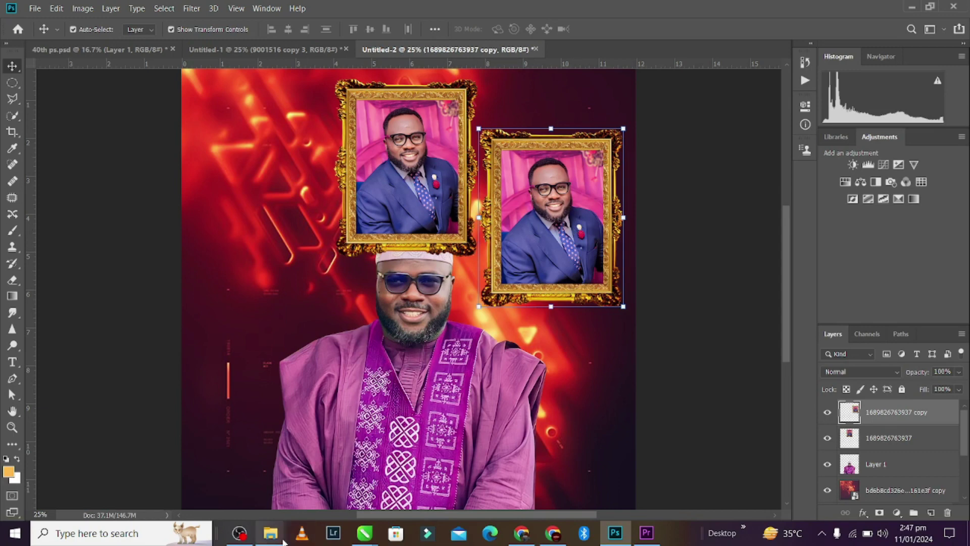
mouse_move(271, 533)
left_click(319, 483)
left_click(351, 149)
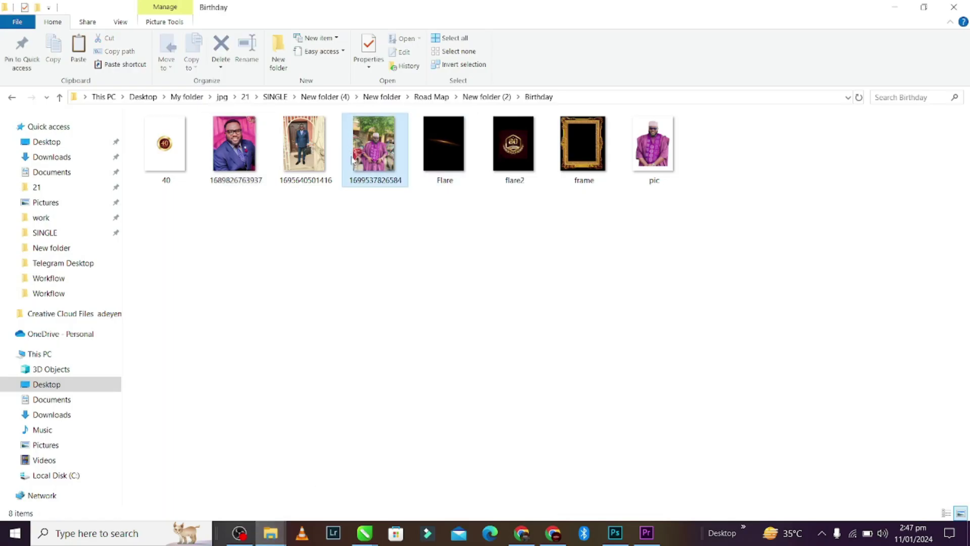
left_click_drag(595, 465, 562, 188)
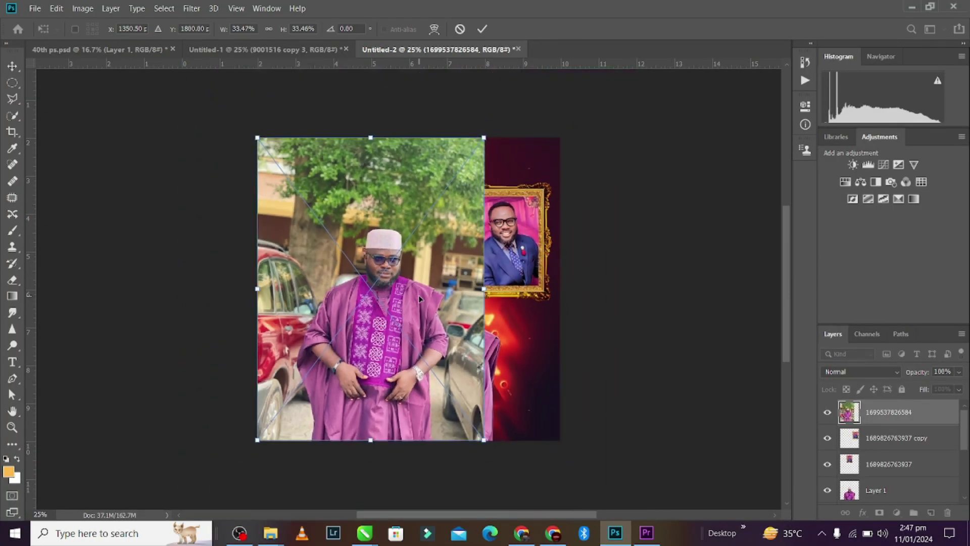
left_click_drag(370, 138, 356, 342)
left_click_drag(357, 379, 451, 239)
key("ctrl+plus")
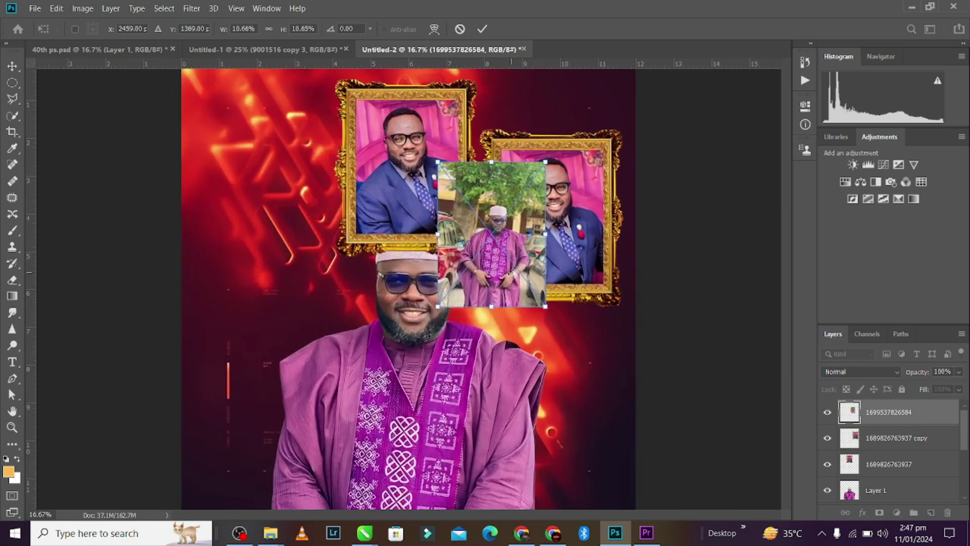
left_click_drag(511, 273, 469, 223)
left_click(483, 29)
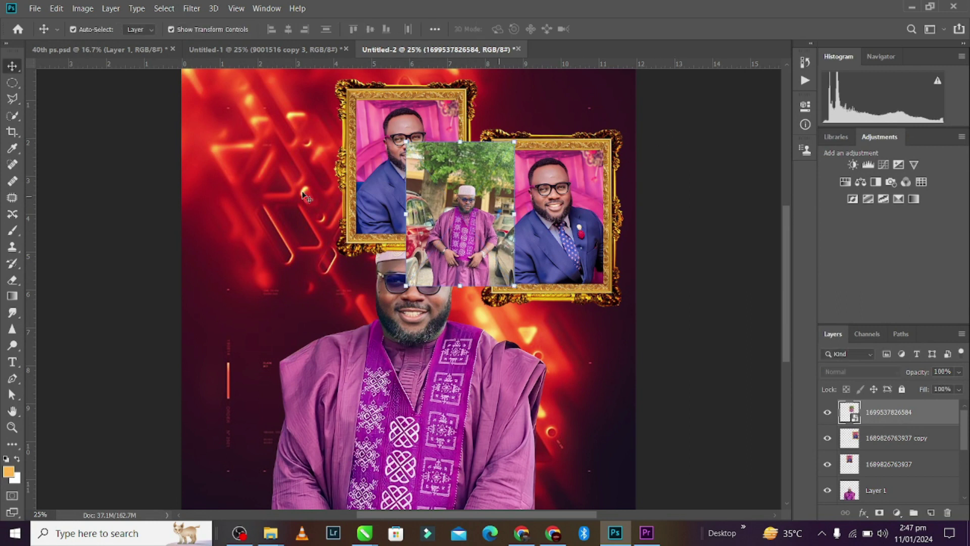
Step: Select a rectangular area around the man in the placed outdoor photo with the Rectangular Marquee and copy it to a new layer
left_click(12, 82)
right_click(13, 82)
left_click(65, 82)
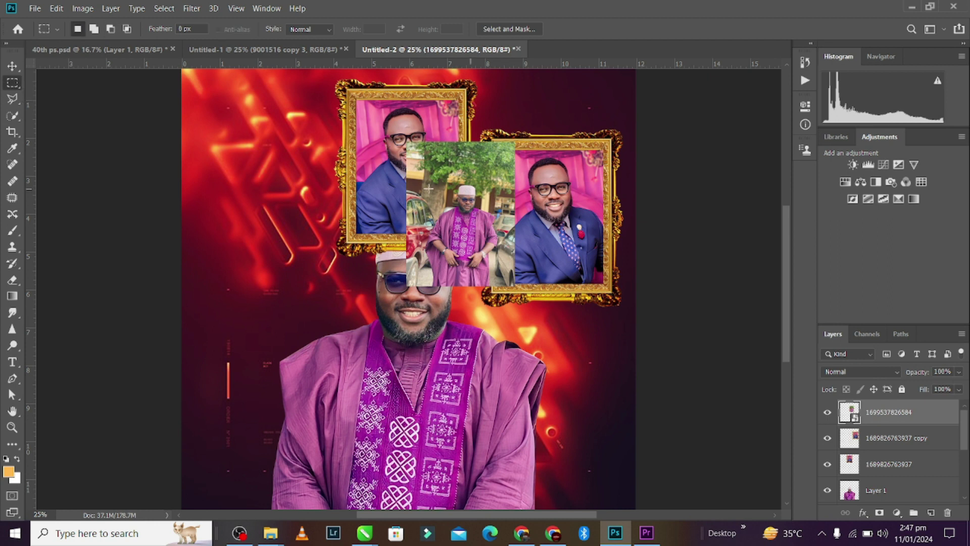
left_click_drag(421, 175, 501, 275)
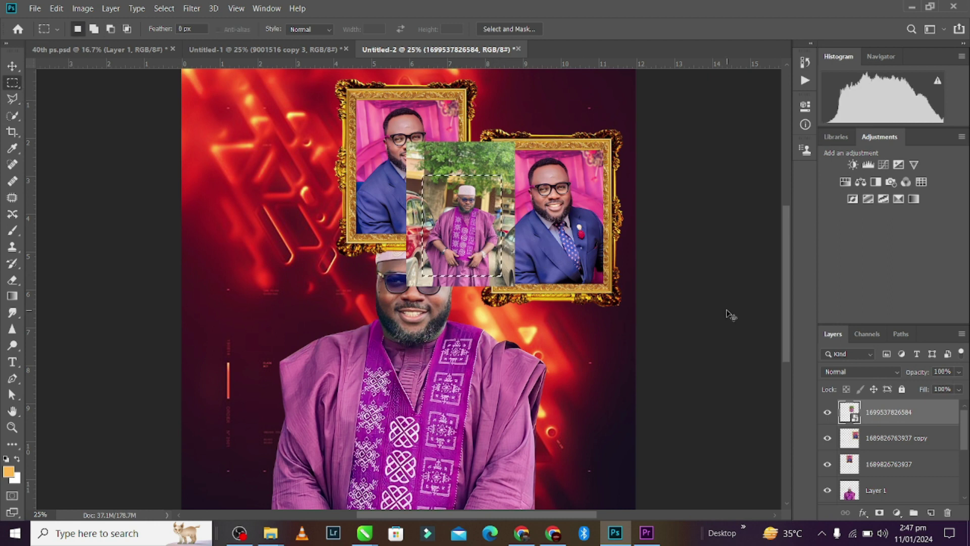
key("ctrl+j")
left_click(13, 66)
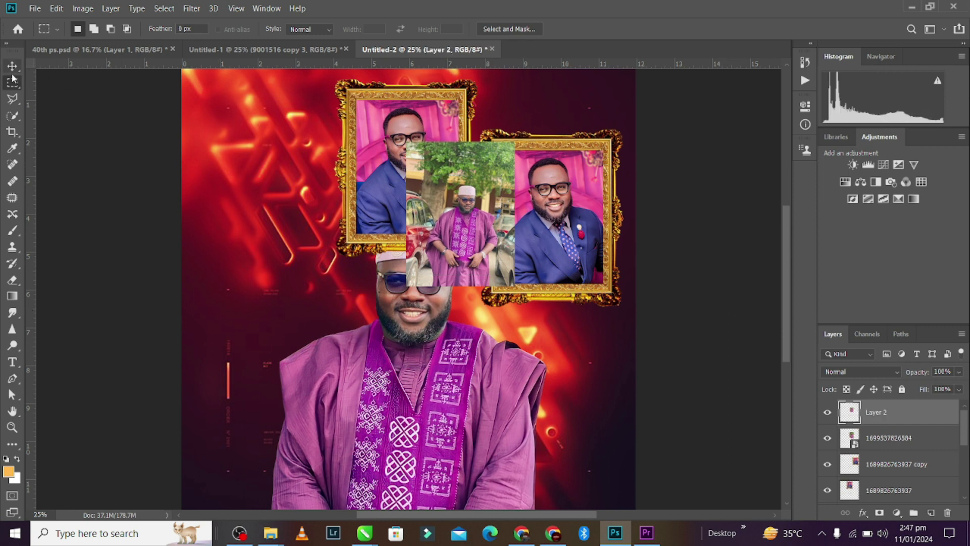
key("ctrl+t")
left_click(606, 30)
left_click(491, 151)
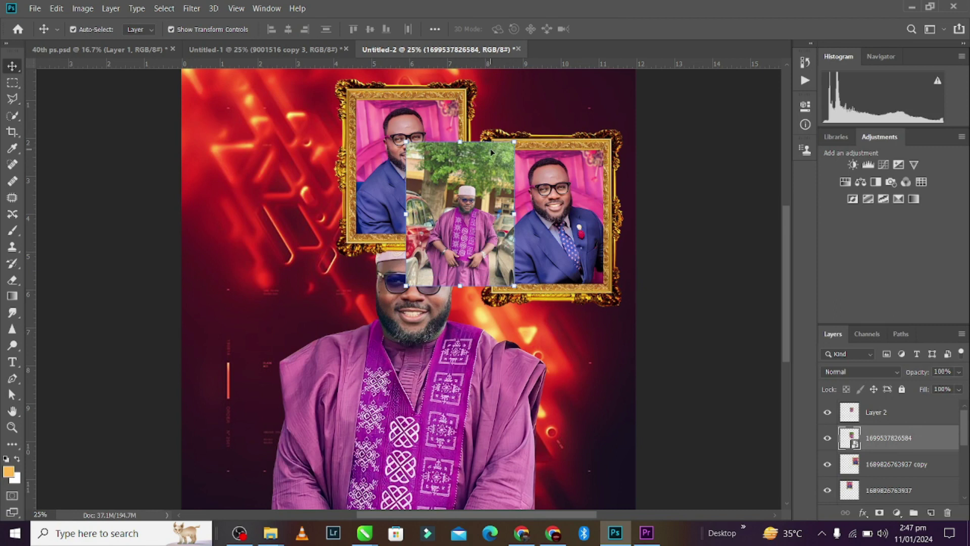
key("Delete")
Step: Move the cropped photo into the second frame and scale it to about 129.25% wide and 136.95% high to fill the opening
left_click_drag(452, 169, 528, 184)
left_click_drag(580, 252, 552, 286)
key("ctrl+z")
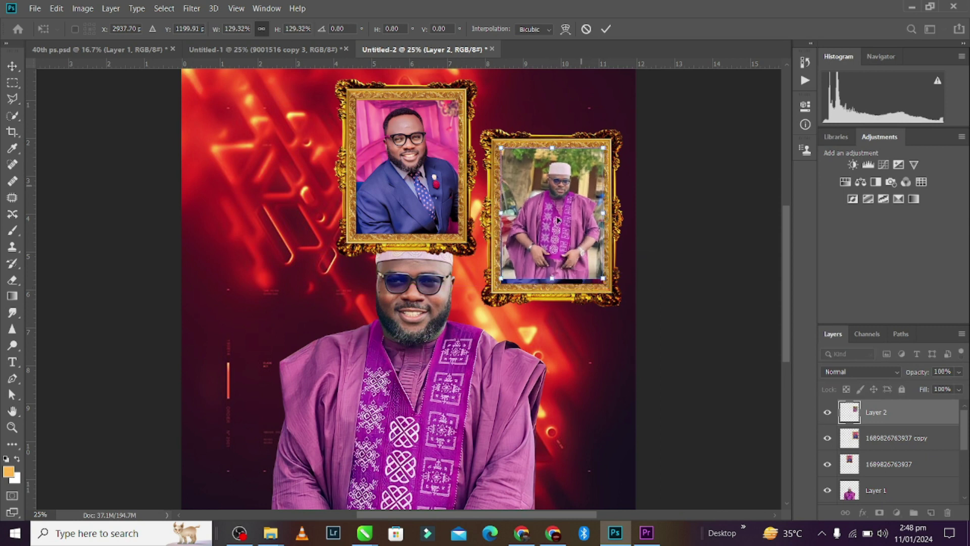
key("ctrl+shift+z")
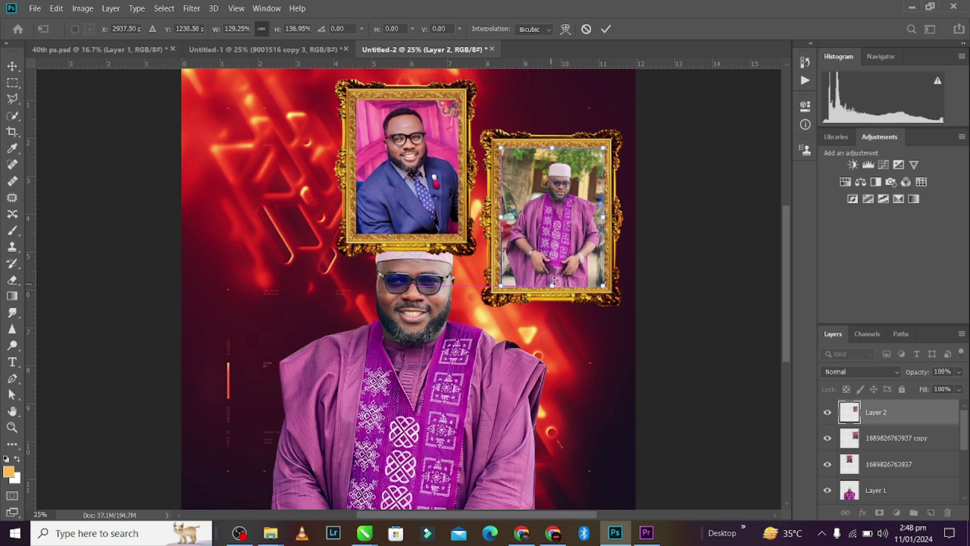
left_click(604, 29)
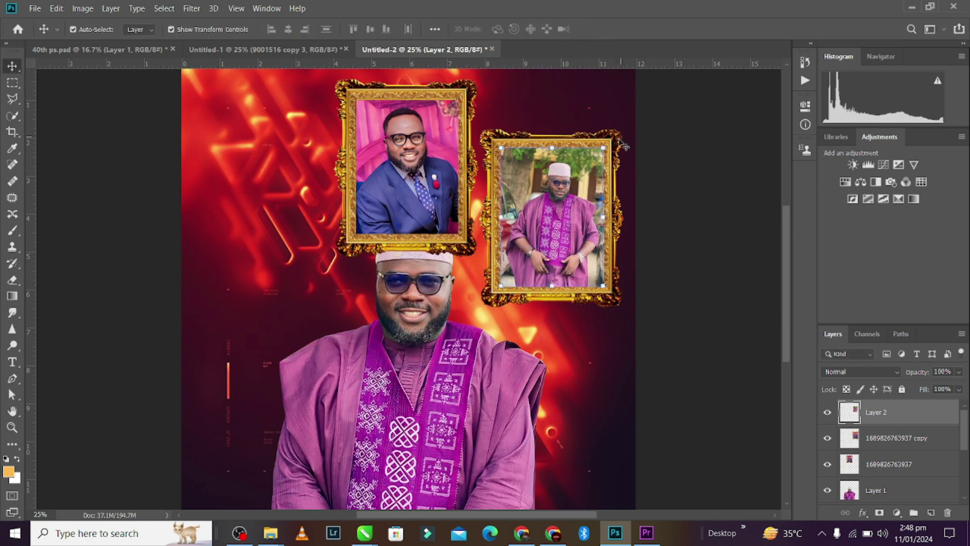
Step: Merge the outdoor photo in the second frame with its gold frame layer
key("ctrl+t")
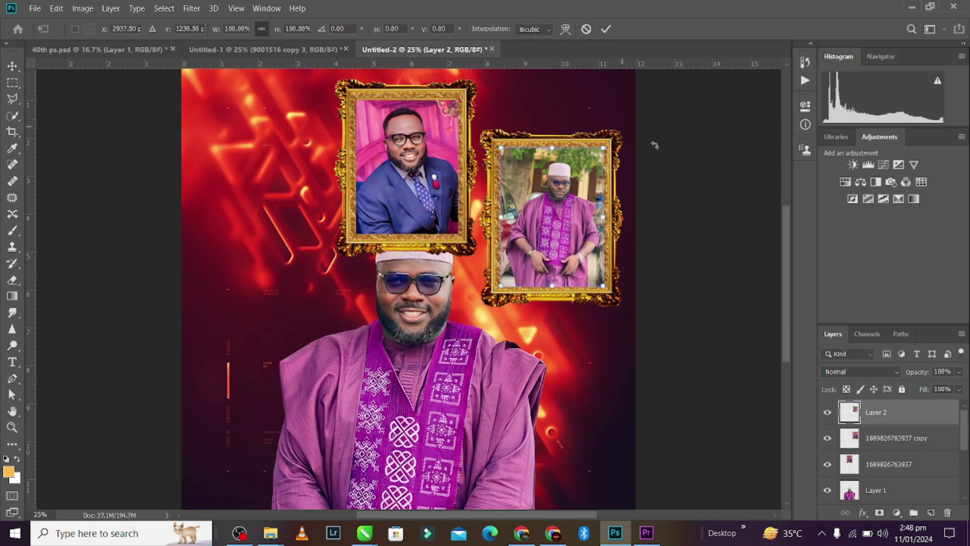
left_click(899, 437, "ctrl")
key("ctrl+e")
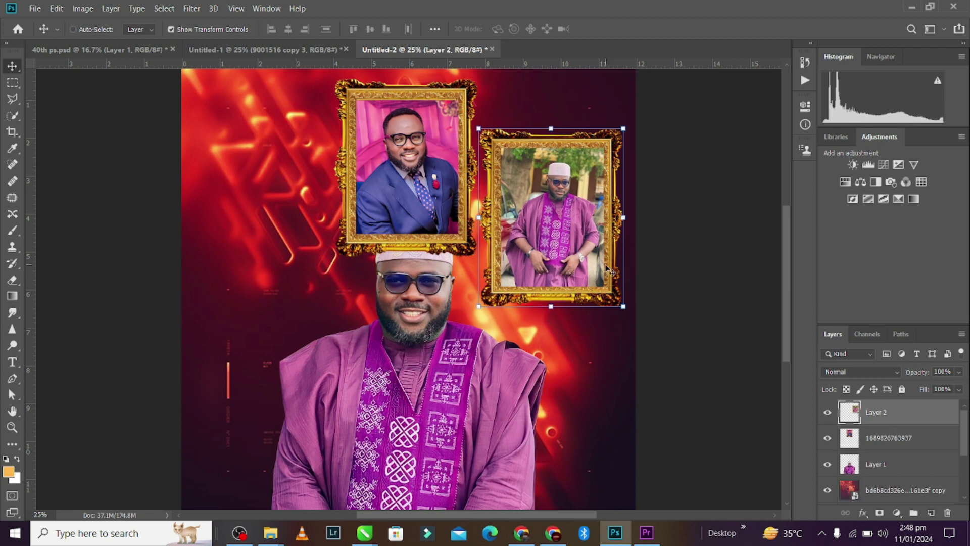
Step: Move the framed outdoor photo to the flyer's left side at 98.37% scale and shrink the top framed photo to about 93.48%
left_click_drag(587, 196, 271, 227)
left_click_drag(258, 338, 257, 321)
left_click(605, 29)
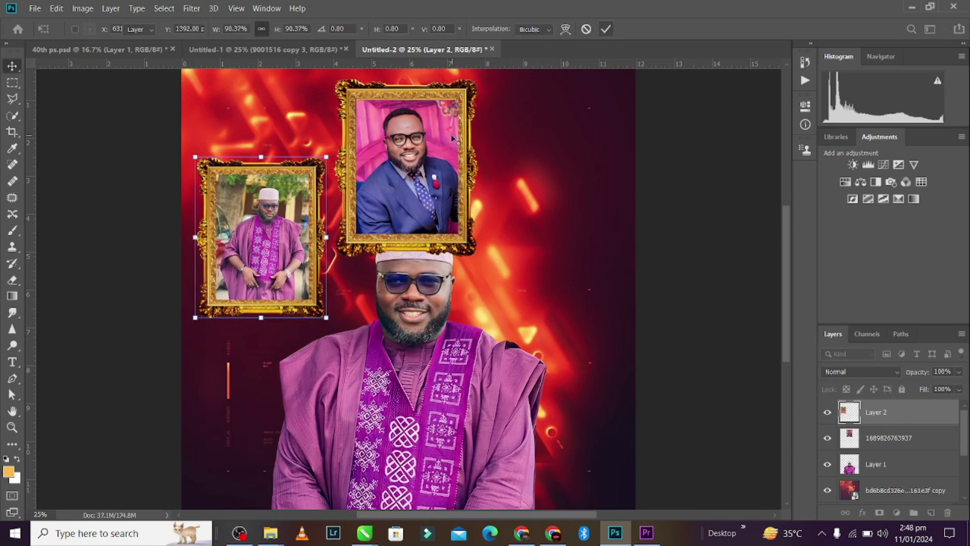
left_click(411, 237)
left_click_drag(411, 259, 412, 247)
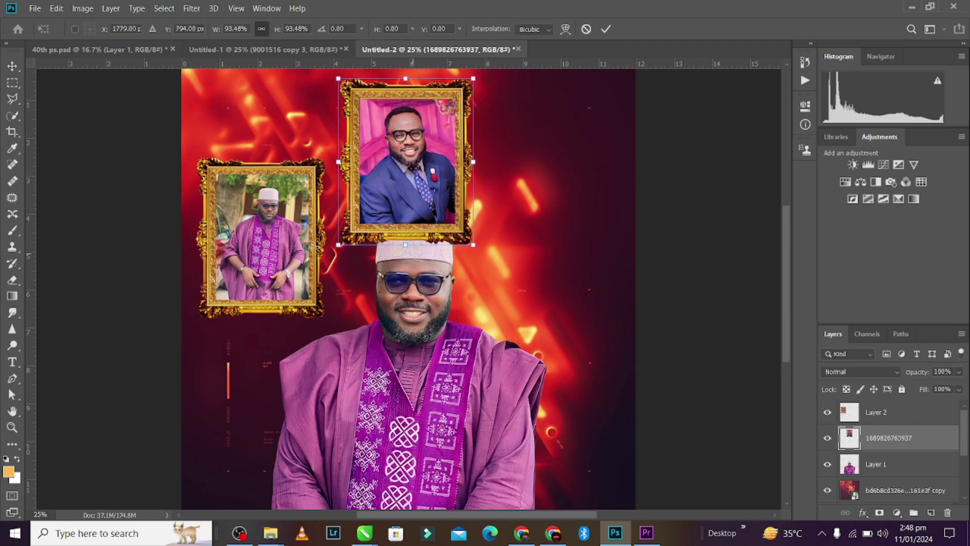
Step: Duplicate the framed outdoor photo and position the copy level with it on the other side of the top frame
left_click(284, 216)
left_click_drag(283, 213, 517, 229)
key("ctrl+j")
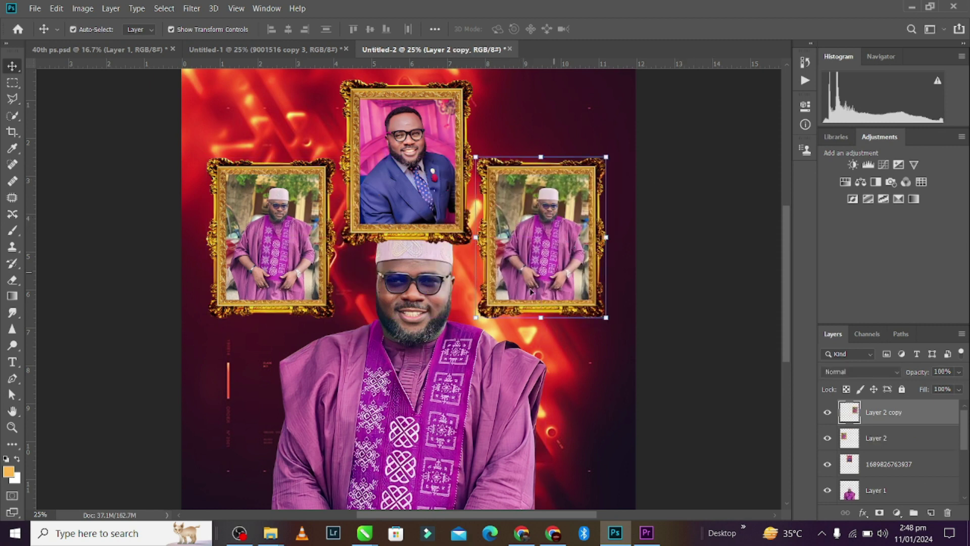
left_click(114, 50)
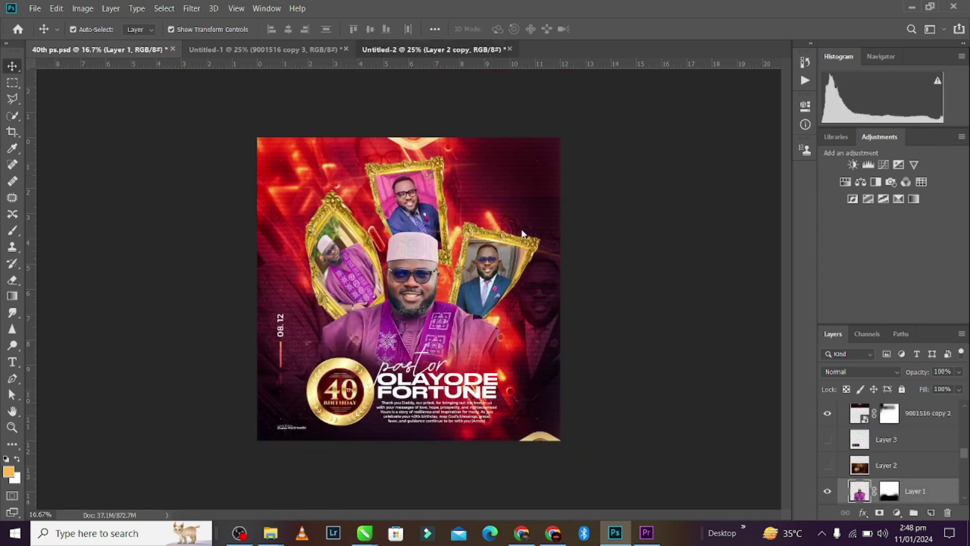
left_click(439, 50)
mouse_move(270, 534)
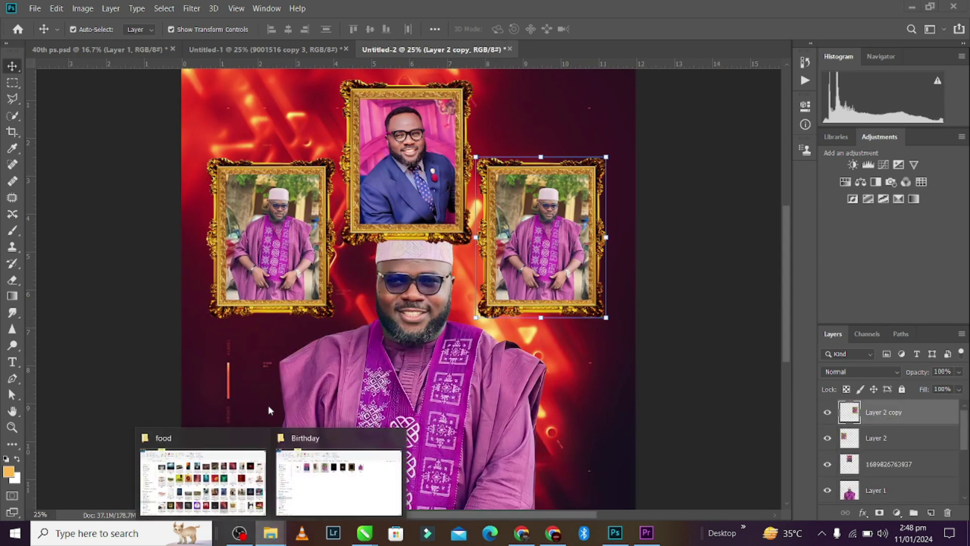
left_click(317, 484)
left_click_drag(319, 149, 455, 328)
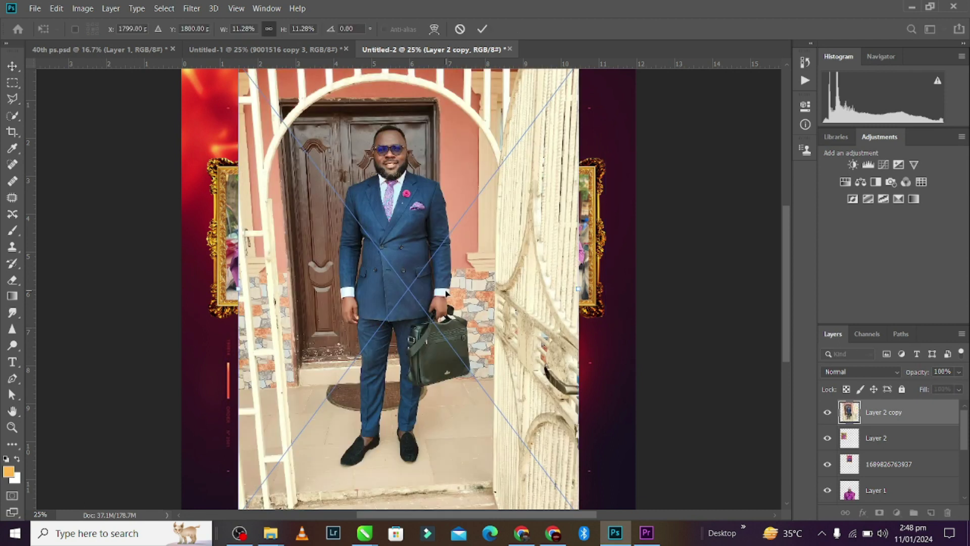
left_click(14, 85)
key("Return")
left_click_drag(322, 107, 461, 278)
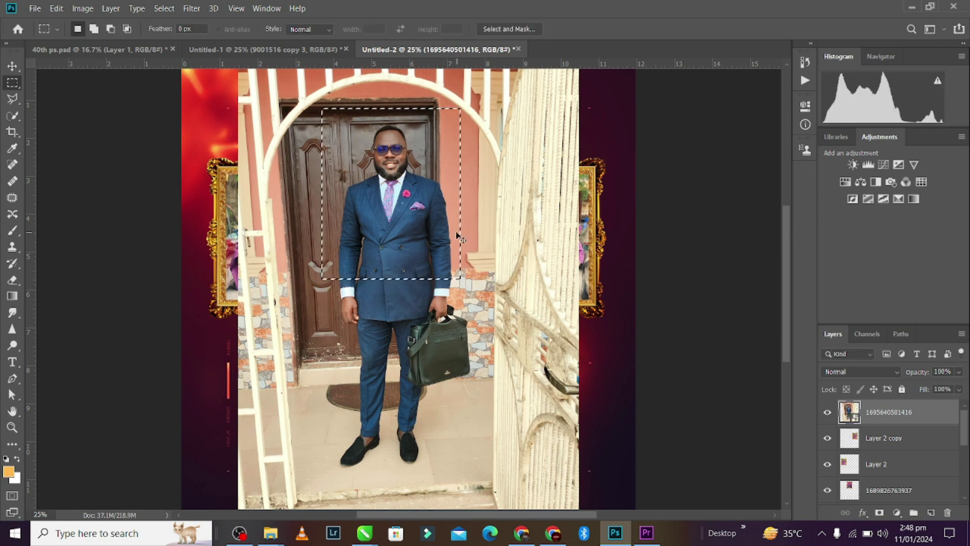
key("ctrl+j")
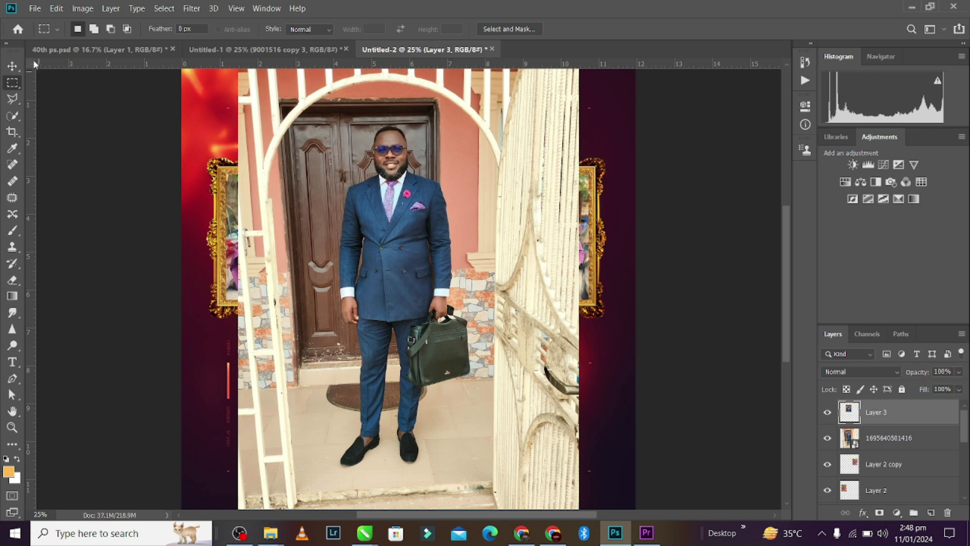
left_click(12, 67)
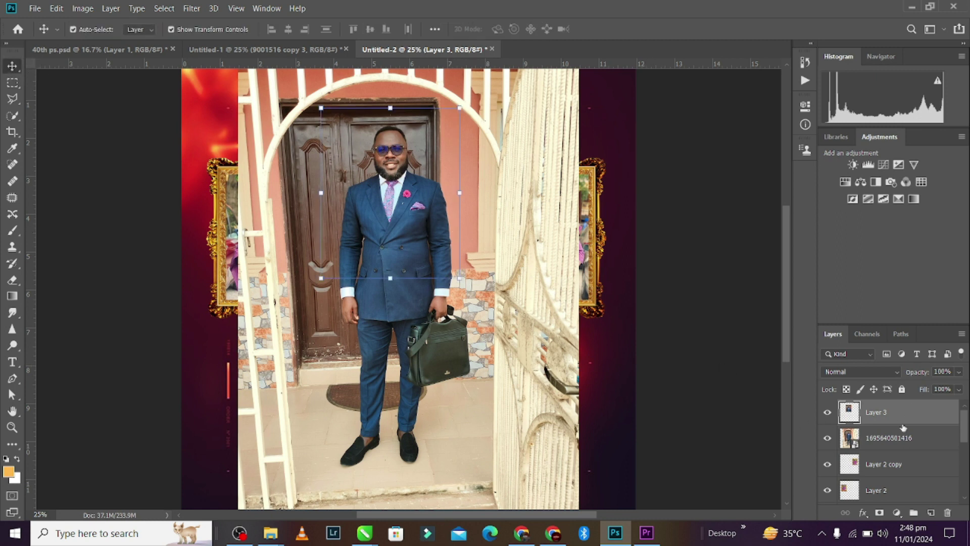
left_click(545, 277)
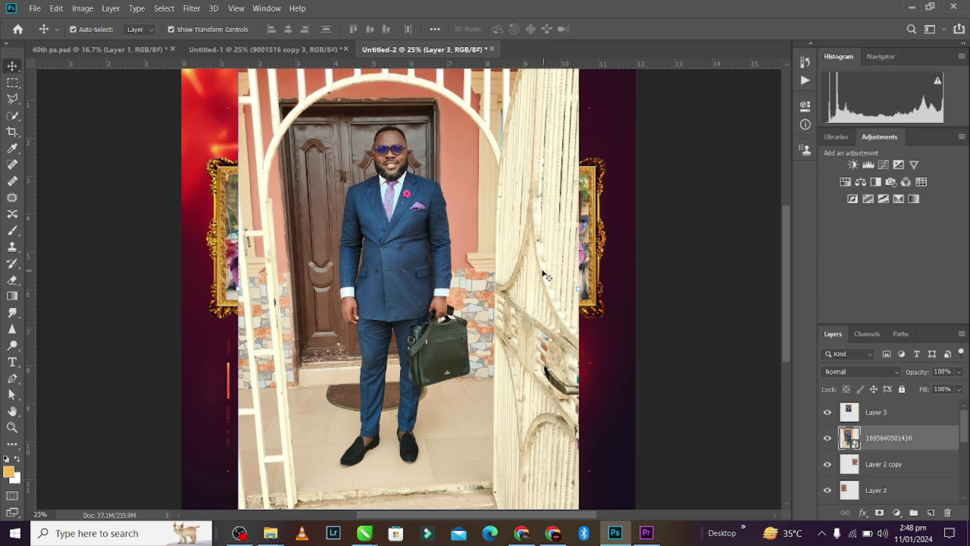
left_click_drag(942, 455, 899, 505)
Step: Move the cropped suit photo into the flyer's right frame and scale it to about 66.21% wide and 74.80% high to fill the opening
left_click(375, 190)
left_click_drag(374, 190, 550, 257)
left_click_drag(636, 346, 542, 305)
key("ctrl+z")
left_click_drag(549, 215, 549, 225)
left_click_drag(540, 180, 542, 173)
left_click_drag(545, 293, 543, 301)
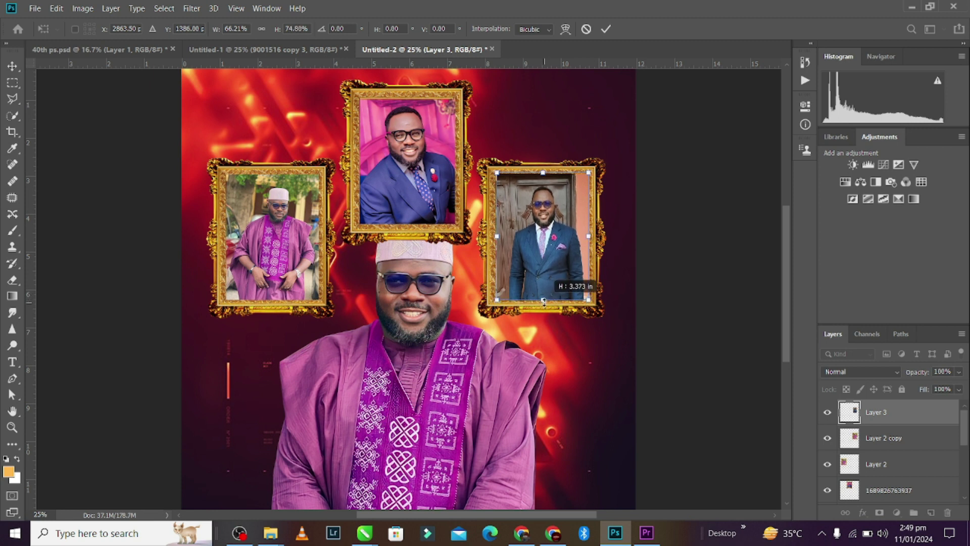
left_click_drag(548, 248, 546, 248)
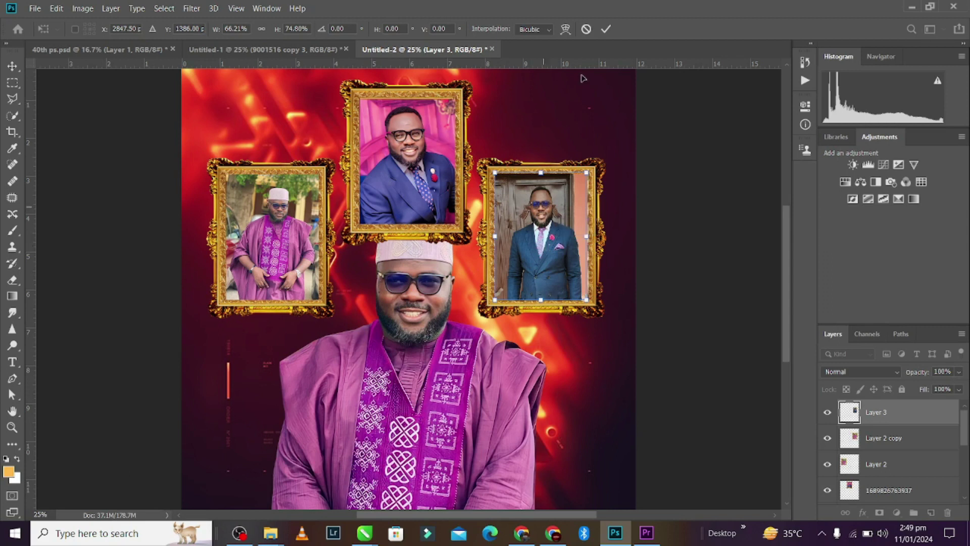
left_click(604, 29)
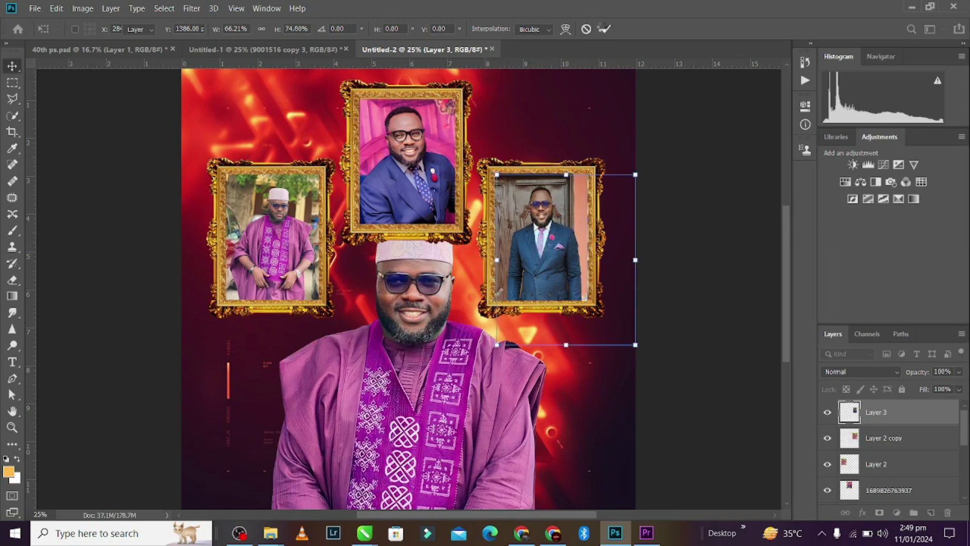
Step: Merge the cropped suit photo with the right gold frame layer and compare the layout with the finished 40th ps.psd flyer
left_click(925, 438, "ctrl")
key("ctrl+e")
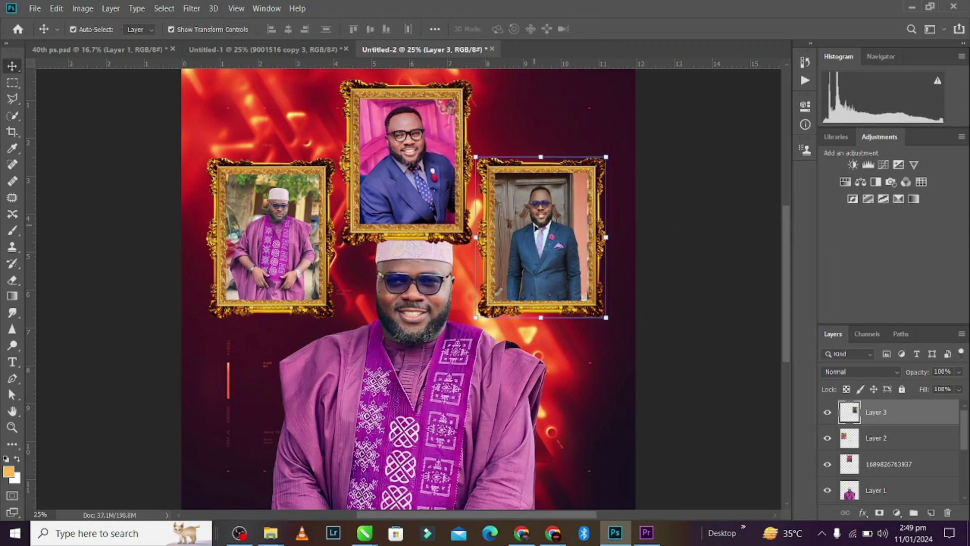
key("ctrl+Tab")
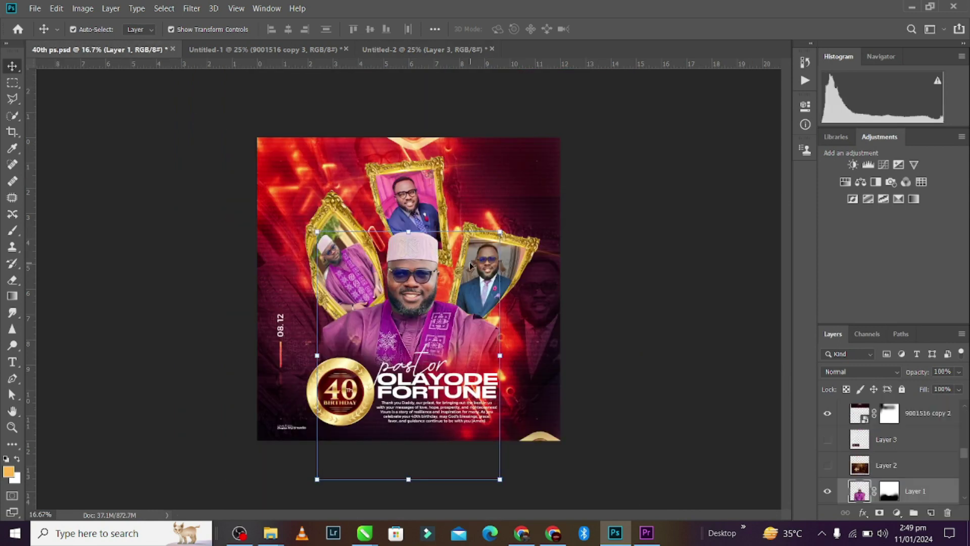
left_click(422, 49)
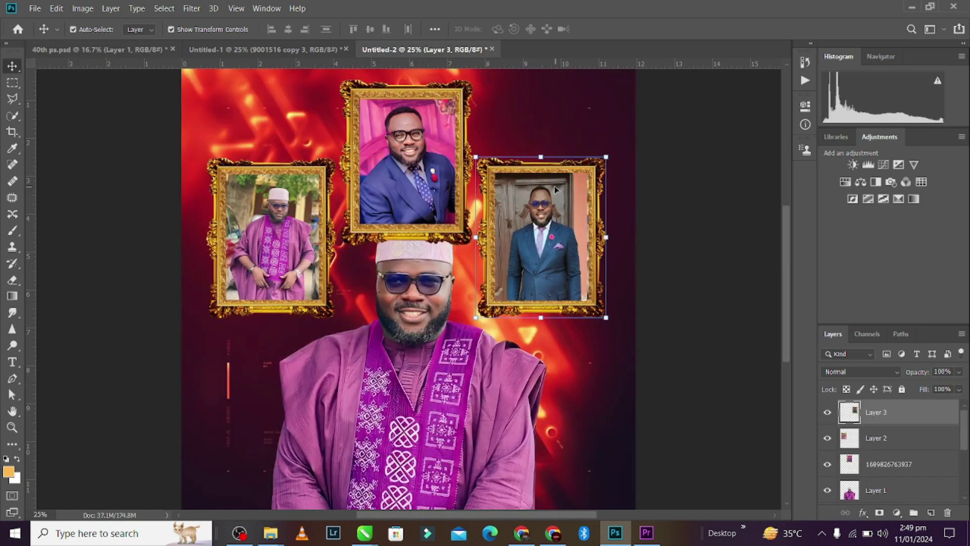
key("ctrl")
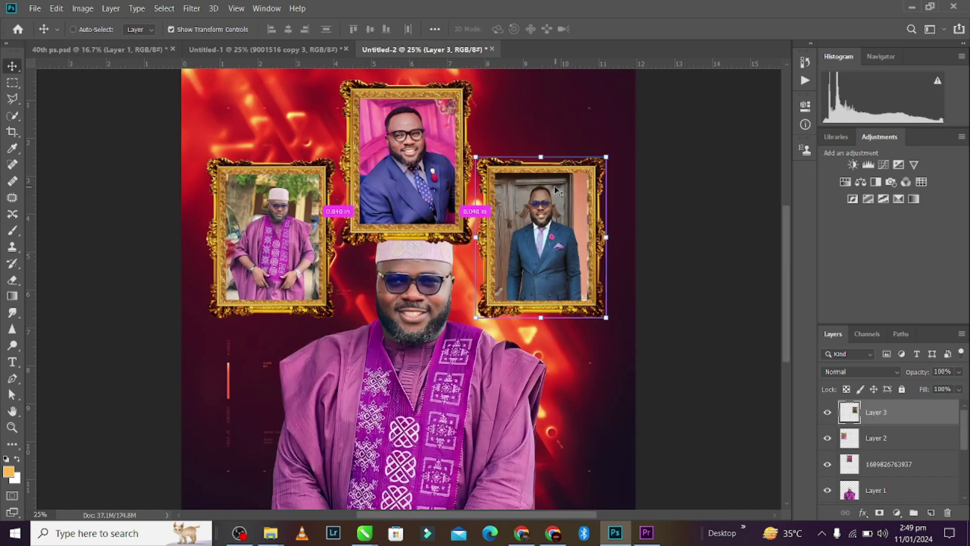
key("ctrl+t")
right_click(555, 188)
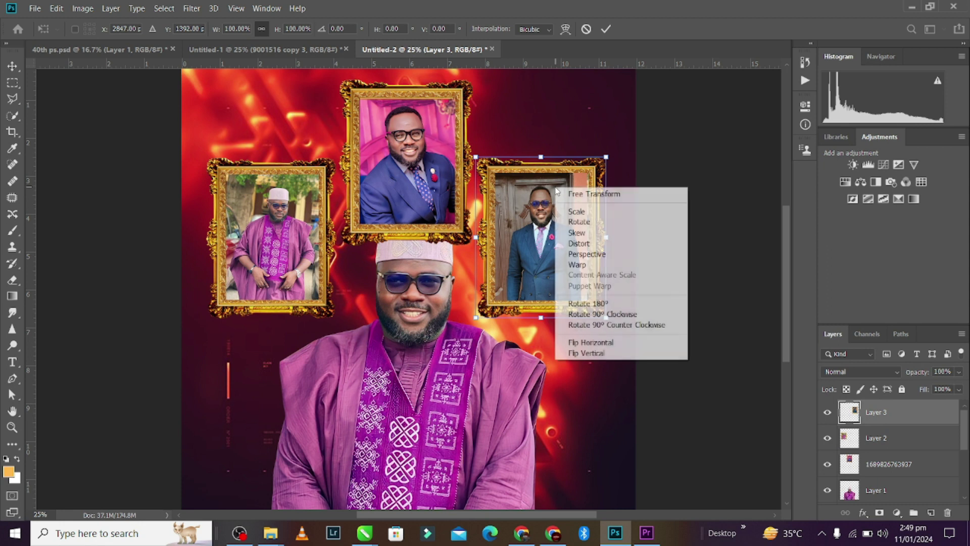
left_click(586, 264)
left_click_drag(608, 320, 504, 319)
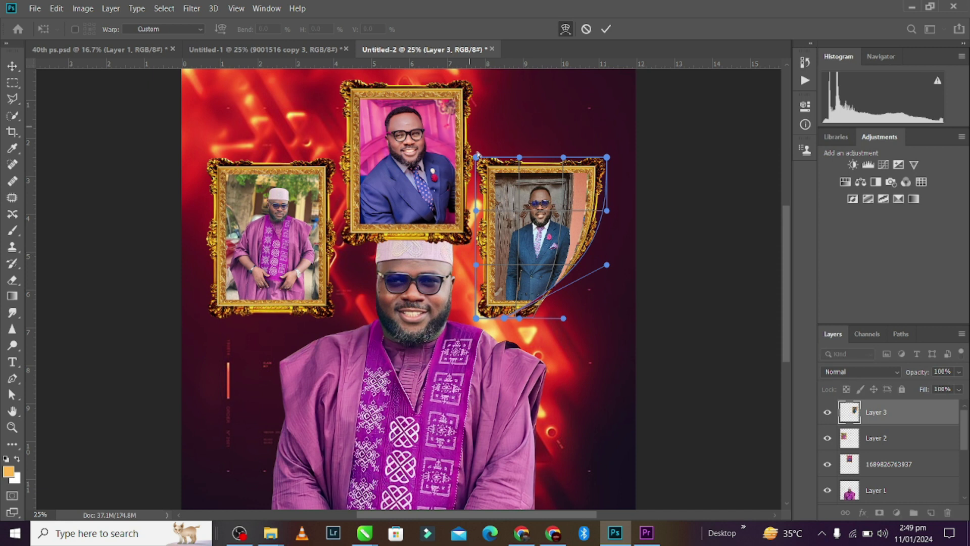
left_click_drag(484, 198, 484, 244)
left_click(107, 52)
left_click(108, 50)
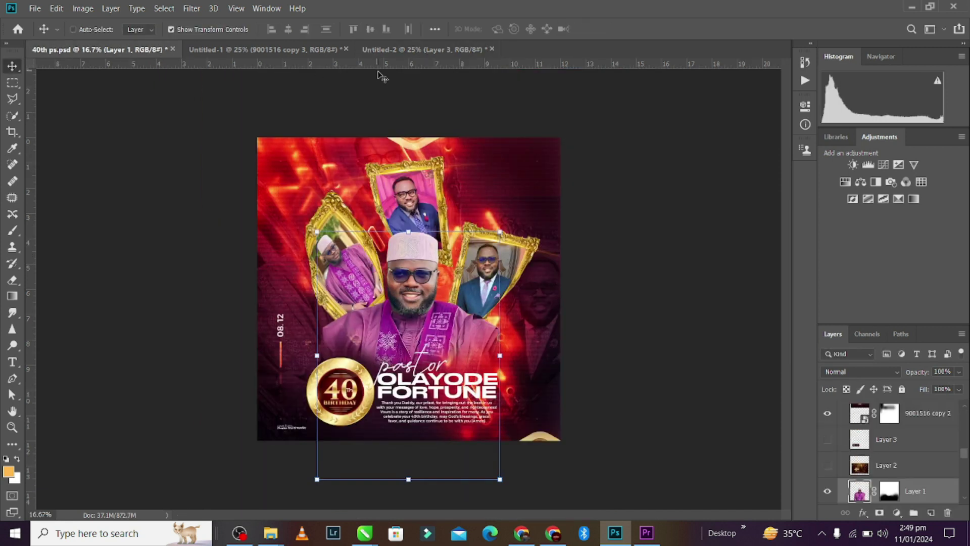
left_click(413, 47)
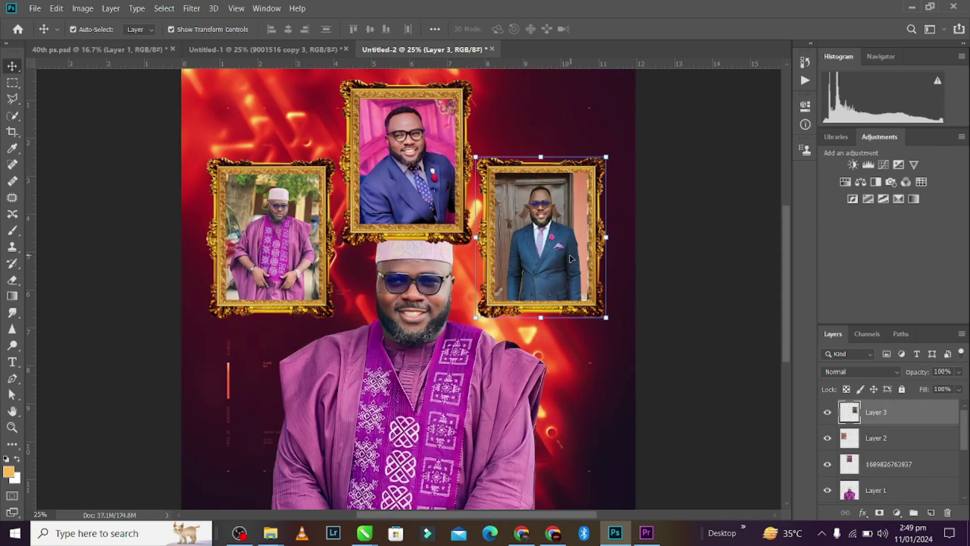
Step: Warp the right framed photo so its outer edge curves inward, narrowing the bottom and raising the outer top corner
key("ctrl+t")
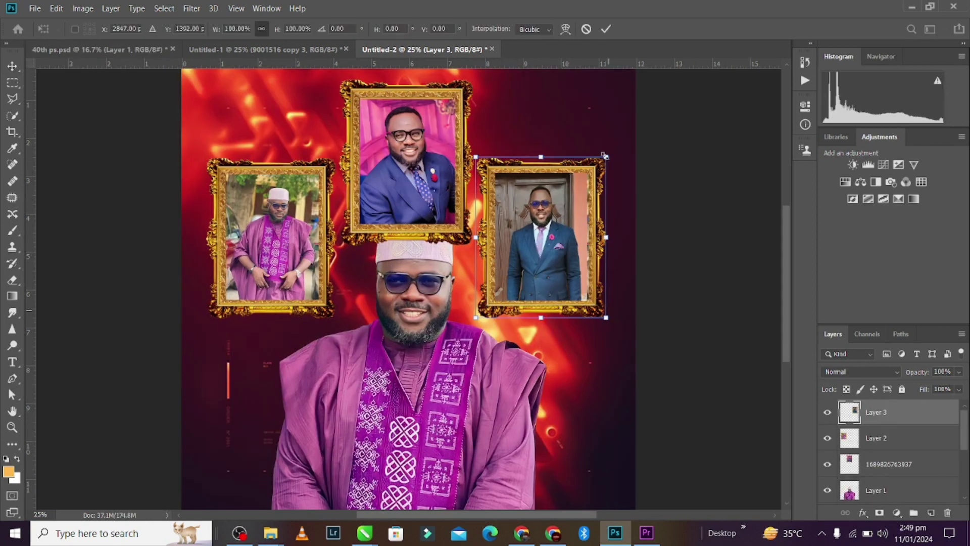
right_click(564, 245)
left_click(590, 312)
left_click_drag(606, 318, 533, 315)
left_click_drag(607, 158, 578, 138)
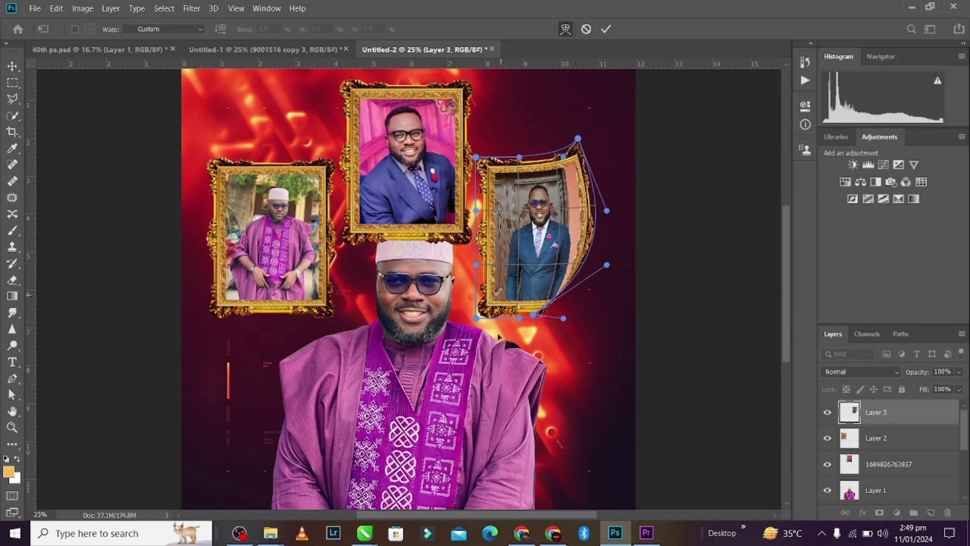
mouse_move(474, 321)
left_mouse_down()
mouse_move(473, 283)
mouse_move(475, 303)
left_mouse_up()
left_click_drag(563, 321, 523, 320)
left_click_drag(606, 265, 571, 275)
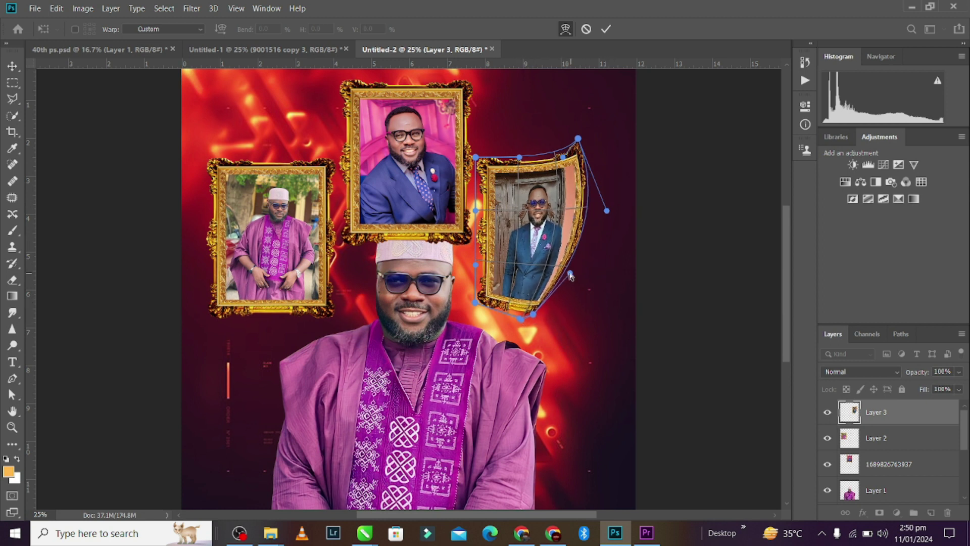
left_click(606, 29)
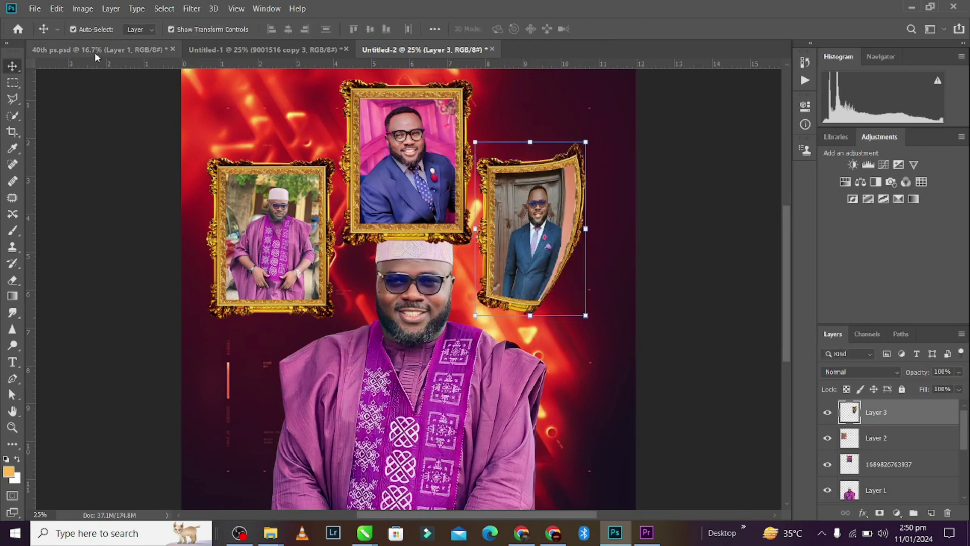
Step: Using the finished 40th ps.psd flyer as reference, warp the left framed photo by pulling its outer bottom and inner top corners inward
left_click(95, 50)
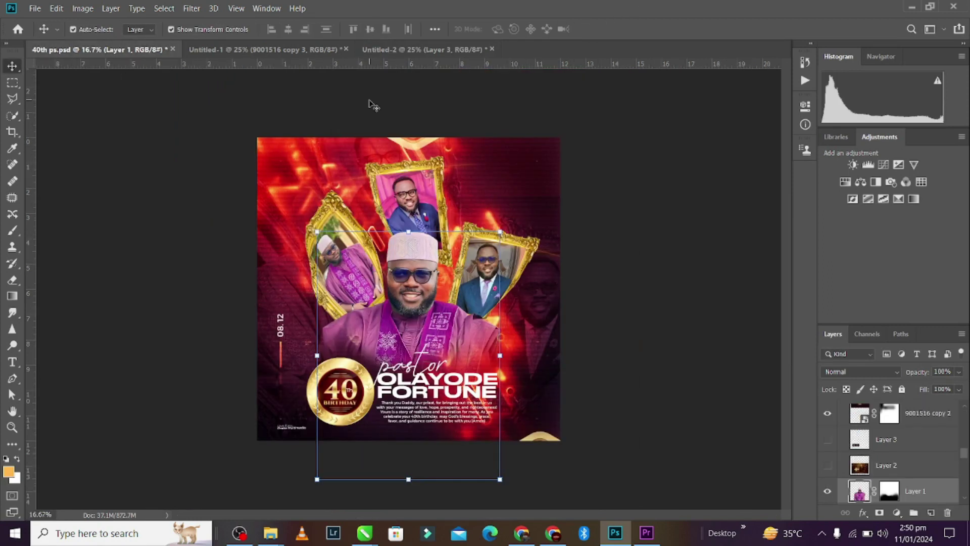
left_click(365, 51)
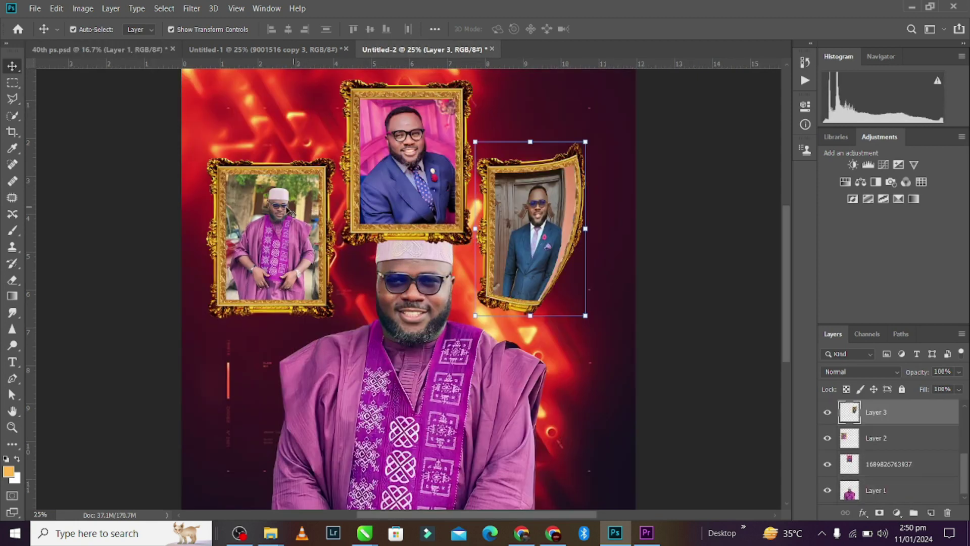
left_click(280, 212)
key("ctrl+t")
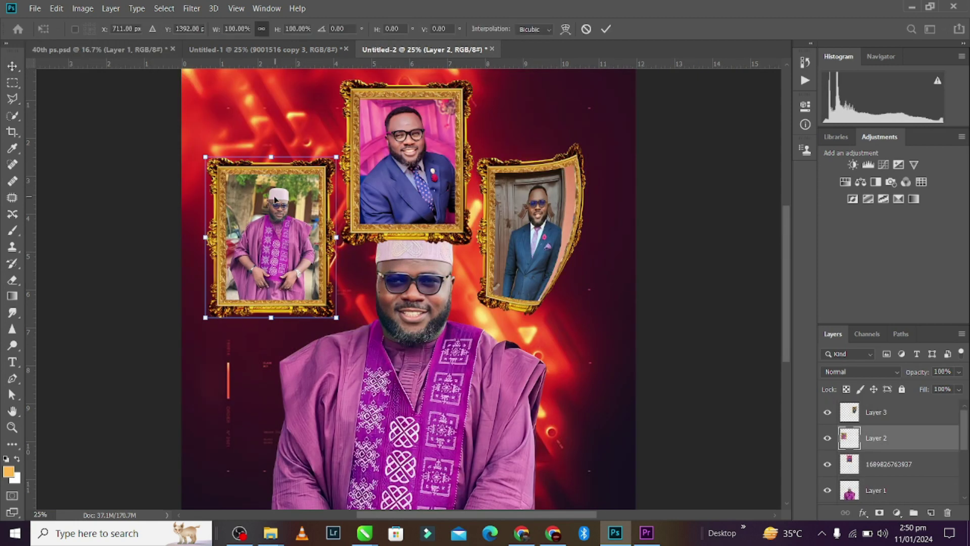
right_click(275, 200)
left_click(330, 275)
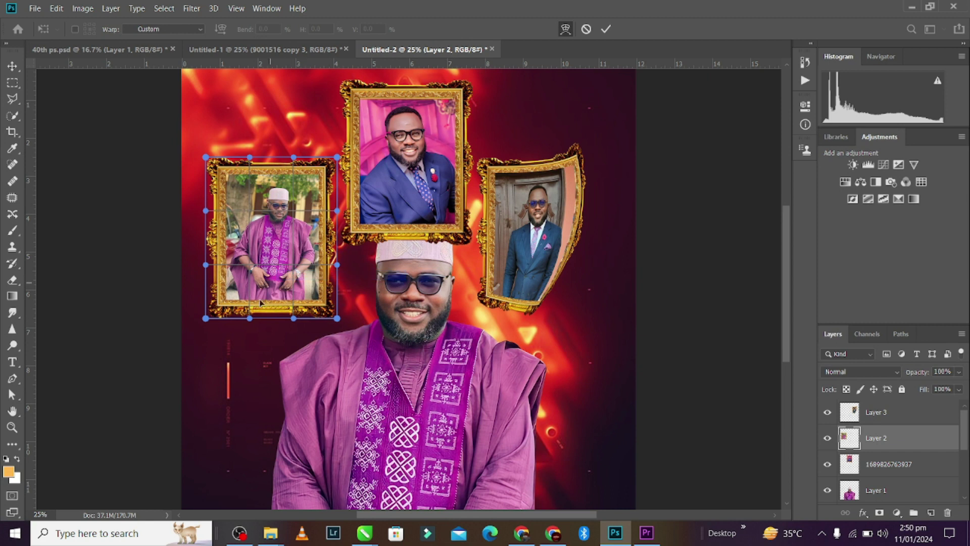
left_click_drag(204, 319, 281, 310)
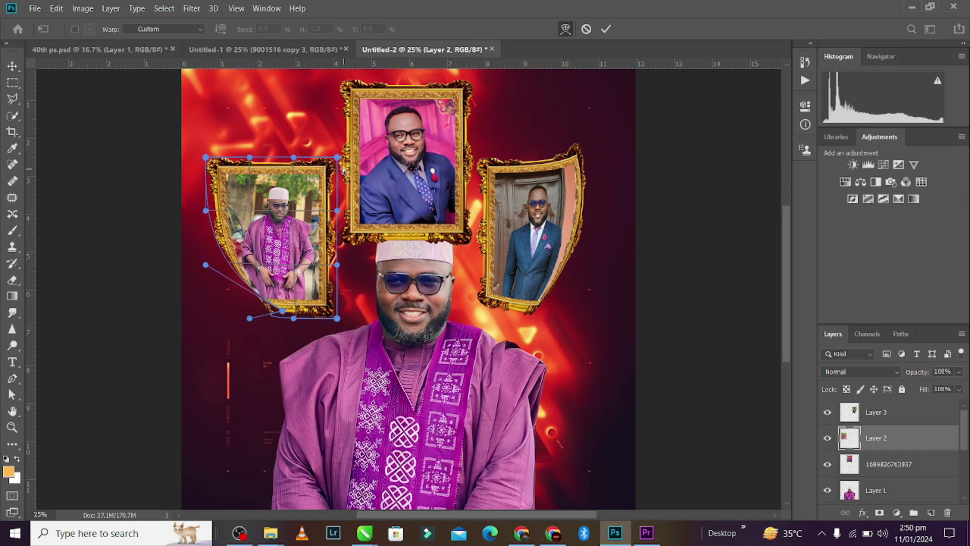
left_click_drag(341, 164, 297, 221)
left_click_drag(338, 323, 342, 325)
left_click(606, 29)
Step: Move both warped side frames down and inward, closer to the central portrait's head
left_click_drag(273, 245, 301, 265)
left_click_drag(534, 206, 522, 238)
Step: Warp the right framed photo further, pulling its bottom corners up and toward the central portrait to slant the frame inward
key("ctrl+t")
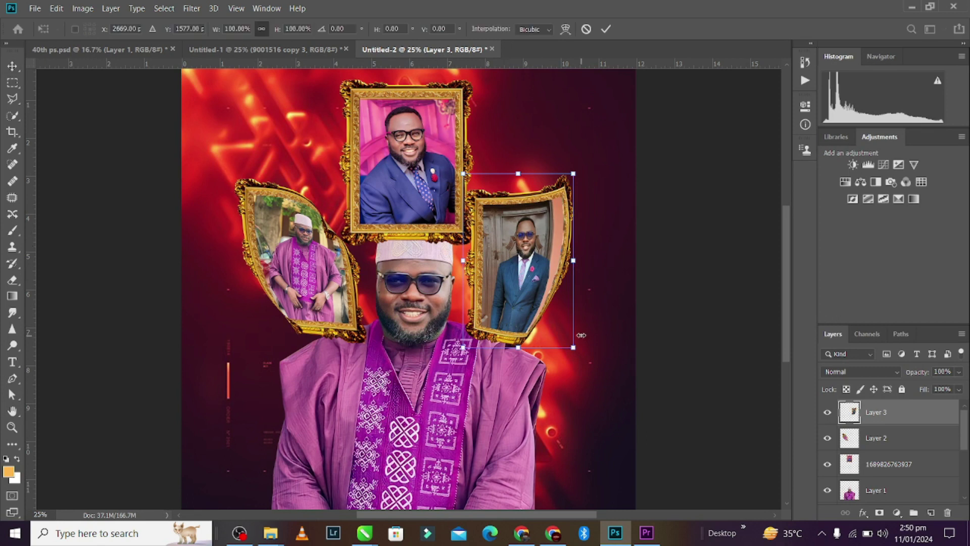
right_click(496, 258)
left_click(531, 335)
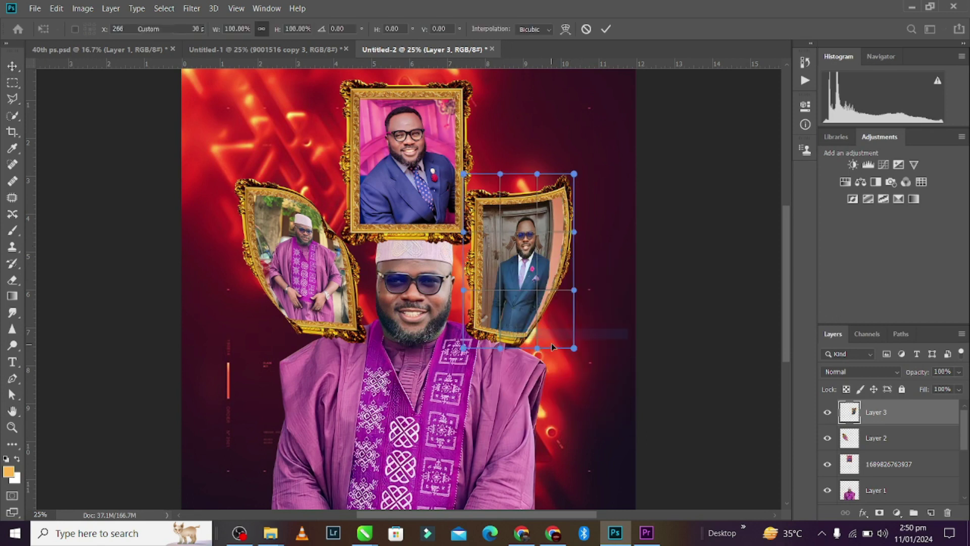
left_click_drag(574, 348, 535, 333)
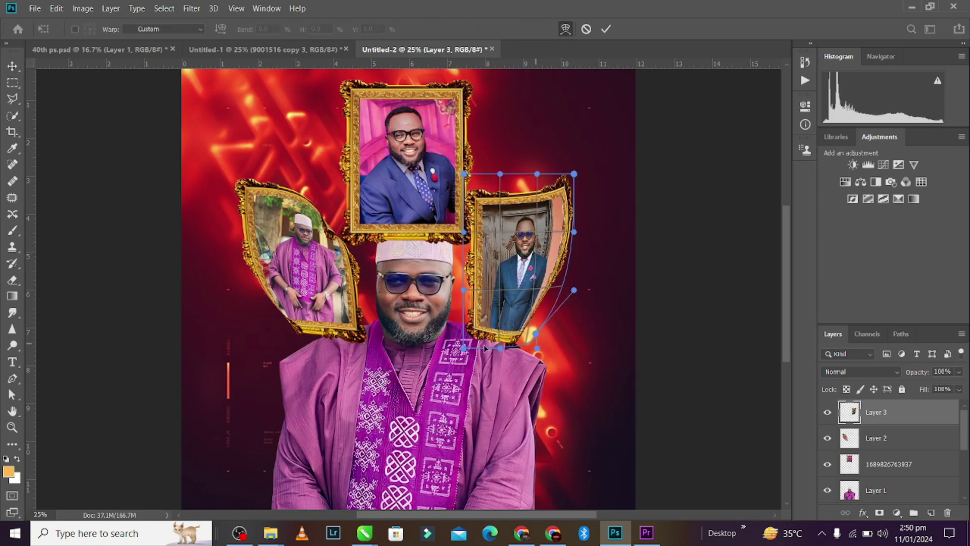
left_click_drag(463, 348, 440, 330)
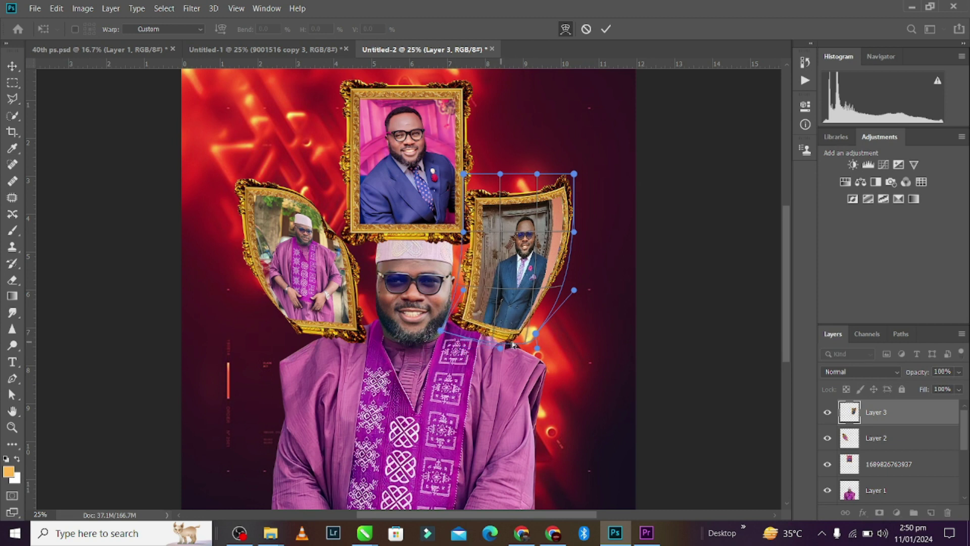
left_click_drag(524, 347, 499, 339)
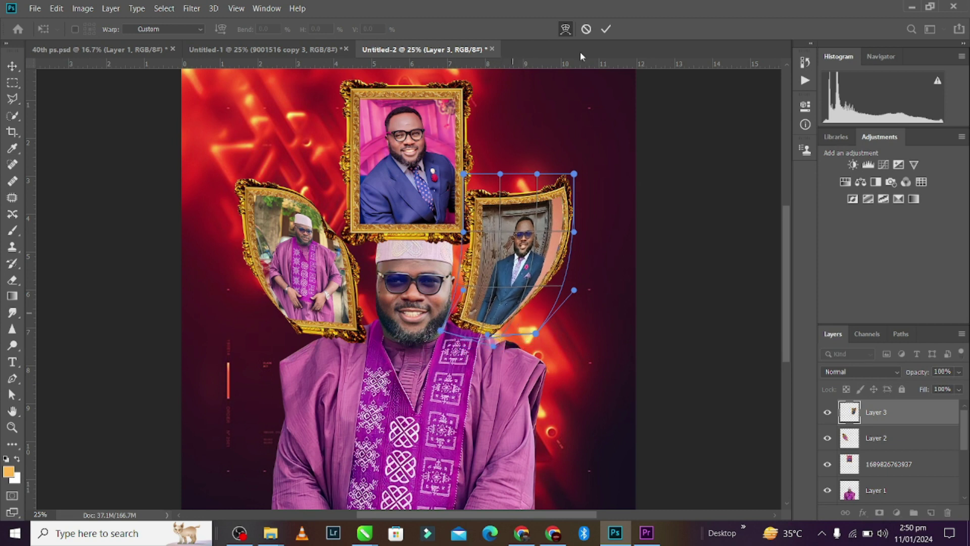
left_click(605, 29)
Step: Using the finished 40th ps.psd flyer as reference, warp the top framed photo by pulling its lower-left corner inward over the cap
left_click_drag(404, 140, 369, 133)
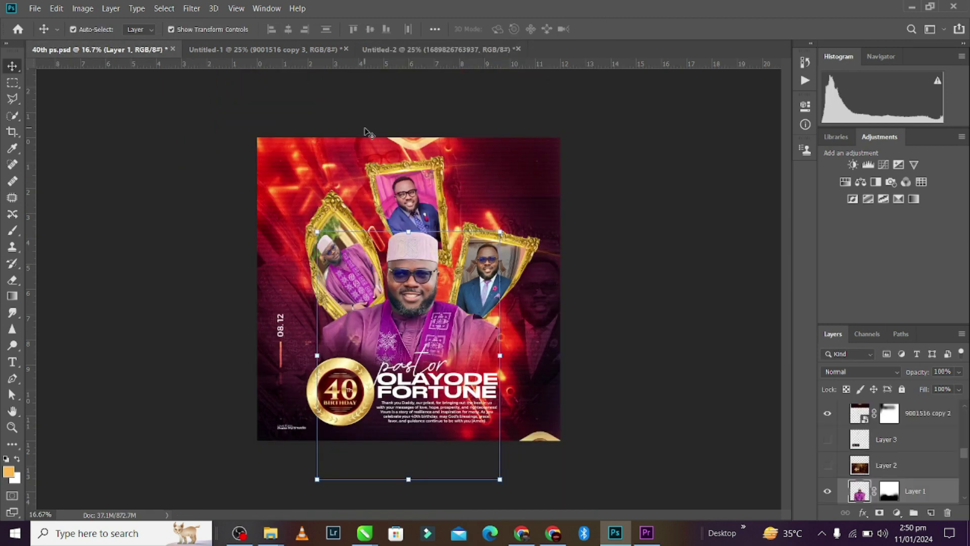
left_click(468, 52)
right_click(418, 140)
left_click(381, 135)
key("ctrl+t")
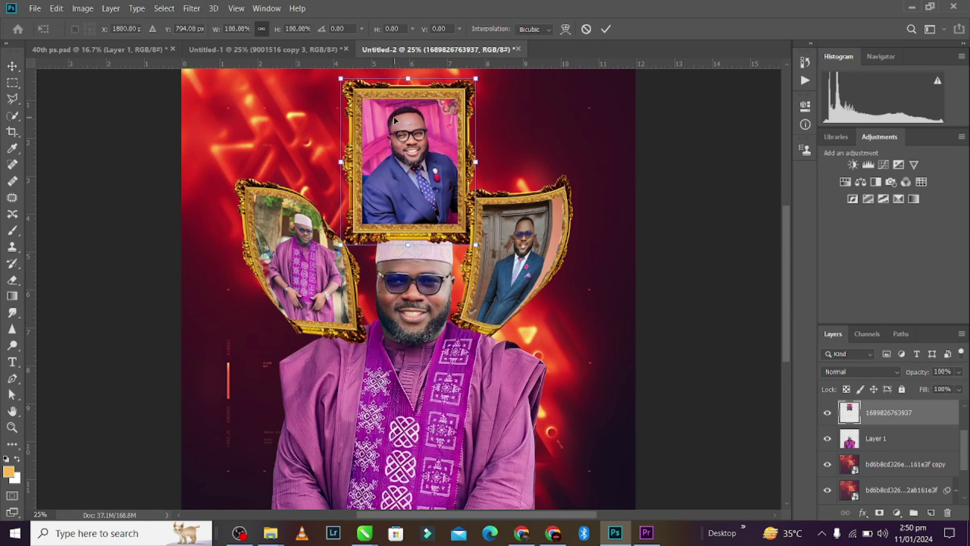
right_click(393, 117)
left_click(406, 196)
left_click_drag(342, 246, 418, 251)
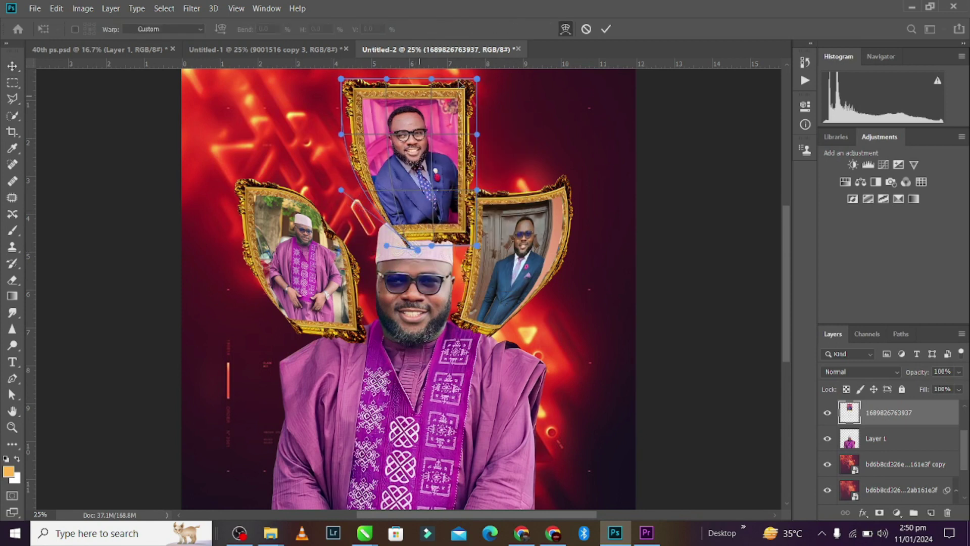
Step: Finish warping the top framed photo by shifting its upper corners leftward, nudging its lower-right corner outward and bending its middle
left_click_drag(477, 80, 448, 90)
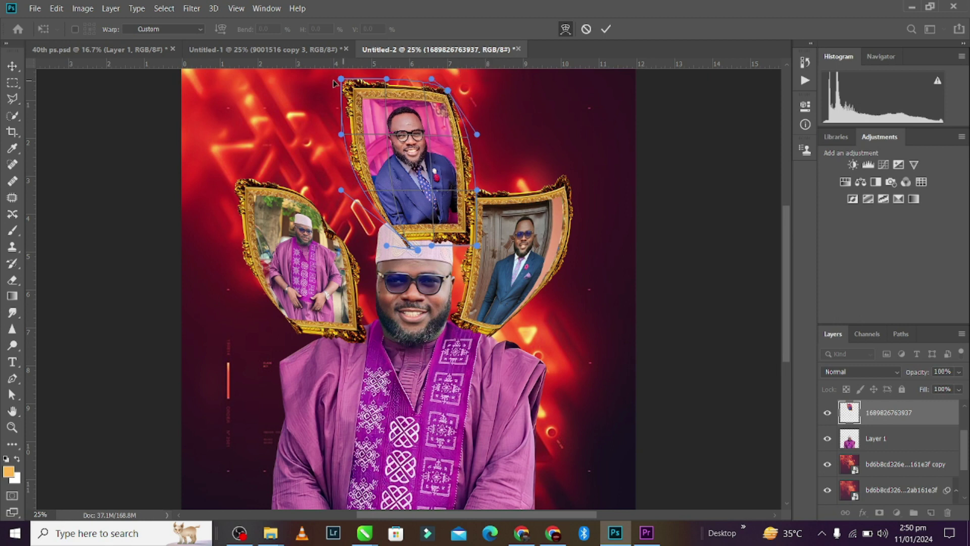
left_click_drag(334, 82, 312, 84)
left_click_drag(476, 246, 487, 247)
left_click_drag(431, 144, 416, 157)
left_click(605, 29)
key("Return")
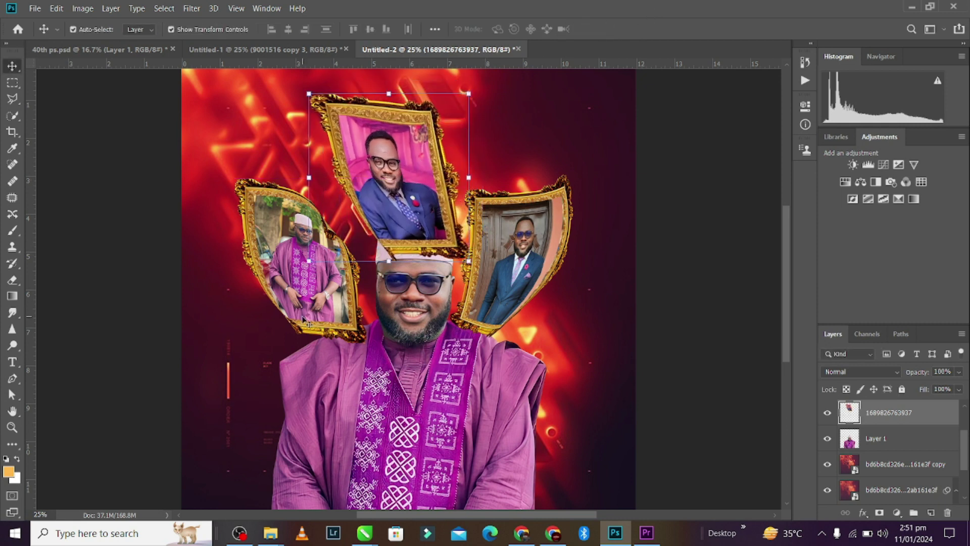
Step: Nudge the left framed photo toward the portrait and bring the central portrait layer in front of all frames
left_click(302, 307)
left_click_drag(302, 307, 313, 302)
left_click(481, 411)
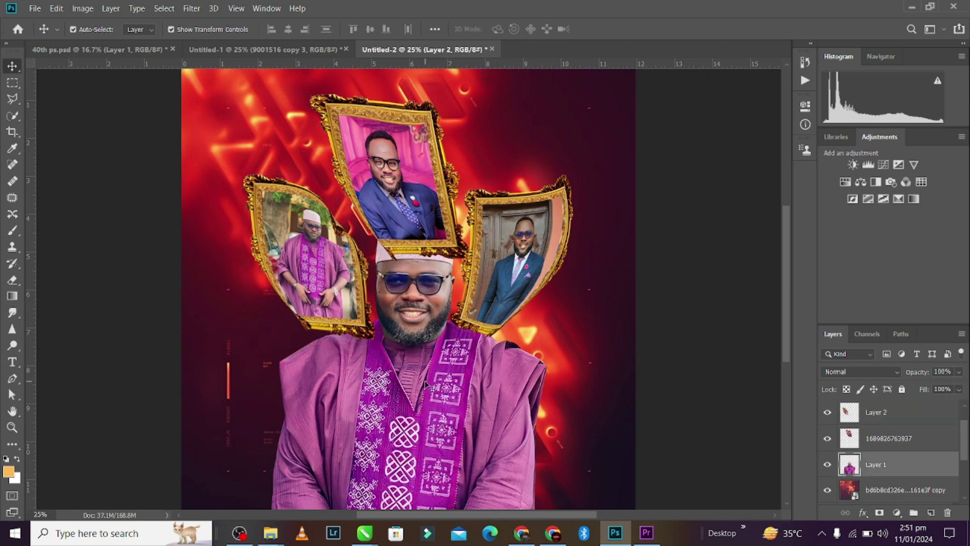
key("ctrl+shift+bracketright")
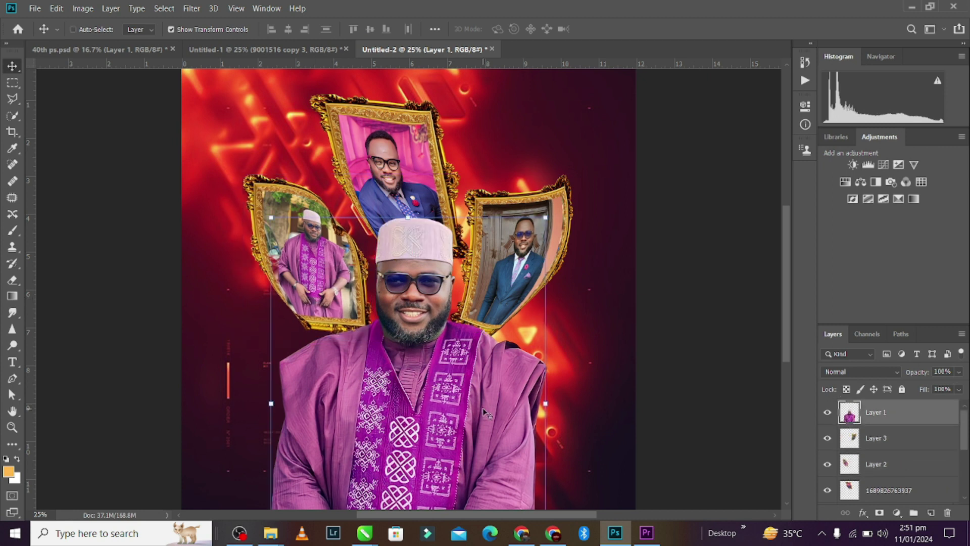
Step: Fine-tune the layout by raising the top frame slightly and lowering both side frames and the central portrait
left_click_drag(413, 158, 414, 153)
left_click(565, 222)
left_click_drag(568, 225, 558, 232)
left_click_drag(301, 247, 301, 260)
left_click_drag(429, 350, 431, 358)
Step: Rotate the top framed photo clockwise by about 20° and position it just behind the portrait's cap
left_click(425, 129)
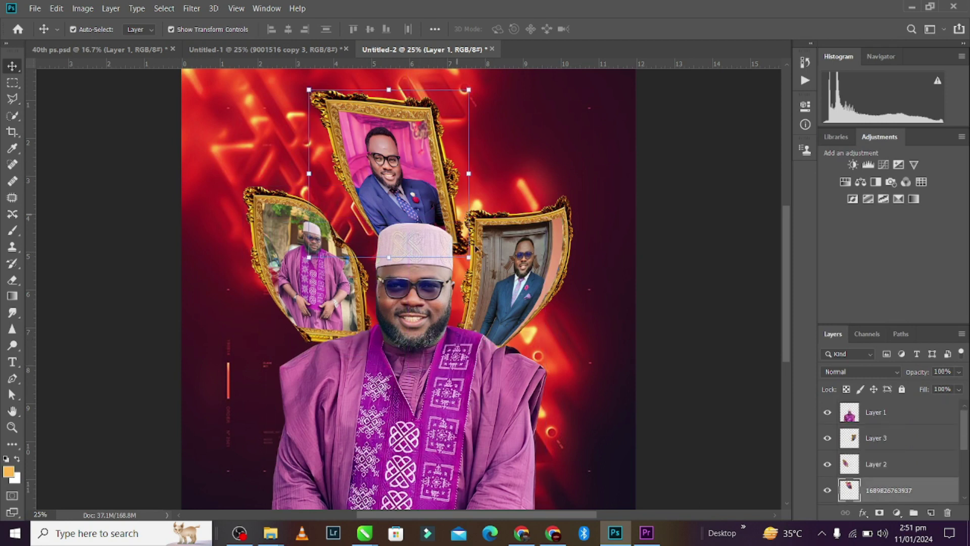
key("ctrl+t")
left_click_drag(477, 257, 456, 275)
left_click_drag(400, 146, 412, 157)
left_click_drag(469, 290, 457, 295)
left_click_drag(418, 159, 420, 153)
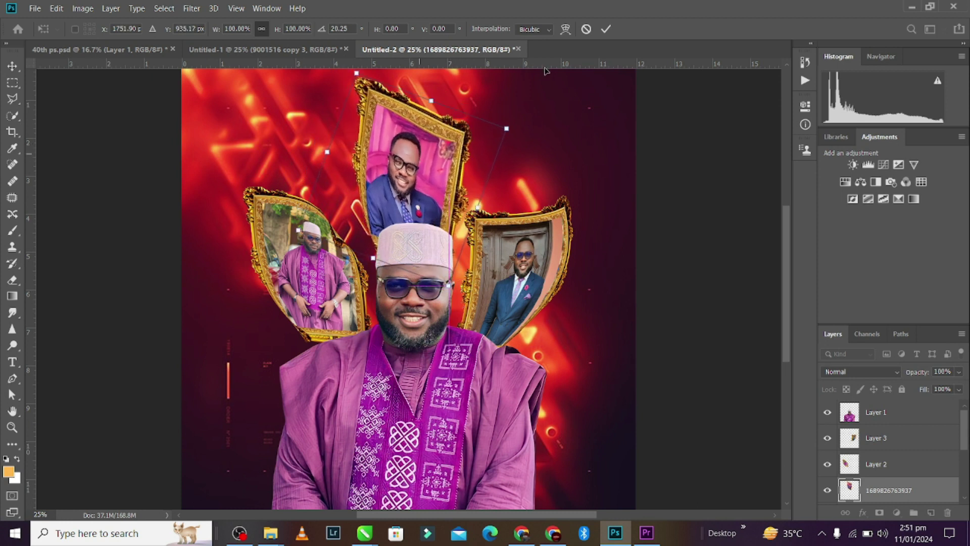
left_click(604, 29)
key("ctrl+minus")
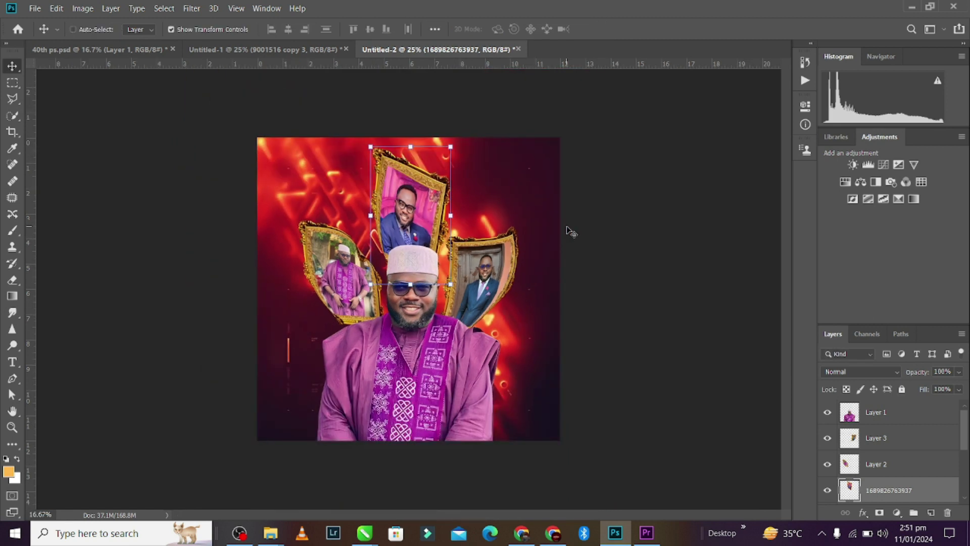
left_click(663, 234)
key("ctrl+plus")
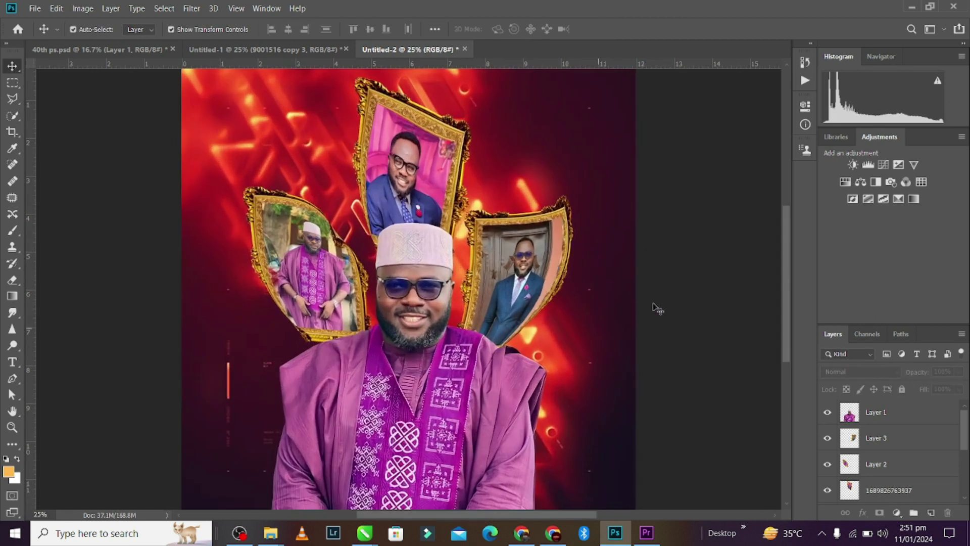
Step: Add a layer mask to the central portrait and fade its lower edge into the background with a soft 1200 px eraser
left_click(403, 387)
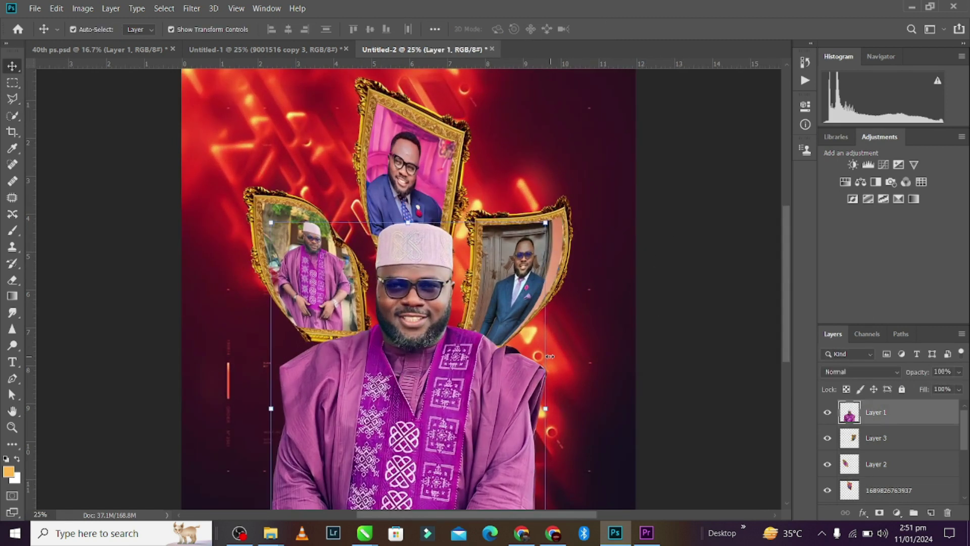
left_click(880, 513)
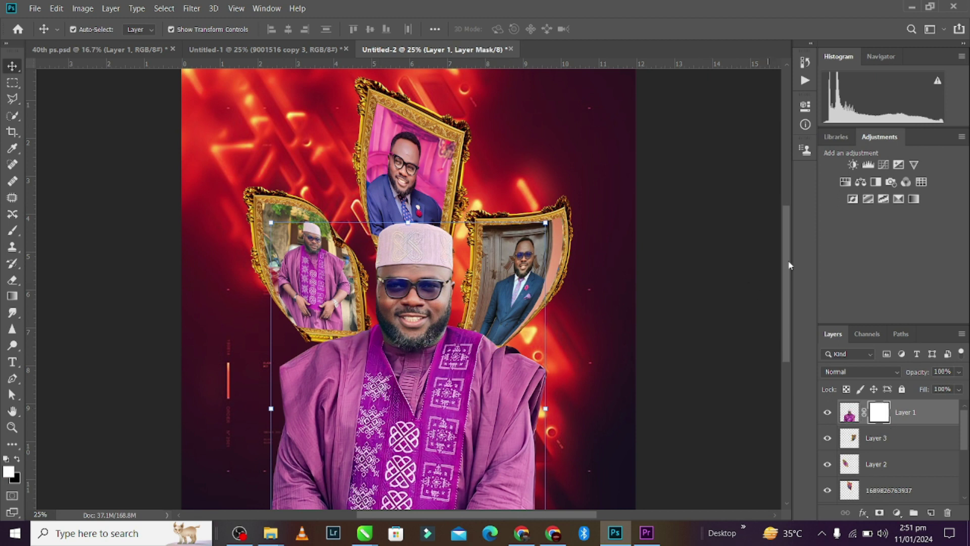
left_click_drag(784, 246, 787, 295)
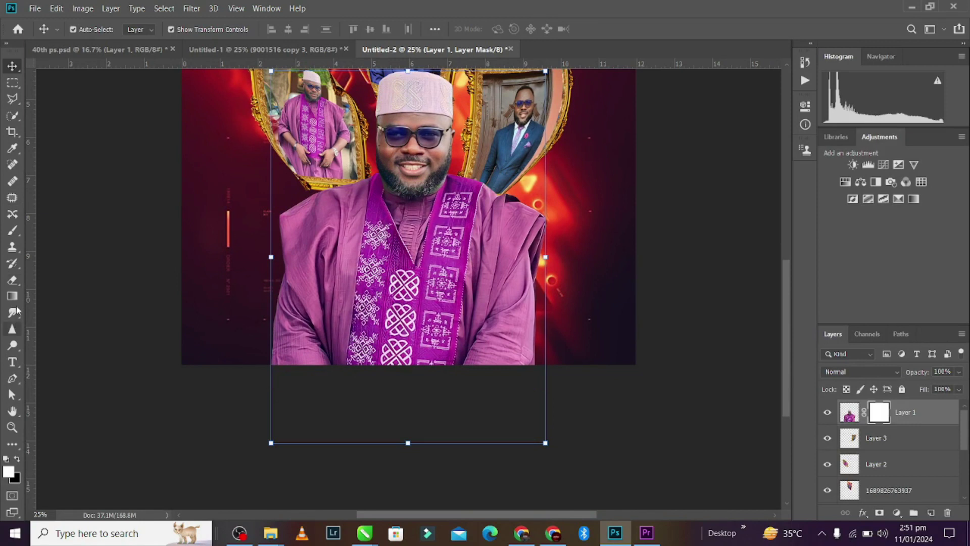
left_click(13, 281)
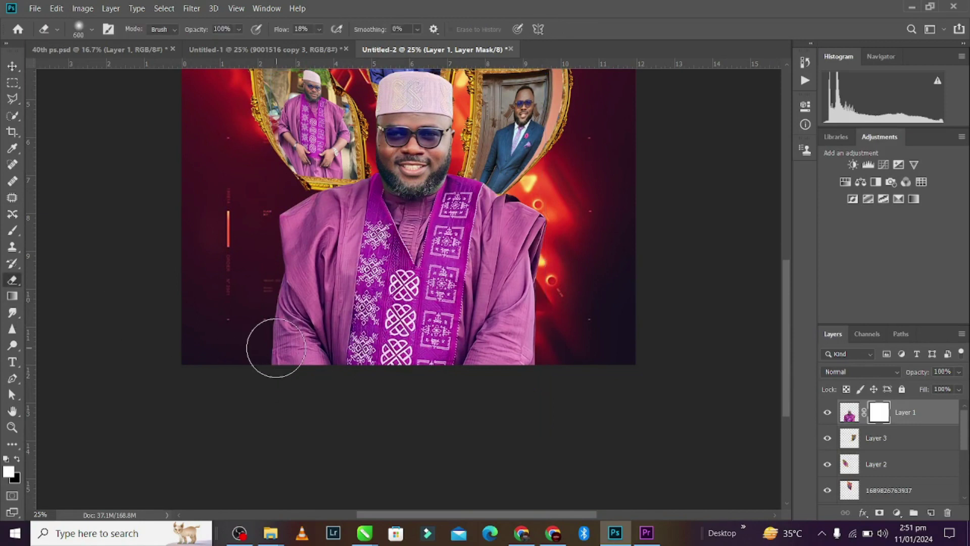
key("bracketright")
key("bracketright")
key("bracketright")
key("bracketright")
mouse_move(288, 338)
left_mouse_down()
mouse_move(520, 340)
mouse_move(285, 339)
mouse_move(533, 324)
mouse_move(465, 369)
mouse_move(290, 326)
mouse_move(590, 334)
mouse_move(293, 378)
mouse_move(293, 395)
mouse_move(261, 339)
mouse_move(280, 331)
mouse_move(590, 357)
mouse_move(560, 350)
mouse_move(454, 418)
mouse_move(253, 346)
mouse_move(322, 333)
mouse_move(272, 334)
mouse_move(337, 315)
mouse_move(500, 335)
left_mouse_up()
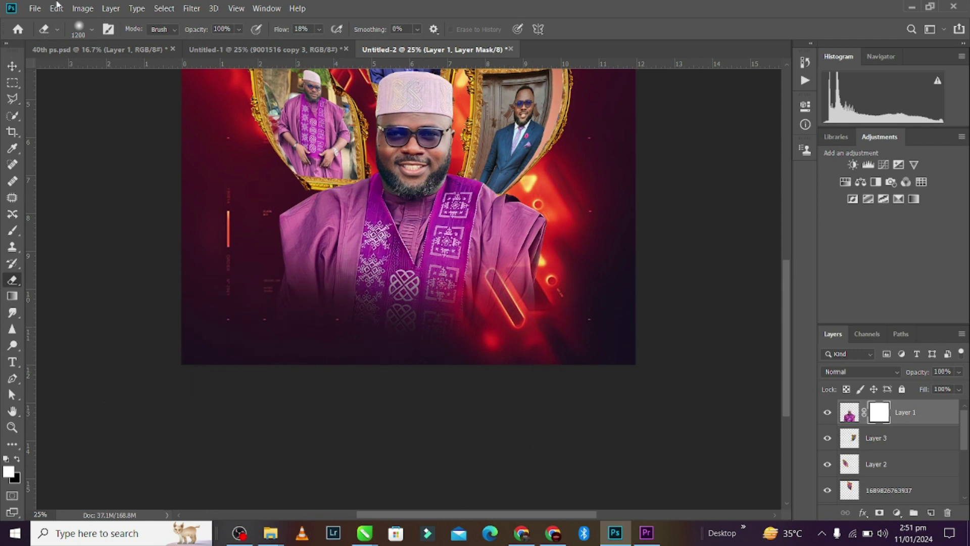
Step: Merge the top, right and left framed photos into a single layer
left_click(14, 69)
left_click_drag(787, 377, 778, 296)
left_click(378, 197)
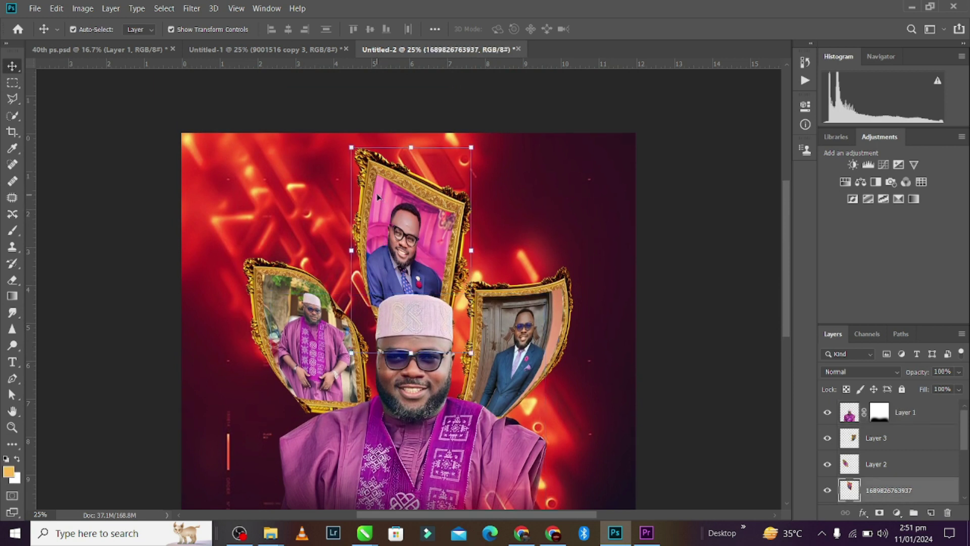
key("ctrl+minus")
left_click(501, 249, "shift")
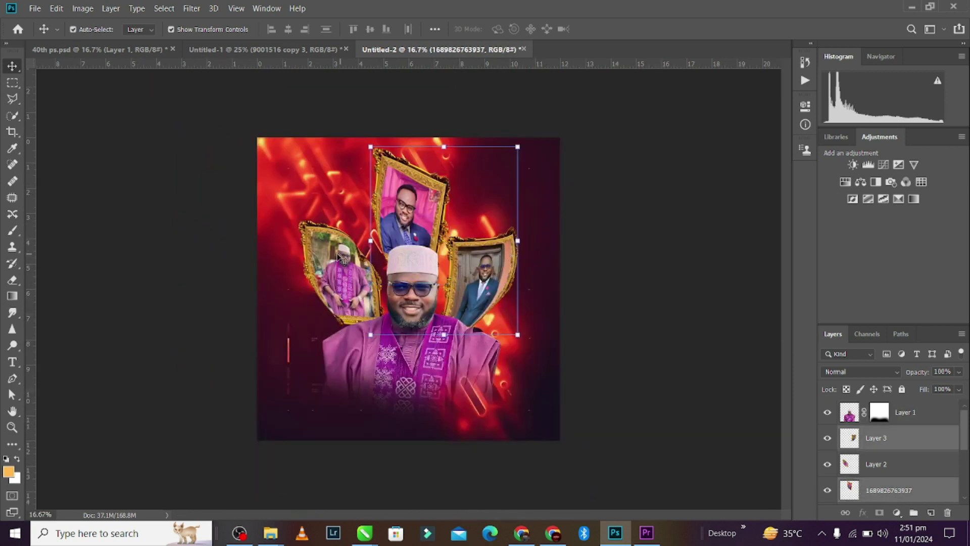
left_click(329, 247, "shift")
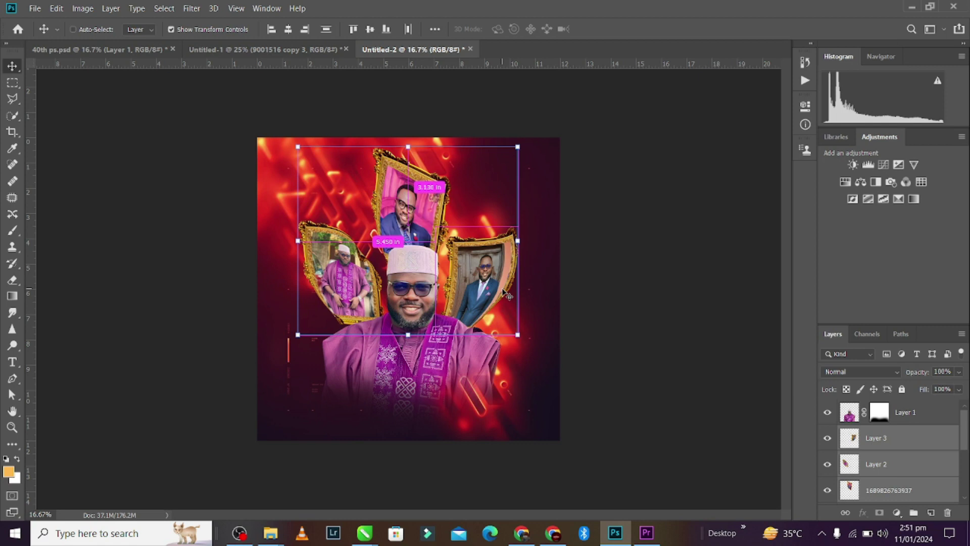
key("ctrl+e")
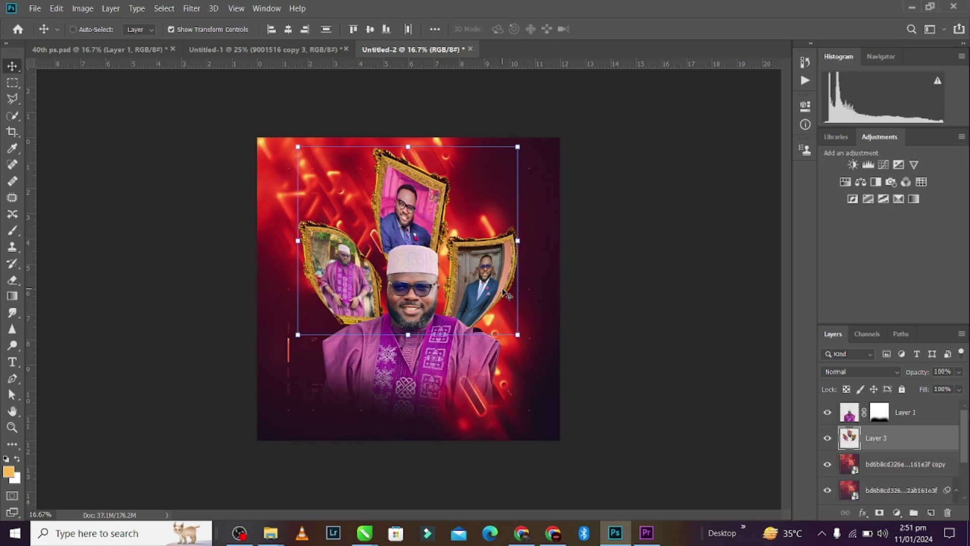
Step: Duplicate the merged frames layer below the portrait and enlarge the copy to about 195% so it covers the canvas
left_click_drag(901, 438, 889, 407)
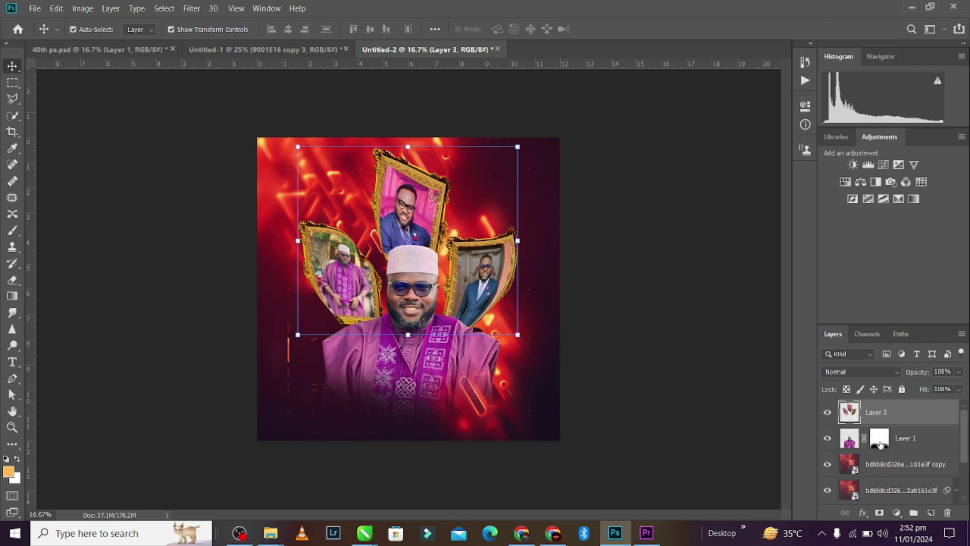
key("ctrl+z")
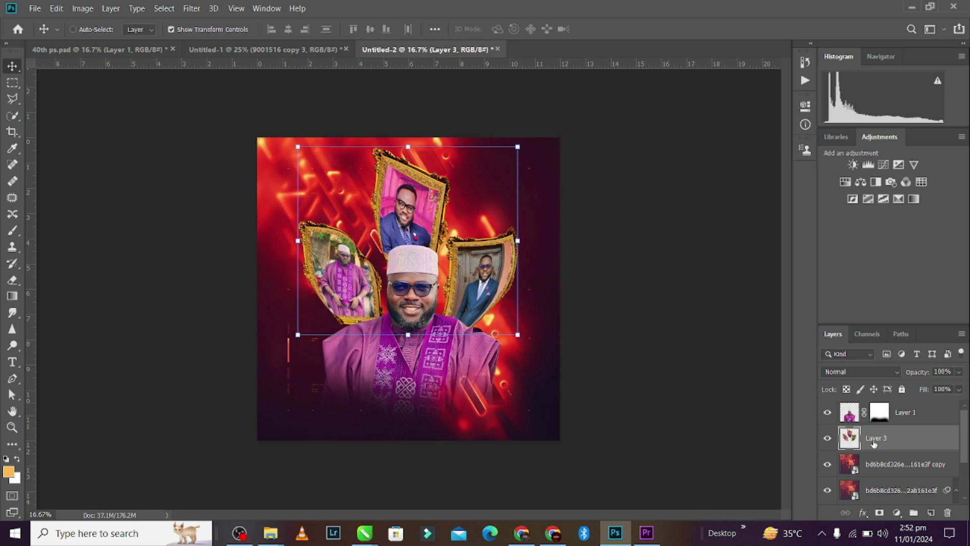
key("ctrl+j")
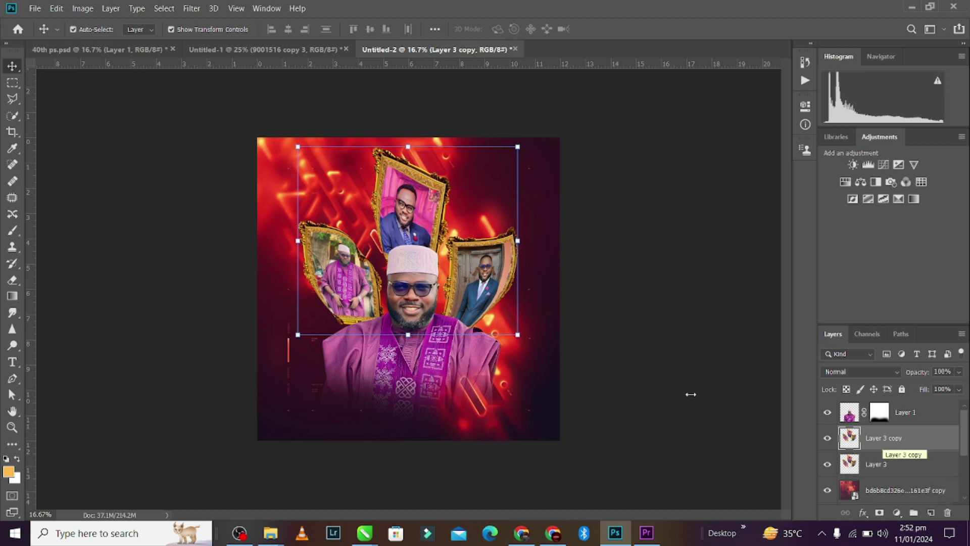
left_click_drag(408, 148, 407, 72)
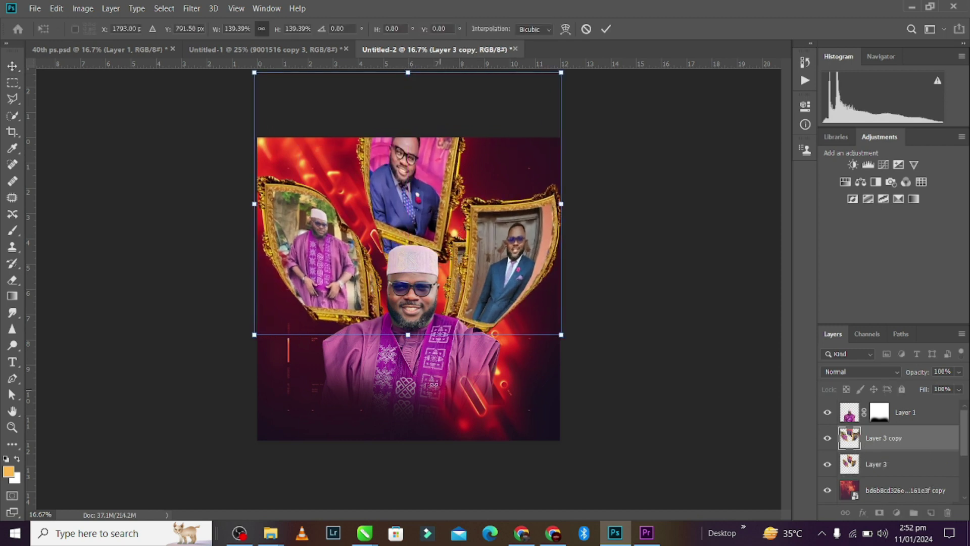
left_click_drag(408, 335, 408, 440)
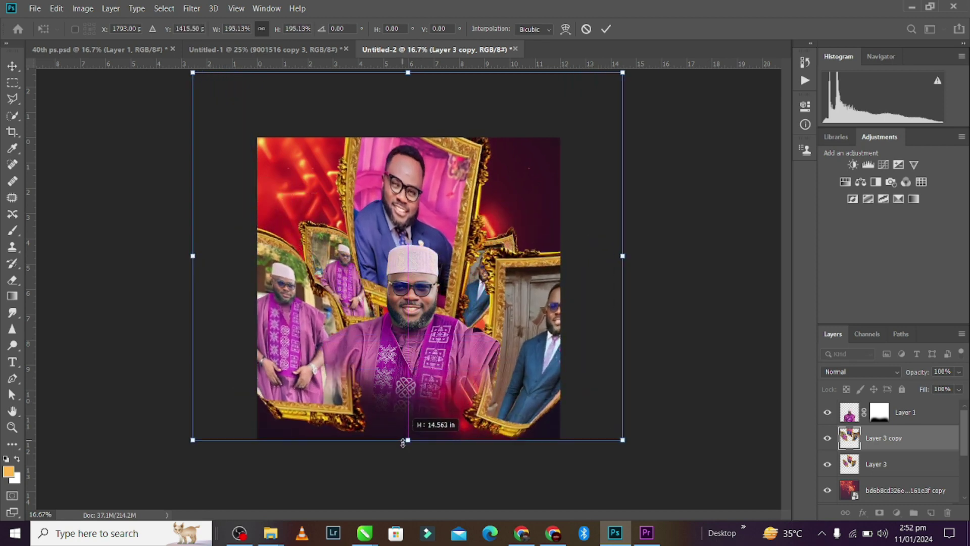
left_click(605, 29)
Step: Convert the enlarged frames copy to black and white with the default preset and set its blend mode to Soft Light
left_click(83, 8)
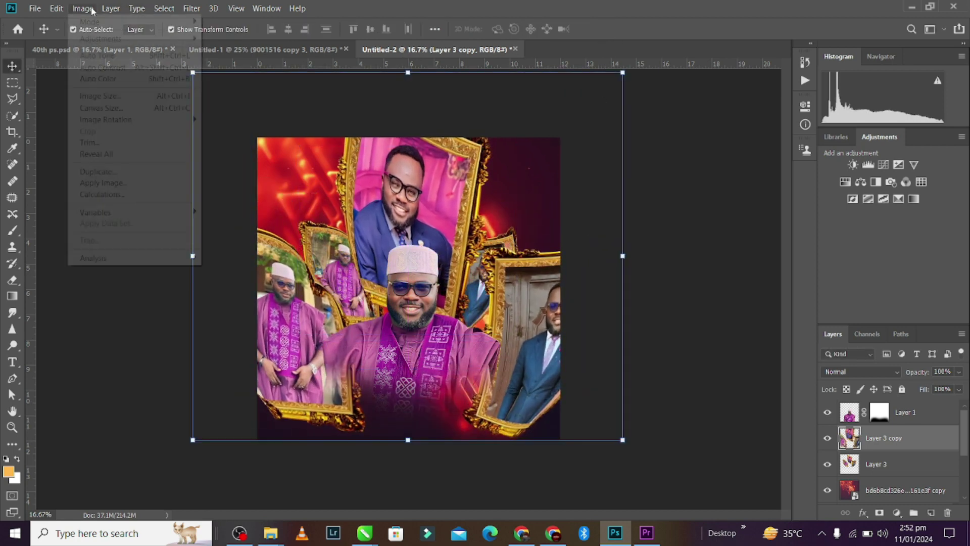
mouse_move(112, 40)
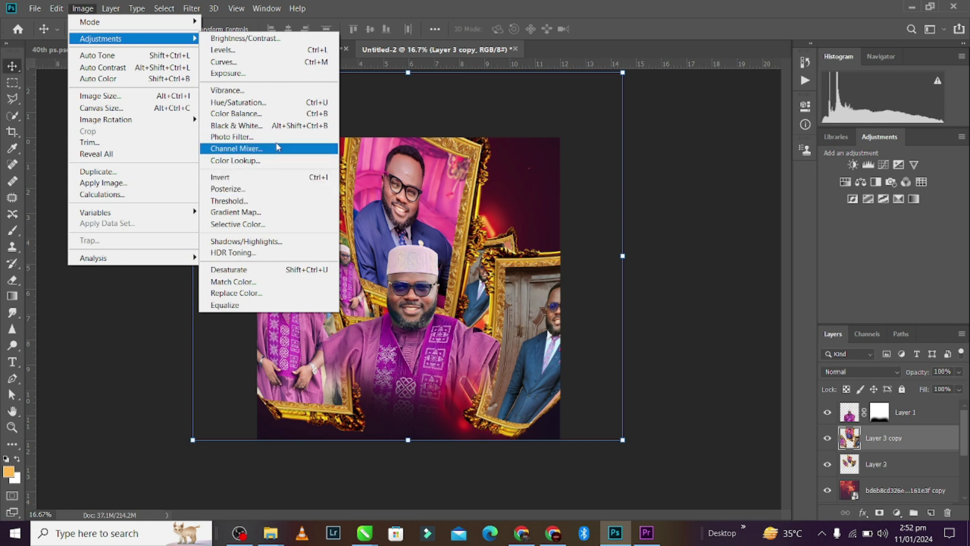
left_click(272, 126)
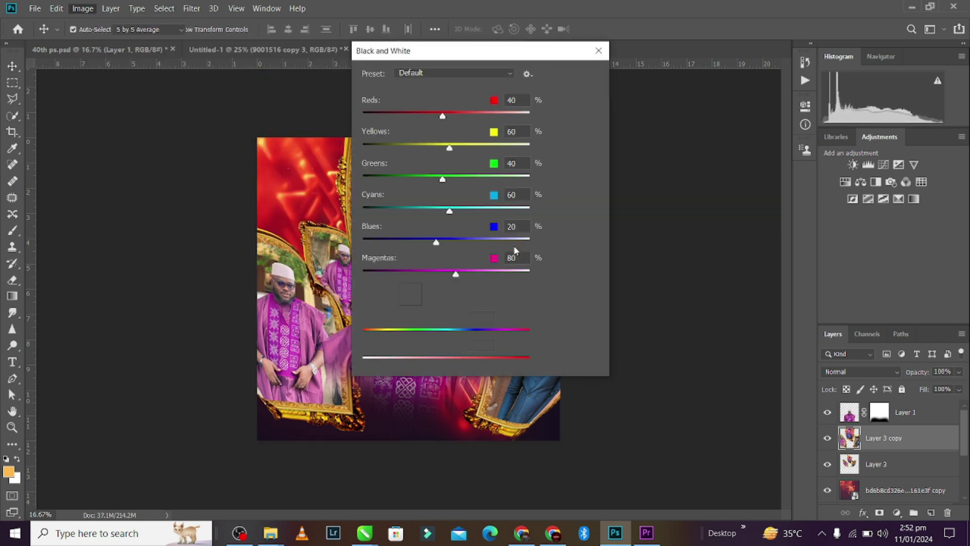
left_click(574, 76)
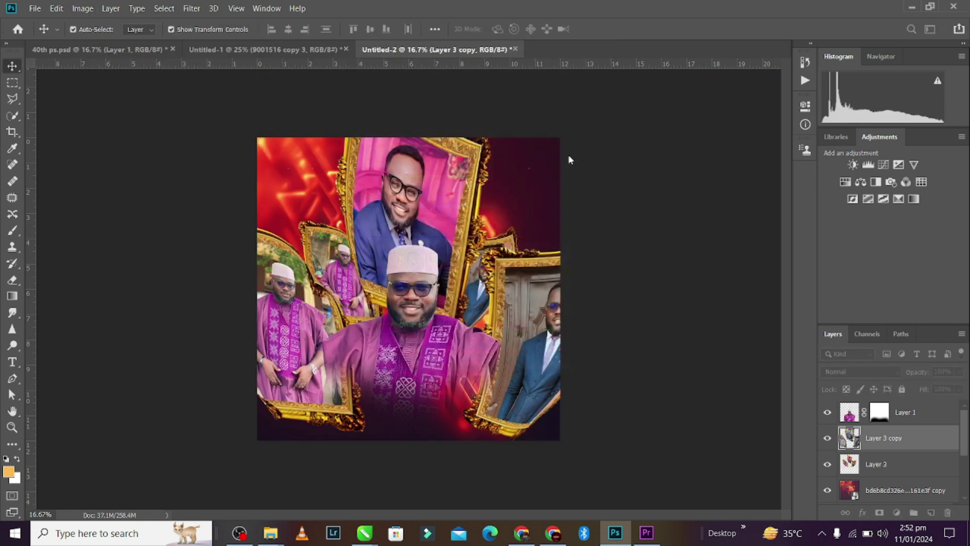
left_click(865, 367)
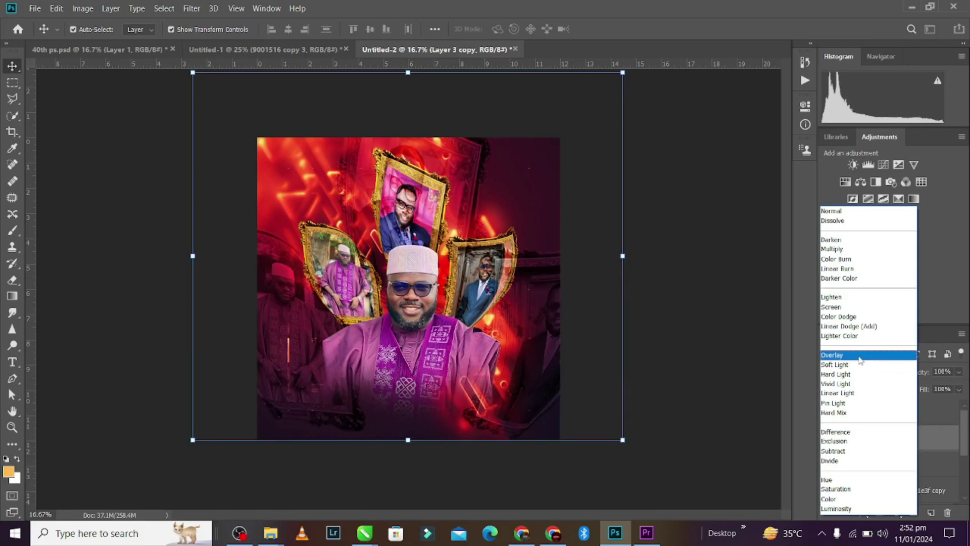
left_click(858, 365)
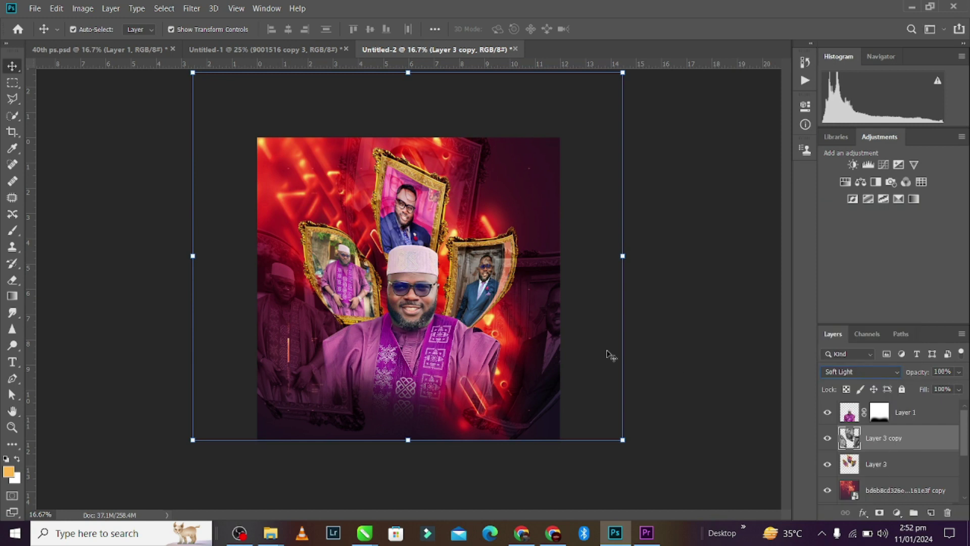
Step: Move the black-and-white frames copy between the two red background layers and reduce its fill to 27%
key("ctrl+[")
key("ctrl+[")
key("ctrl+[")
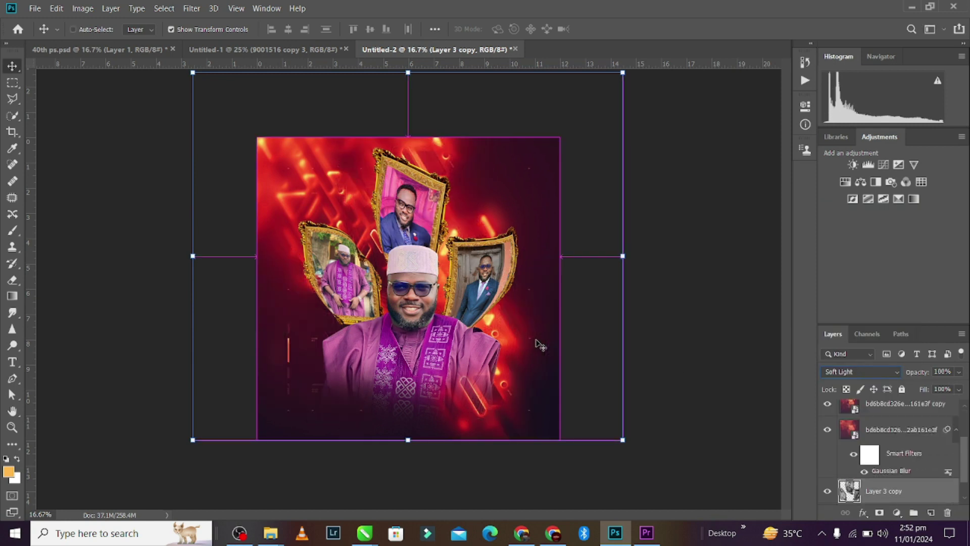
key("ctrl+bracketright")
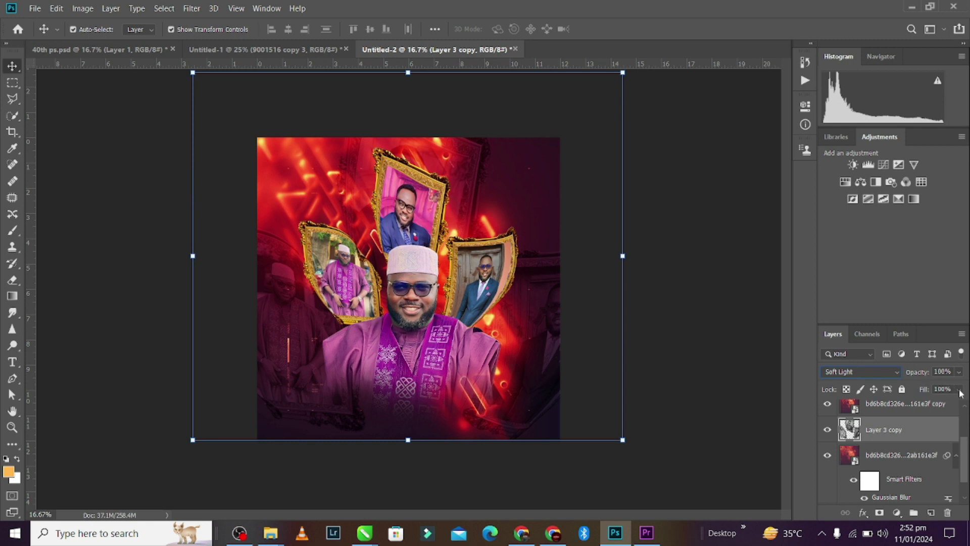
left_click_drag(938, 404, 918, 408)
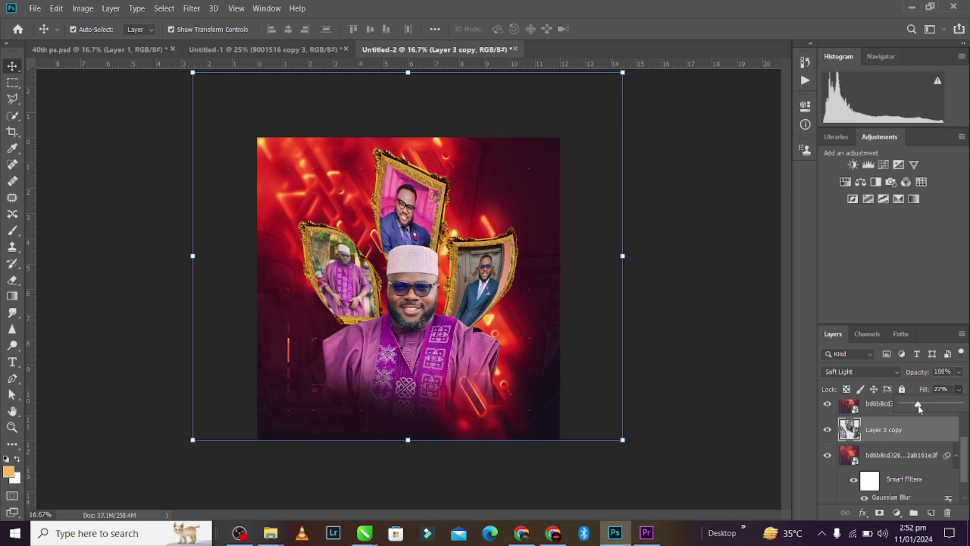
left_click_drag(558, 327, 563, 340)
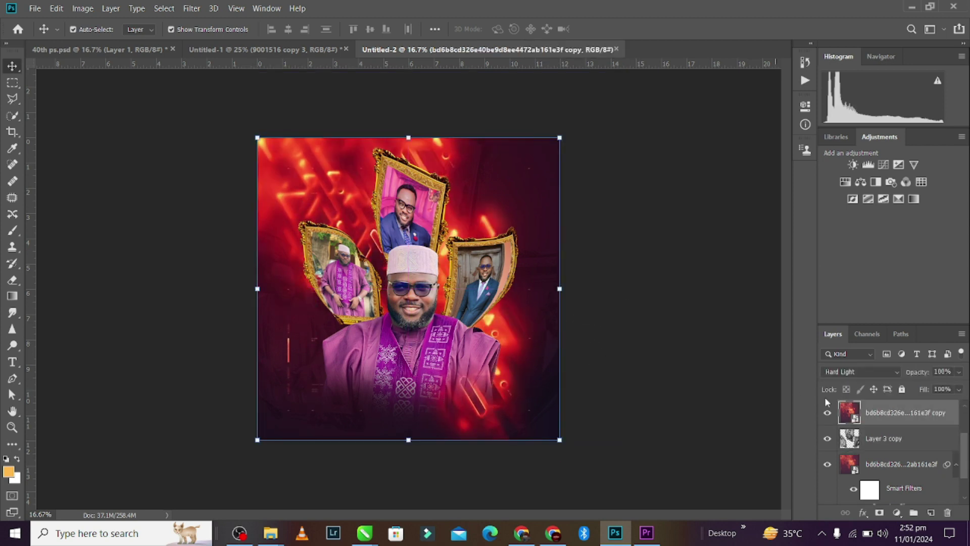
Step: Enlarge the black-and-white frames copy to about 127% and set its fill to 51%
left_click(881, 440)
left_click_drag(407, 444, 407, 485)
left_click_drag(411, 75, 410, 12)
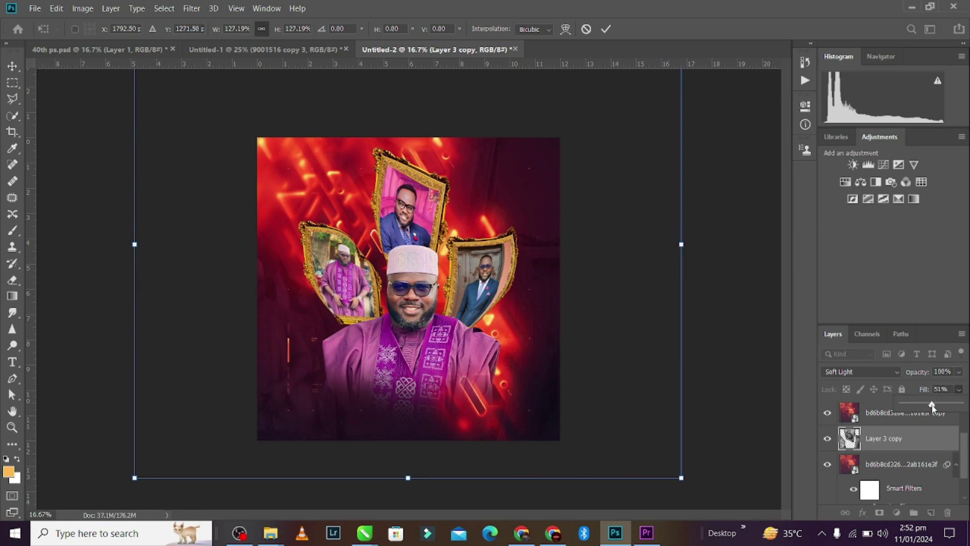
left_click(606, 29)
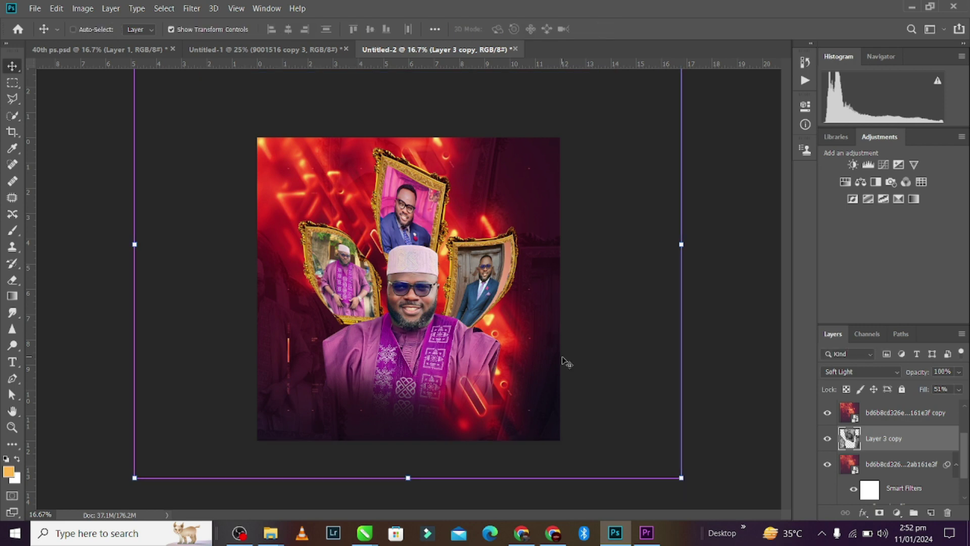
Step: Place the Flare image from the Birthday folder into the flyer and bring it to the top of the layer stack
key("ctrl+plus")
mouse_move(277, 537)
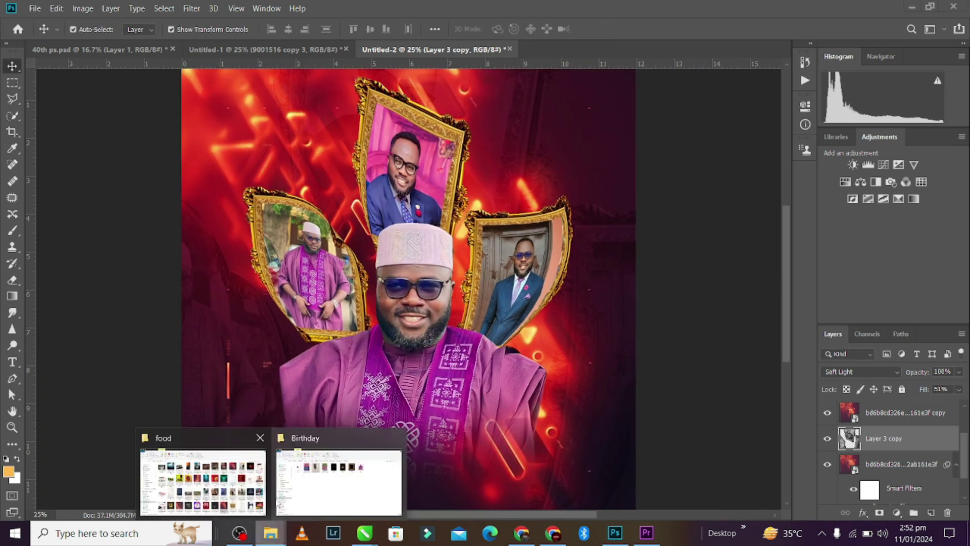
left_click(310, 489)
mouse_move(444, 172)
left_mouse_down()
mouse_move(461, 234)
mouse_move(675, 479)
mouse_move(606, 531)
mouse_move(615, 533)
mouse_move(449, 179)
left_mouse_up()
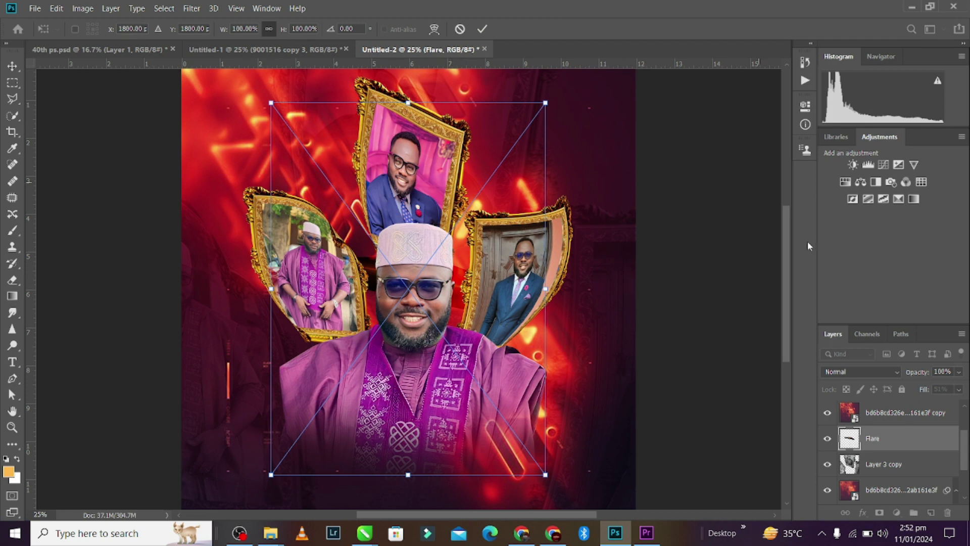
key("Return")
left_click_drag(930, 431, 905, 407)
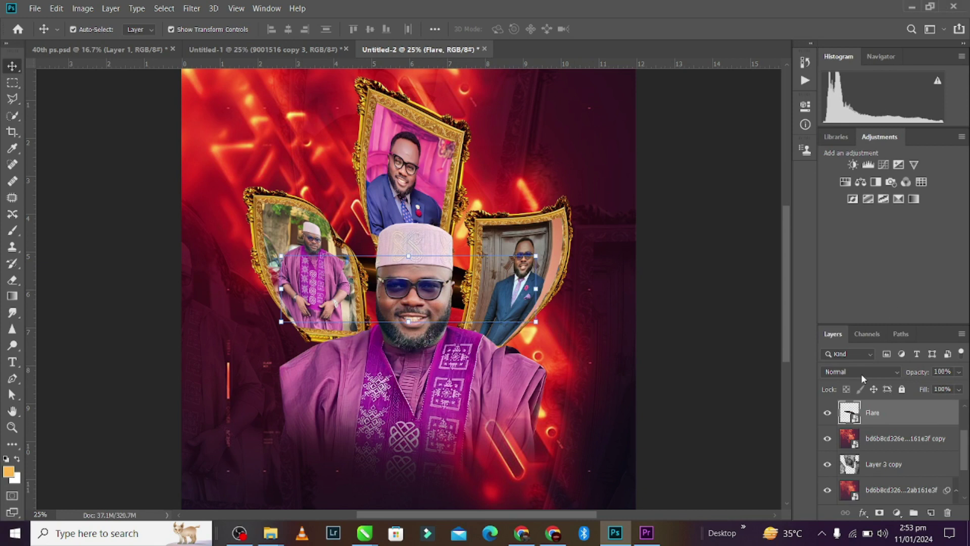
key("ctrl+]")
key("ctrl+]")
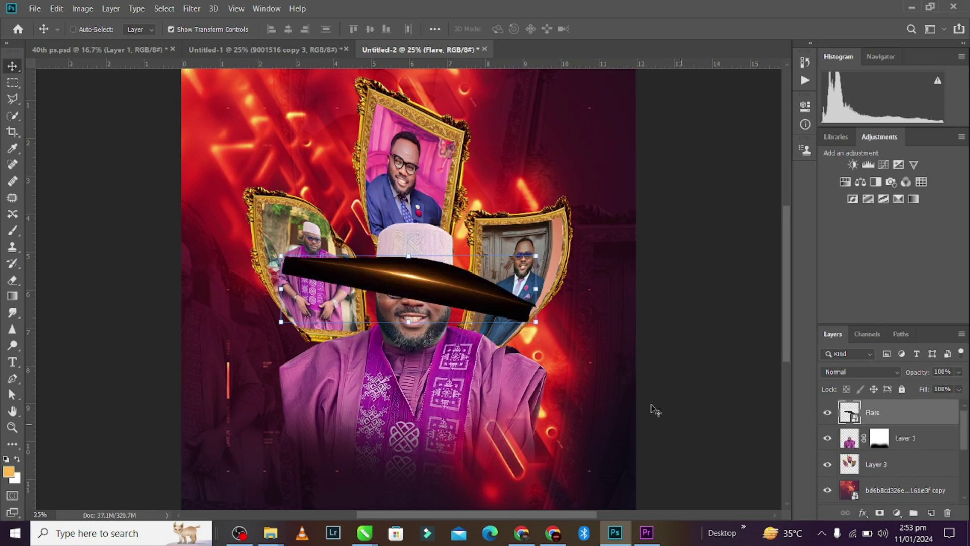
Step: Set the flare to Screen blending, then rotate and position it along the upper edge of the top picture frame
left_click_drag(458, 296, 453, 124)
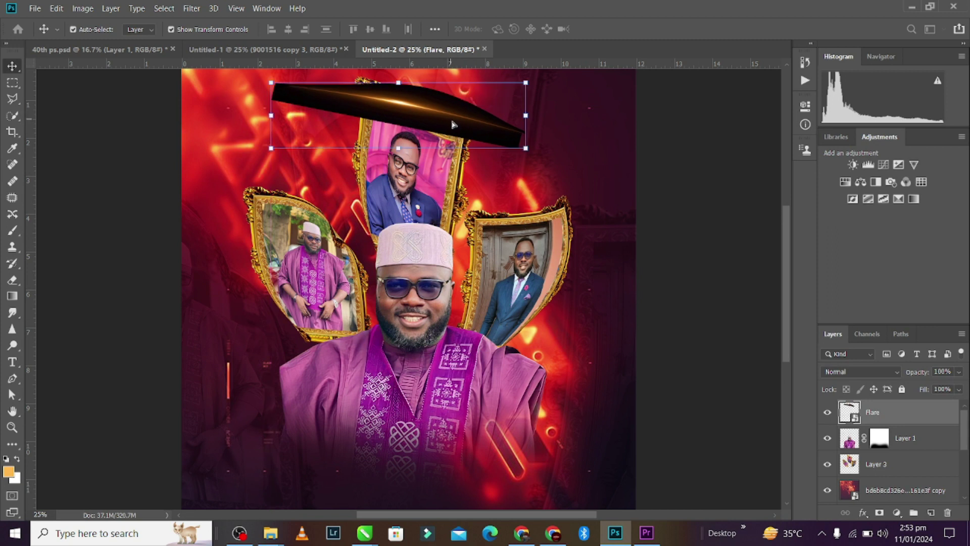
left_click(888, 372)
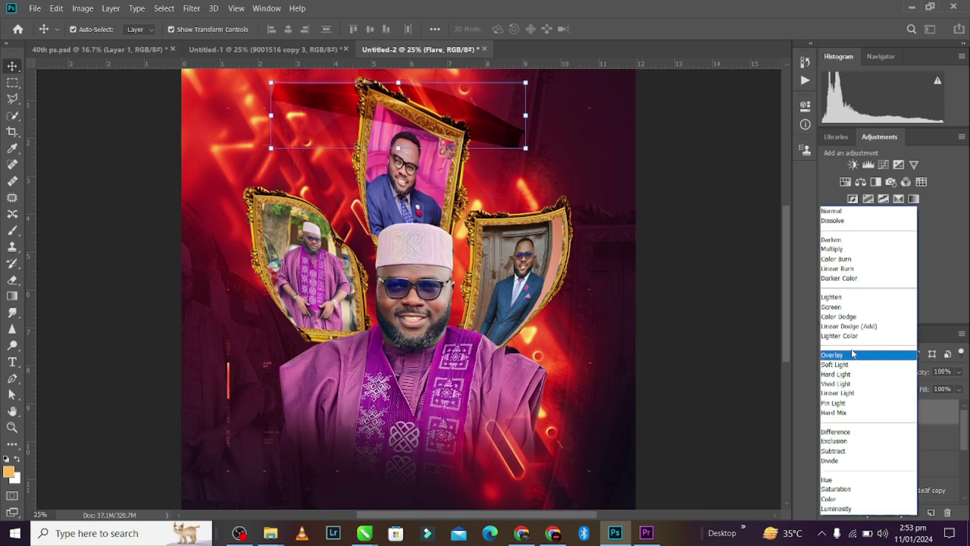
left_click(841, 310)
left_click_drag(411, 108, 431, 107)
key("ctrl+t")
left_click_drag(555, 187, 533, 187)
left_click_drag(552, 295, 517, 320)
left_click_drag(425, 115, 441, 122)
left_click(481, 29)
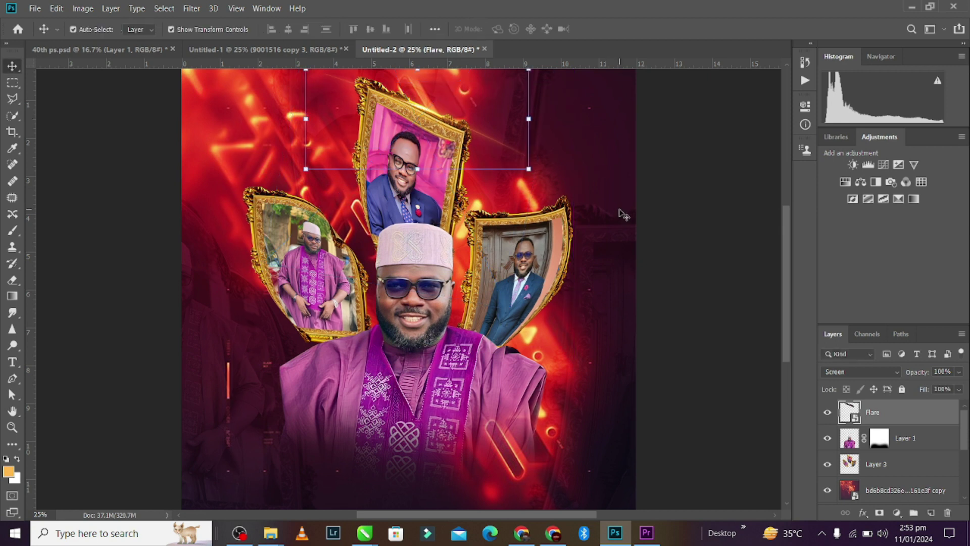
Step: Add two duplicates of the flare, aligning one with the left frame's top edge and rotating the other onto the right frame's
key("ctrl+j")
left_click_drag(444, 103, 322, 207)
key("ctrl")
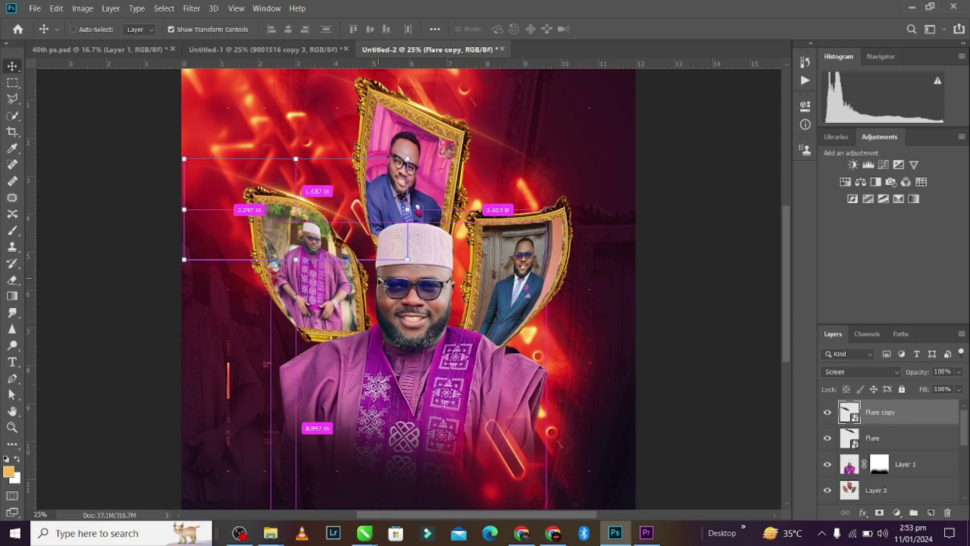
left_click_drag(304, 203, 535, 212)
mouse_move(643, 283)
left_mouse_down()
mouse_move(646, 217)
mouse_move(636, 408)
mouse_move(670, 345)
mouse_move(677, 288)
mouse_move(680, 323)
mouse_move(626, 284)
left_mouse_up()
left_click_drag(560, 214, 566, 223)
left_click(483, 29)
Step: Place the gold 40 Birthday badge from the Birthday folder, scale it to about 83% and move it below the left frame
mouse_move(270, 533)
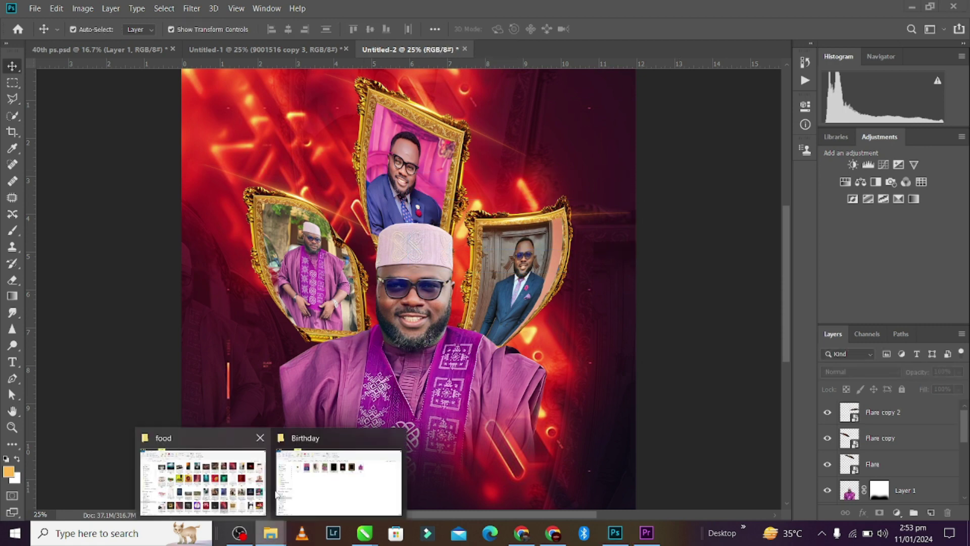
left_click(276, 494)
left_click(184, 149)
left_click_drag(169, 157, 319, 367)
left_click_drag(406, 98, 397, 288)
left_click_drag(424, 392, 327, 452)
left_click_drag(317, 349, 328, 225)
left_click_drag(350, 381, 355, 493)
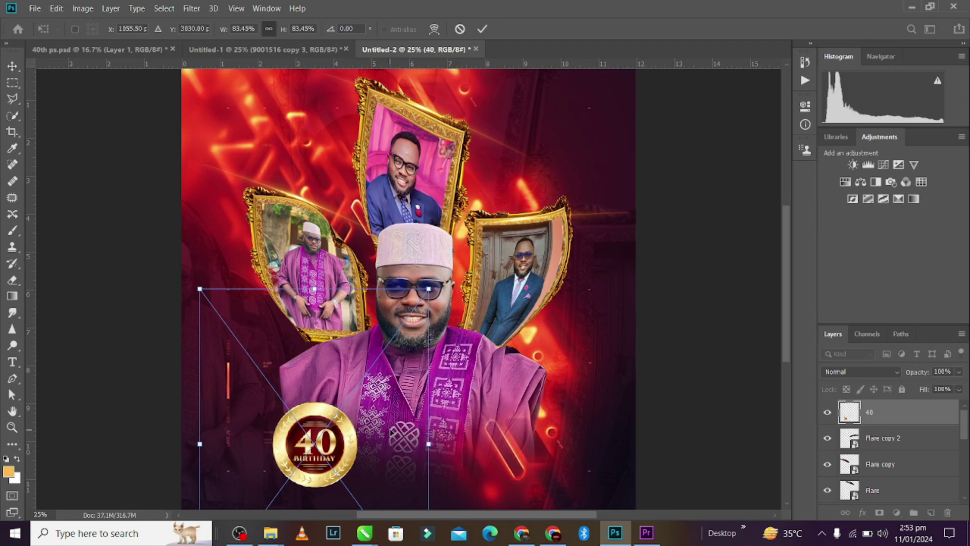
Step: Enlarge the 40 Birthday badge and position it over the lower left part of the portrait's robe
key("ctrl+plus")
key("ctrl+minus")
key("ctrl+minus")
key("Return")
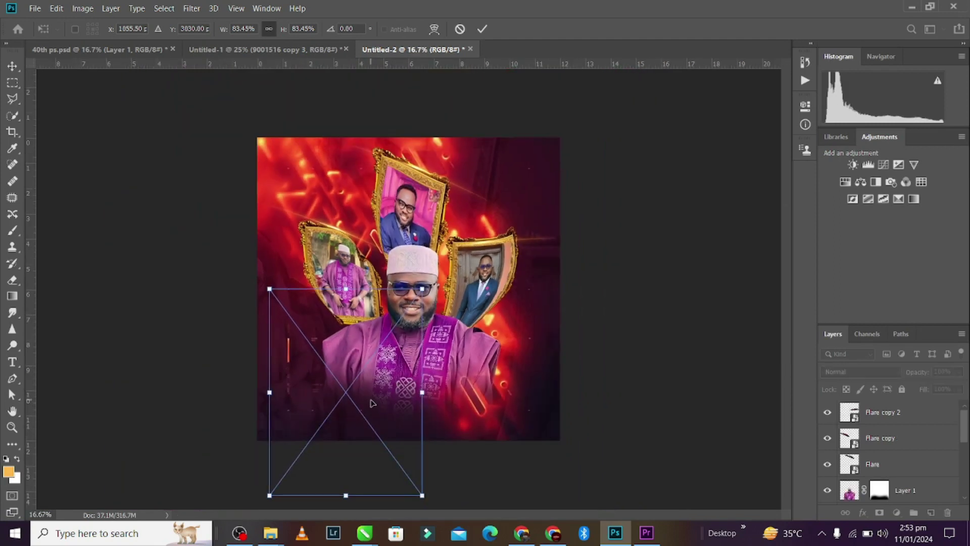
scroll(372, 402, "up", 1)
left_click_drag(314, 296, 315, 222)
left_click_drag(319, 383, 310, 411)
left_click(481, 29)
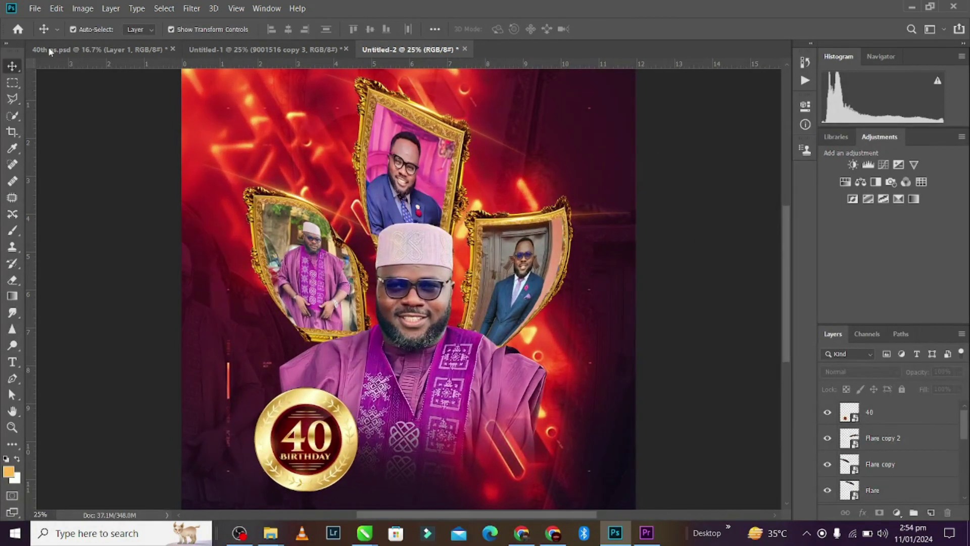
Step: Switch to the 40th ps.psd reference document and hide its Levels 1 adjustment layer
left_click(66, 50)
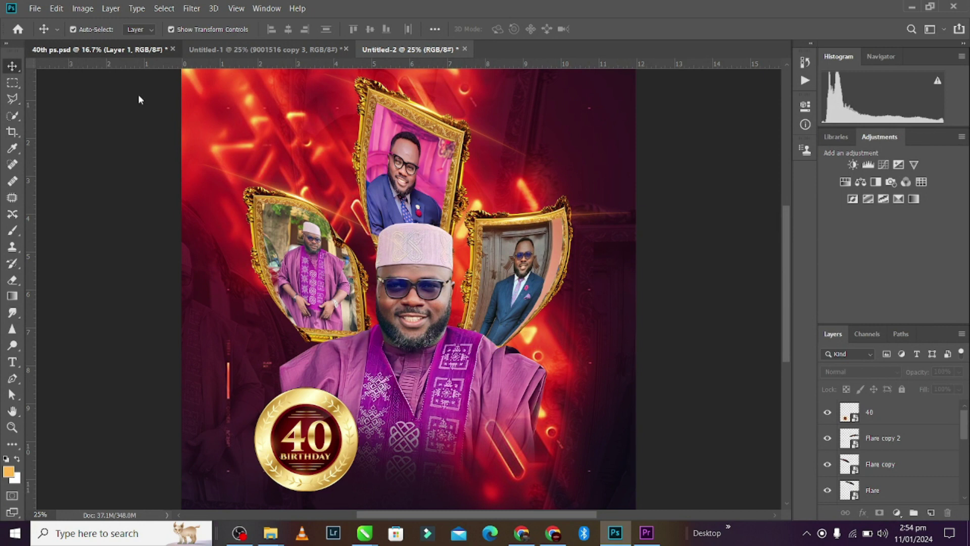
left_click(279, 221)
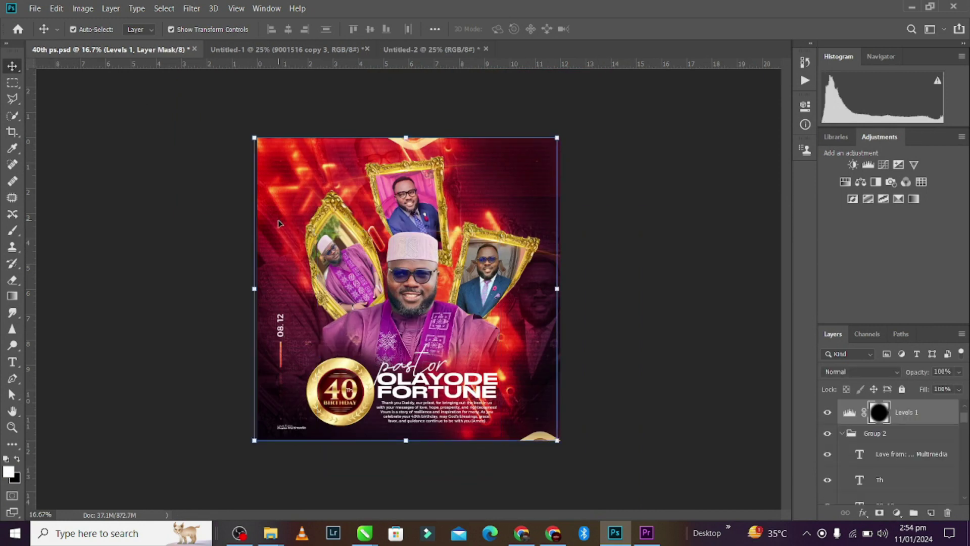
left_click(828, 412)
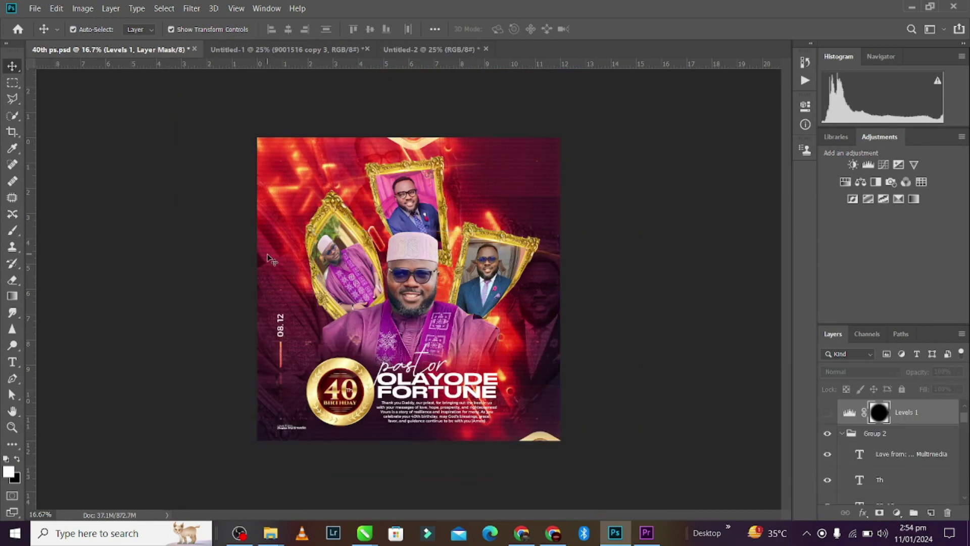
Step: Try removing and shifting background layers in the reference flyer to inspect its backdrop, and undo those changes
left_click(269, 258)
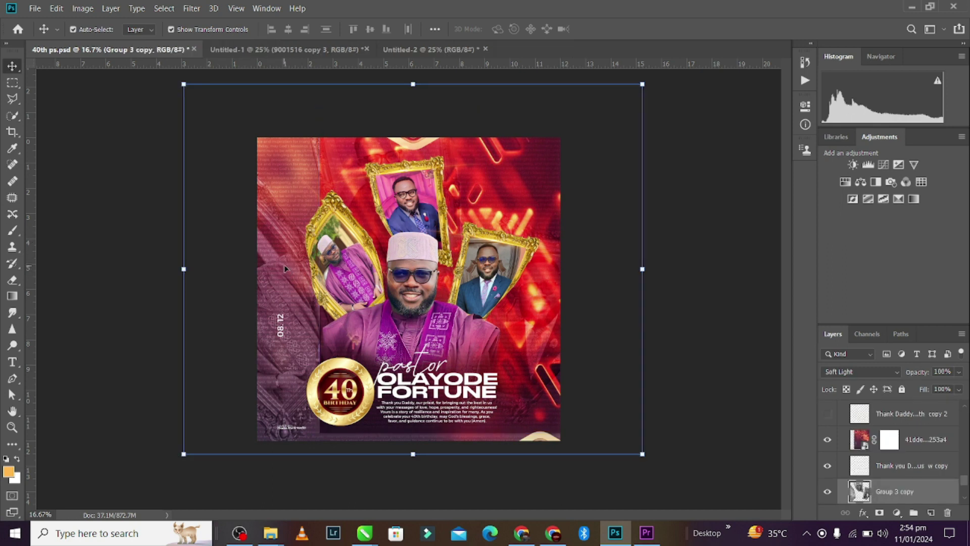
left_click(285, 151)
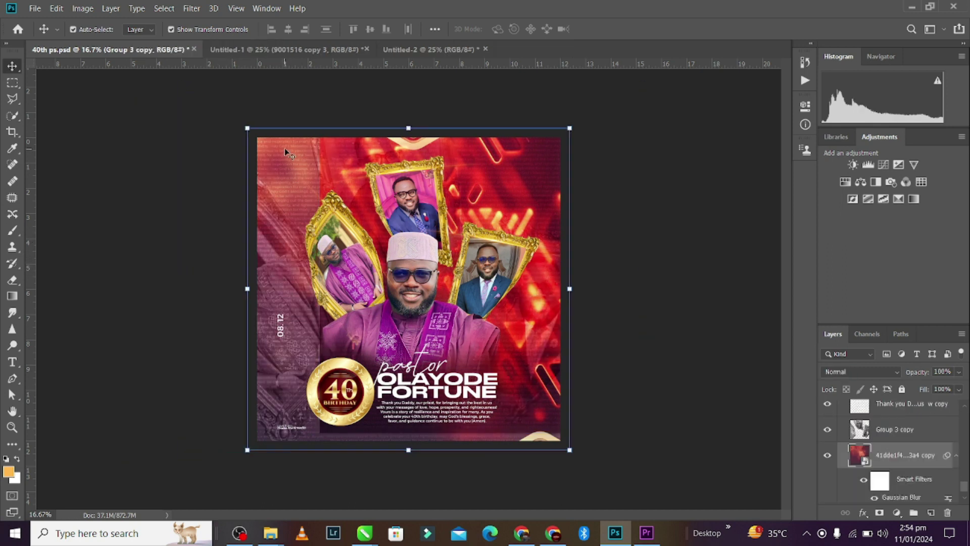
left_click_drag(283, 144, 310, 161)
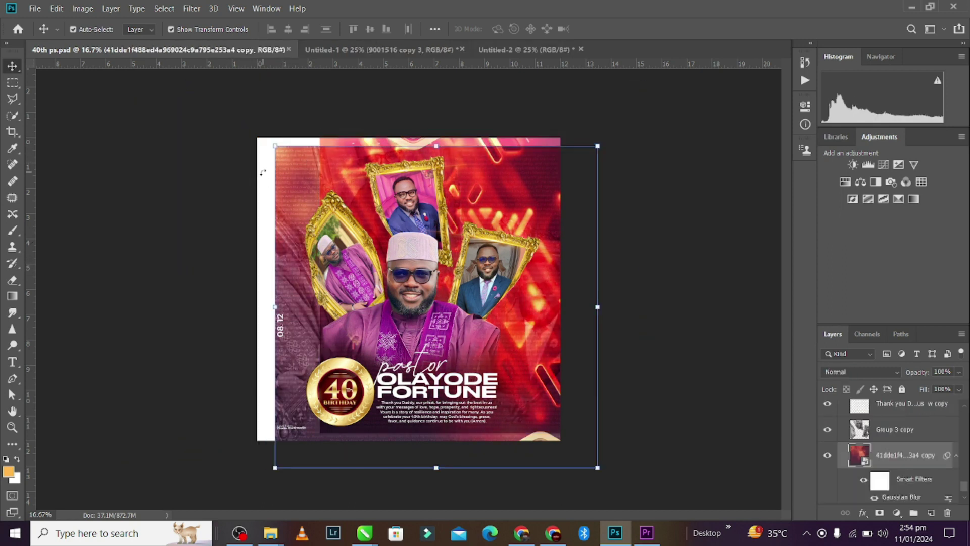
left_click(262, 173)
left_click(521, 218)
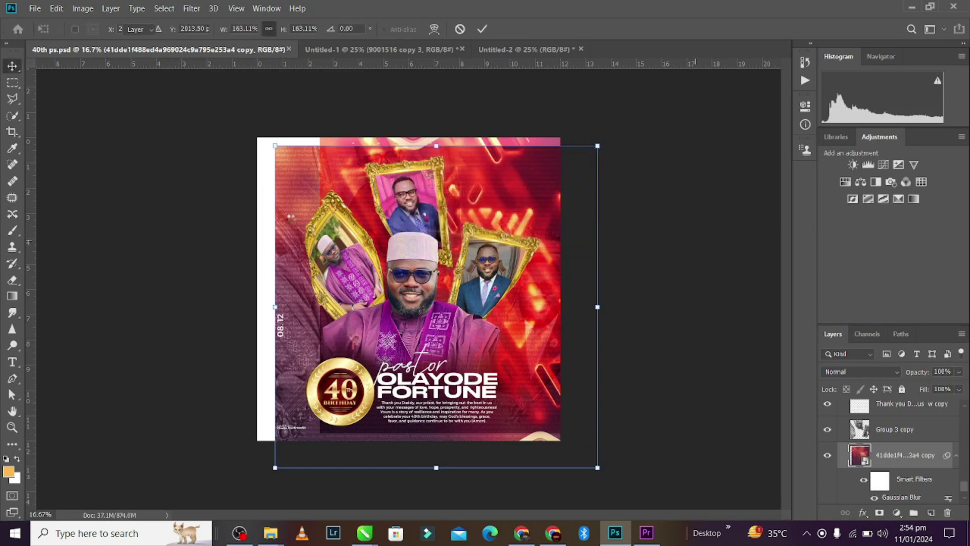
key("Return")
left_click_drag(264, 160, 290, 196)
left_click_drag(277, 187, 232, 195)
key("ctrl+z")
key("ctrl+z")
key("ctrl+z")
key("ctrl+z")
key("ctrl+z")
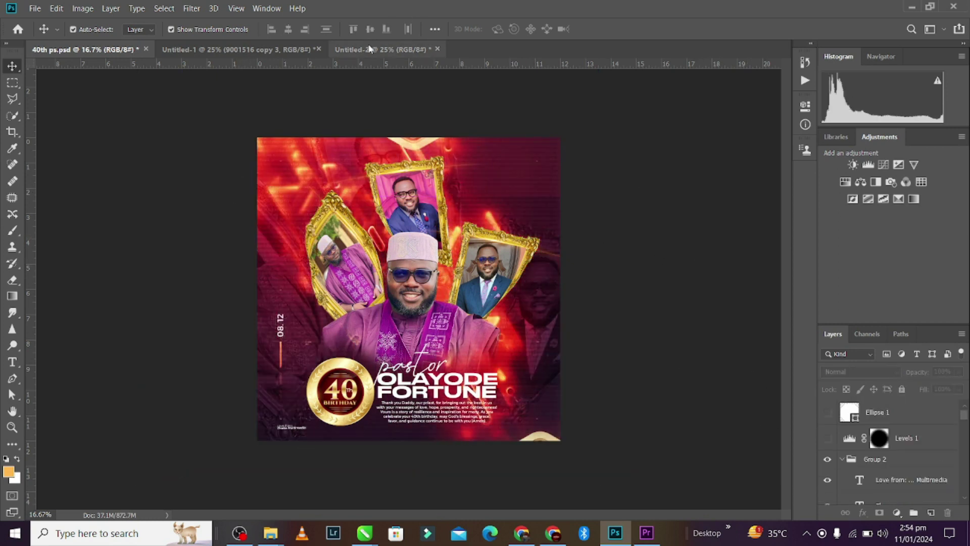
Step: Copy the masked gold 80 Years Birthday badge from Untitled-1 into the lower right area of the Untitled-2 flyer
left_click(365, 48)
left_click(255, 49)
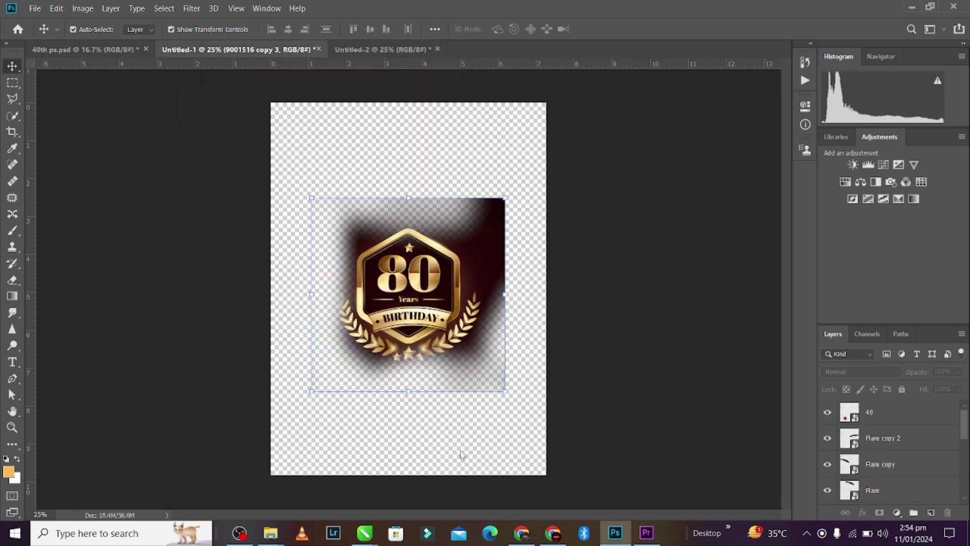
left_click_drag(449, 286, 430, 449)
left_click_drag(429, 402, 550, 488)
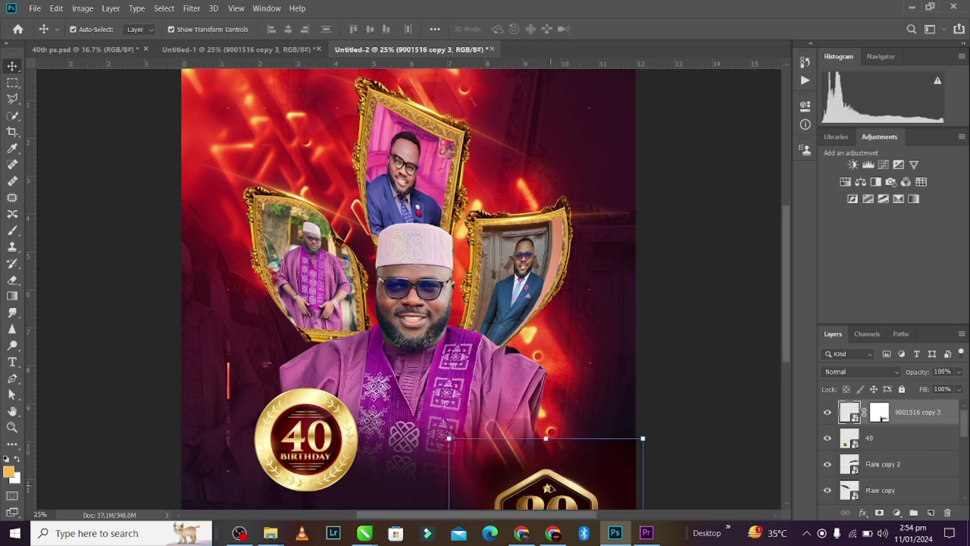
key("ctrl+minus")
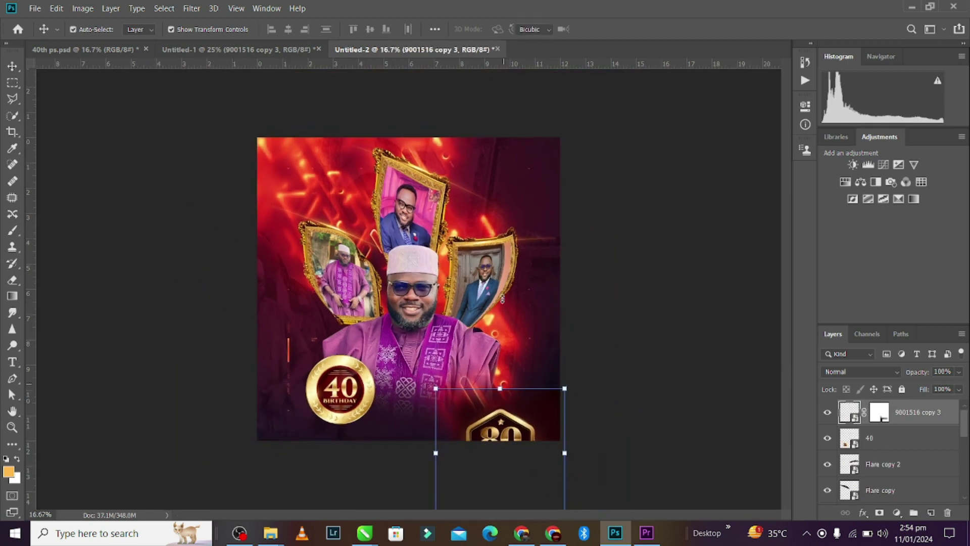
Step: Scale the 80 badge to about 178%, move it down until only its gold tip overlaps the flyer's bottom edge, and blend it with Screen
left_click_drag(500, 388, 500, 284)
left_click_drag(532, 380, 531, 486)
left_click(865, 371)
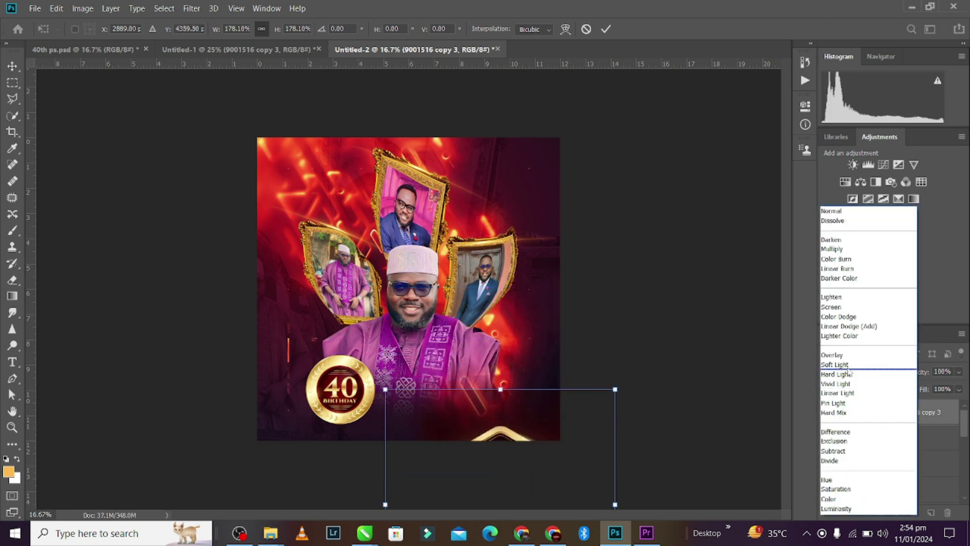
left_click(840, 304)
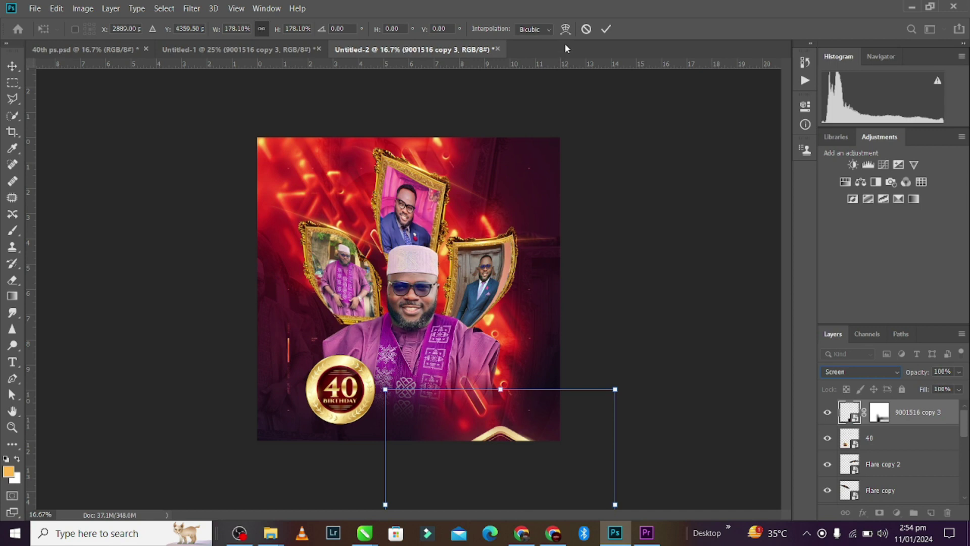
key("Return")
Step: Duplicate the 80 badge to the flyer's top edge, flip the copy vertically and move it up until only its gold tip overlaps the canvas
left_click_drag(521, 438, 407, 72)
key("ctrl+j")
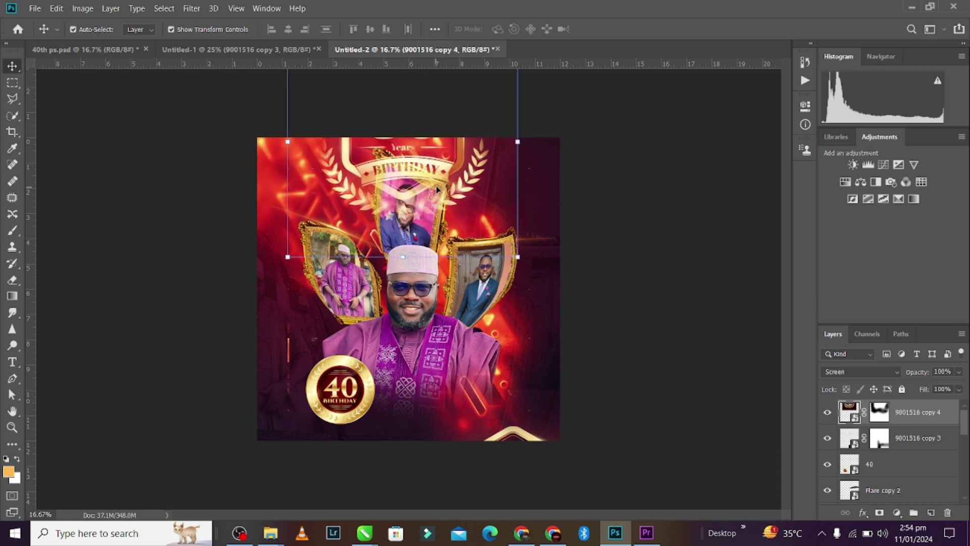
key("ctrl+t")
right_click(449, 180)
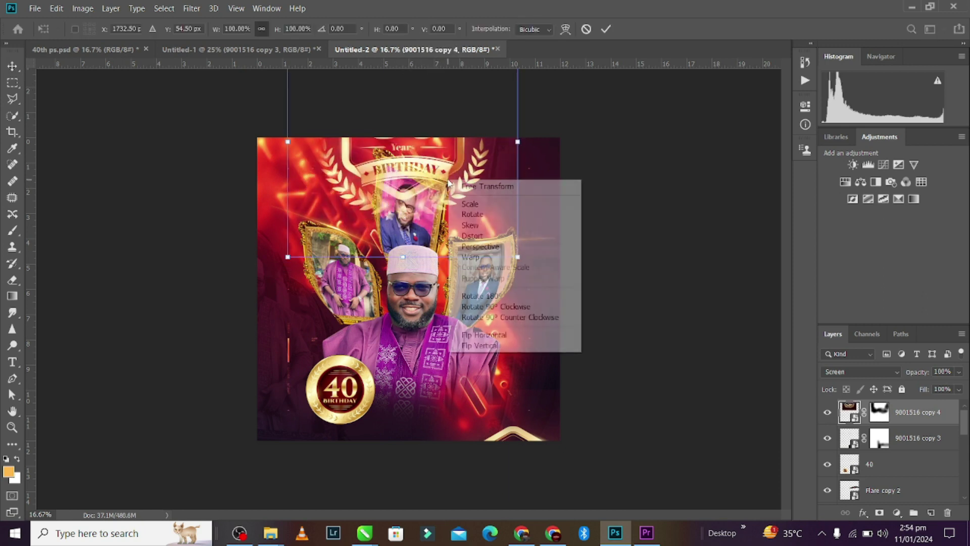
left_click(489, 345)
left_click_drag(458, 192, 460, 130)
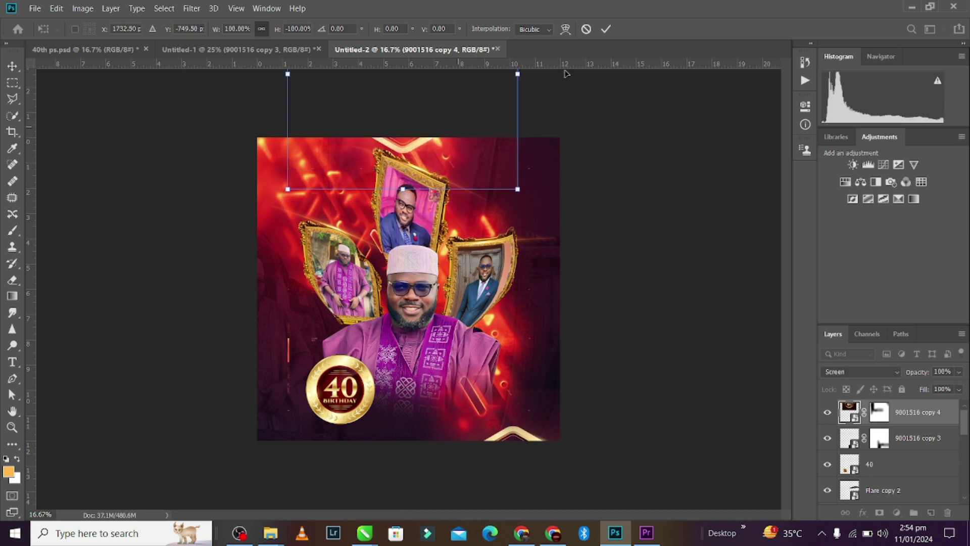
left_click(604, 31)
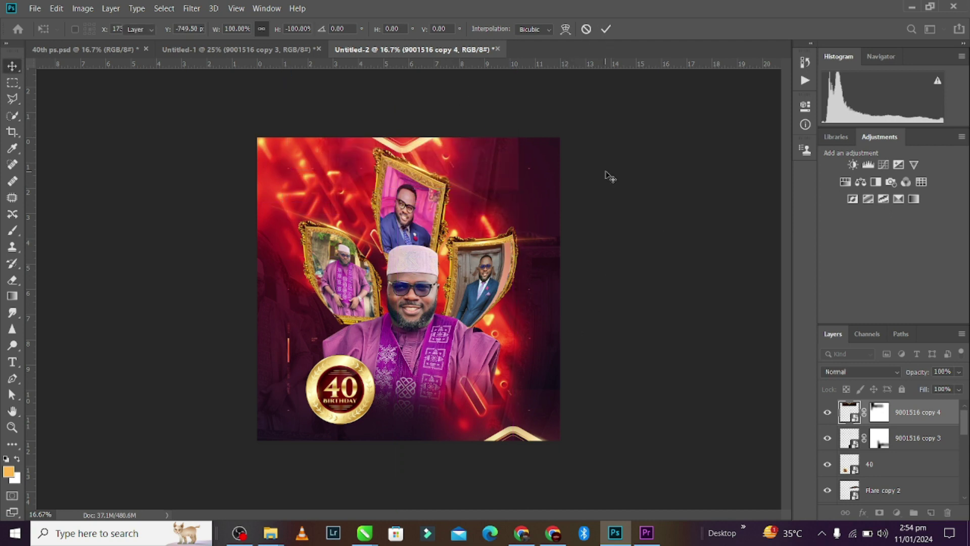
Step: Select the framed photos layer and the three flare layers together and move them down about 0.24 in
left_click(447, 229)
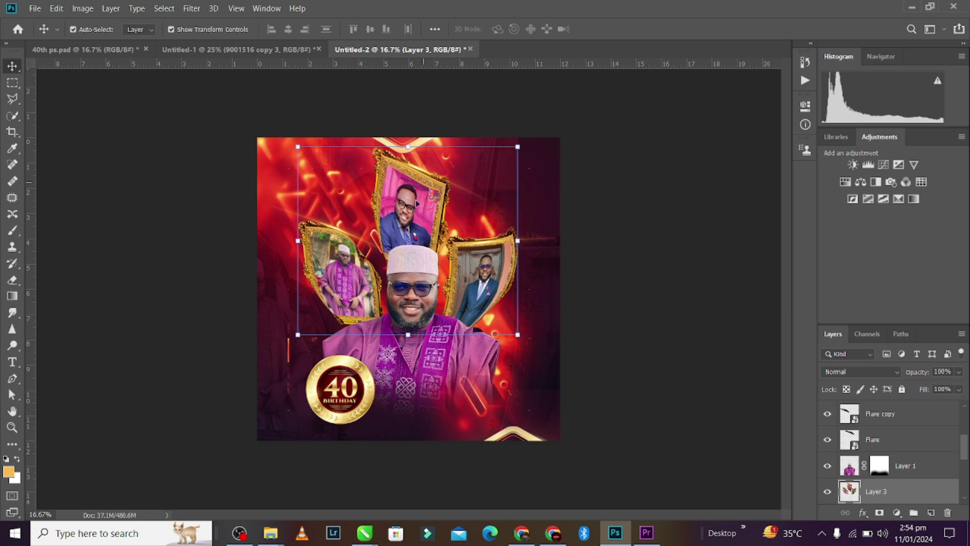
left_click(876, 419)
left_click(873, 439, "shift")
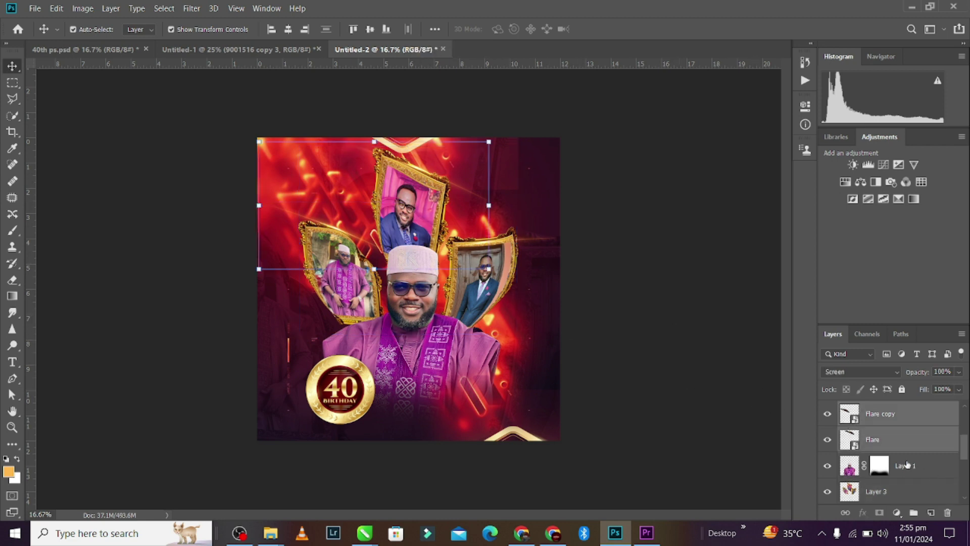
scroll(899, 449, "up", 3)
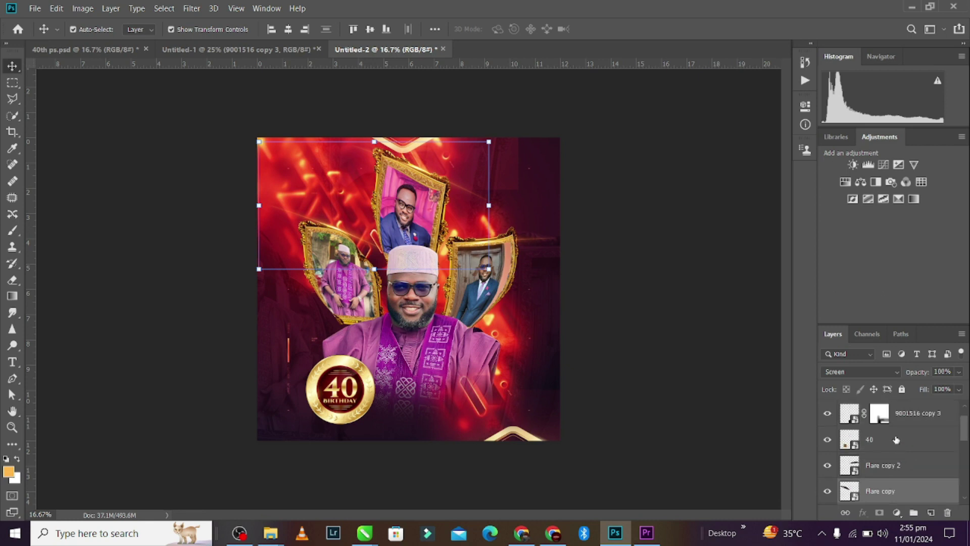
left_click(890, 467, "ctrl")
scroll(890, 468, "down", 2)
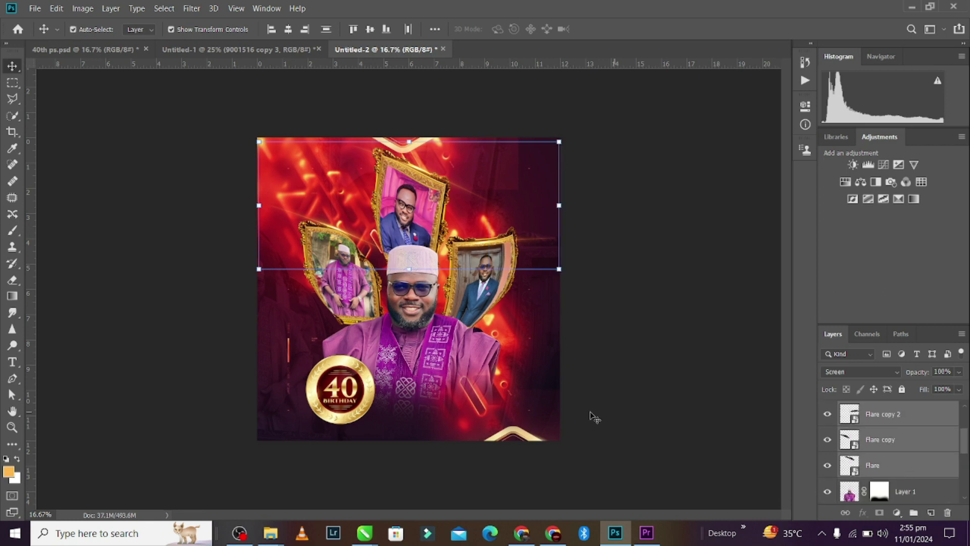
scroll(930, 486, "down", 2)
left_click(898, 465, "ctrl")
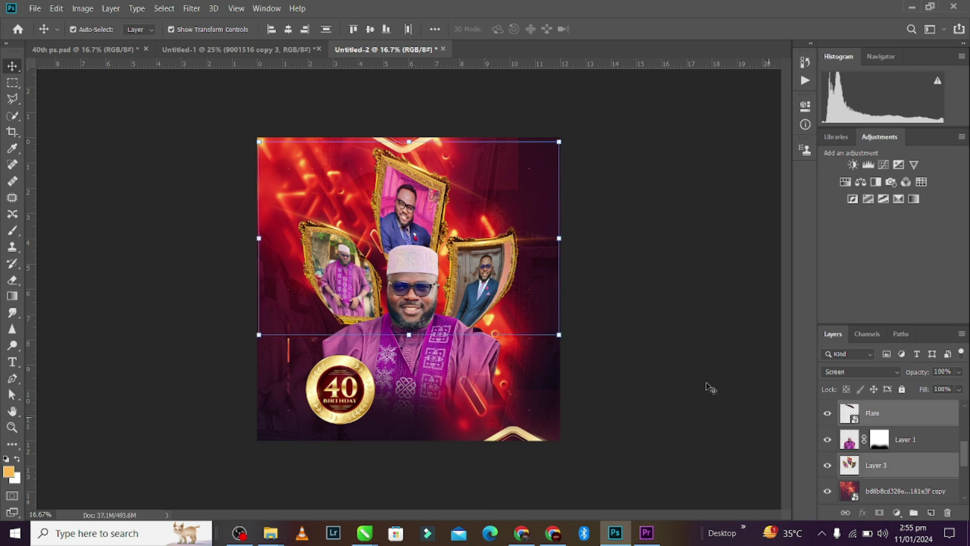
key("ctrl+t")
left_click_drag(476, 242, 476, 248)
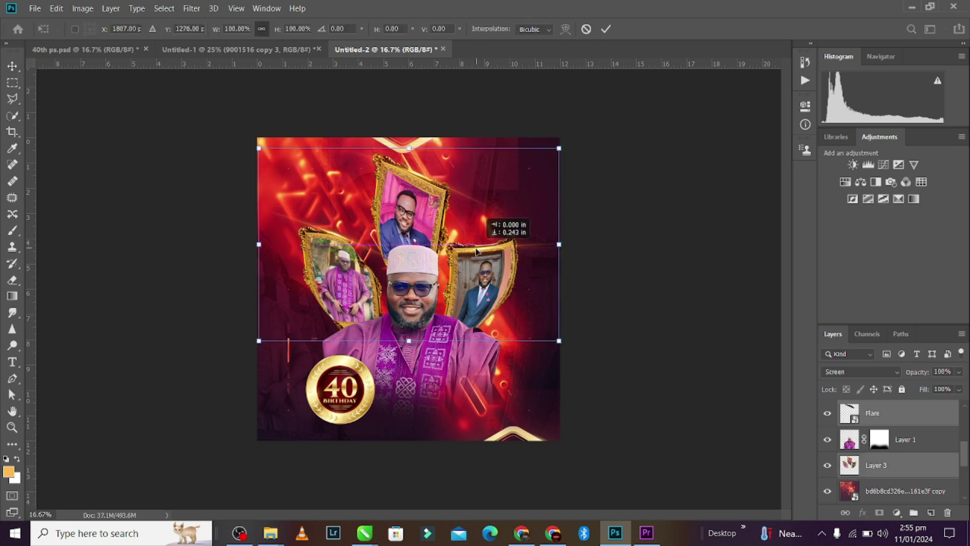
left_click(586, 28)
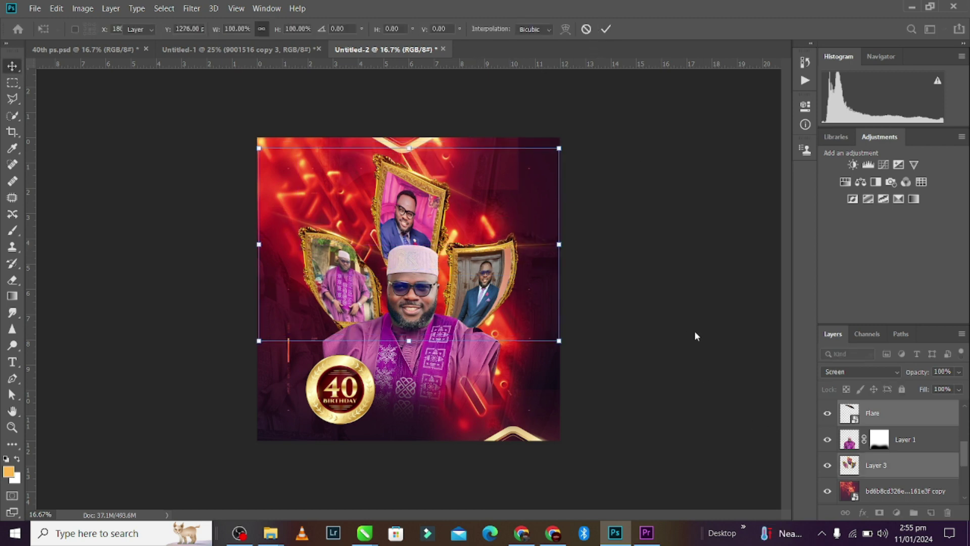
key("ctrl+plus")
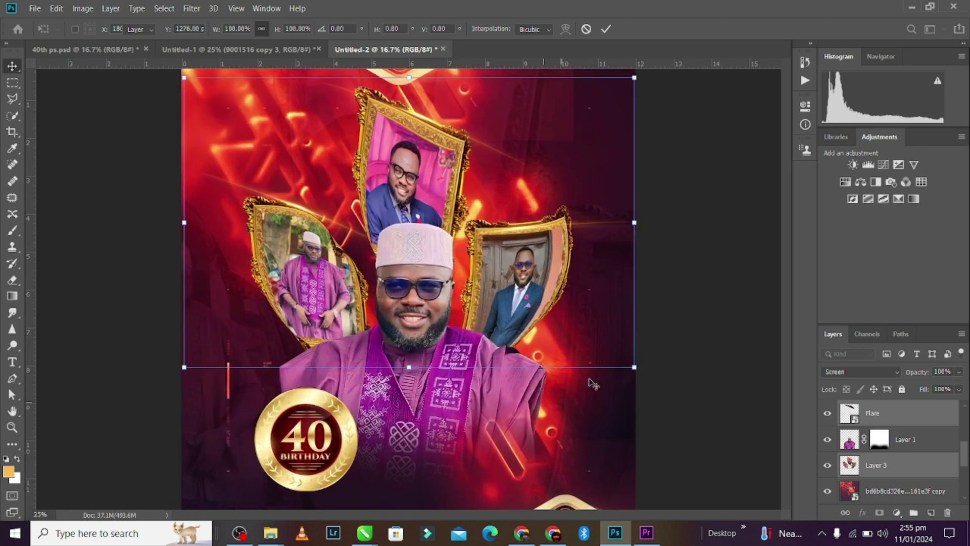
left_click(688, 286)
Step: Add a text layer in white Stretch Pro Regular 12 pt beside the 40 Birthday badge, leaving it blank and deselected
left_click(12, 362)
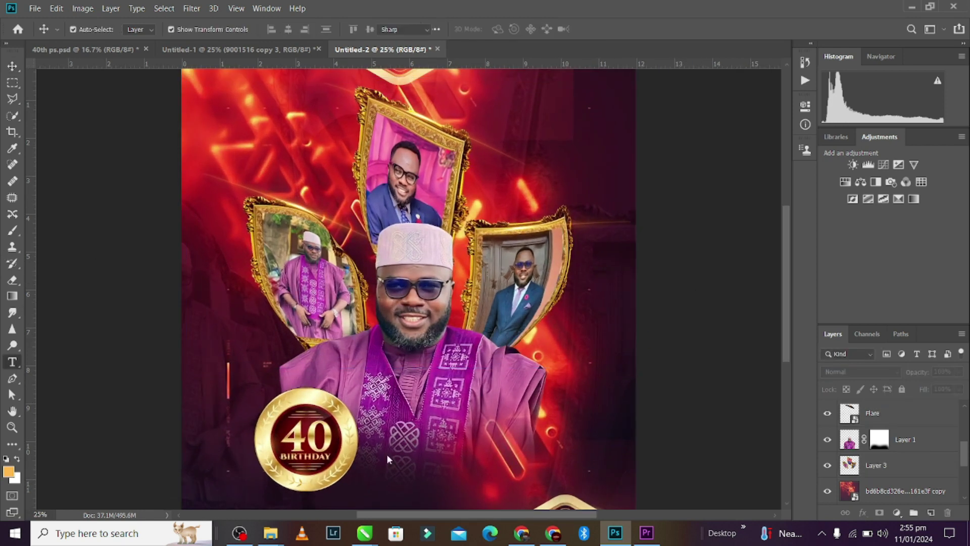
left_click(372, 435)
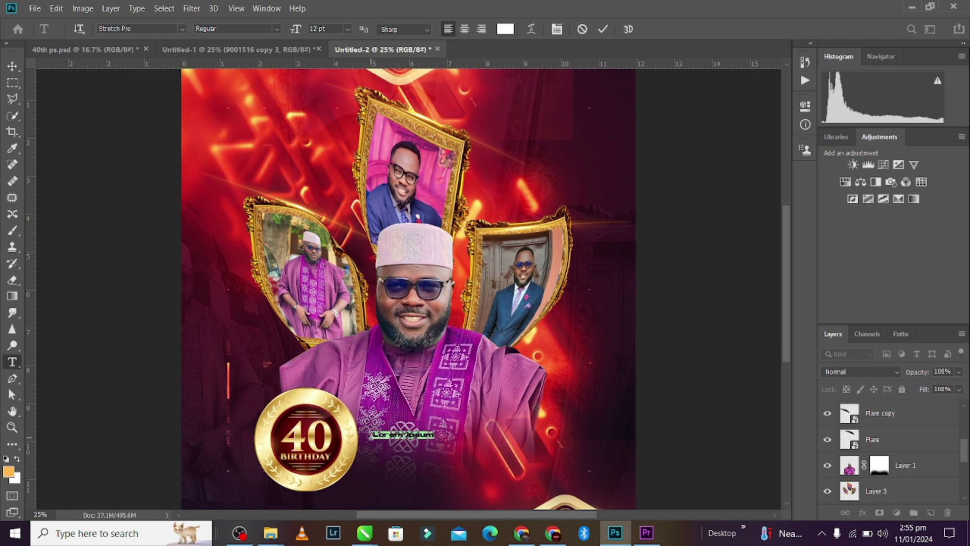
left_click(371, 435)
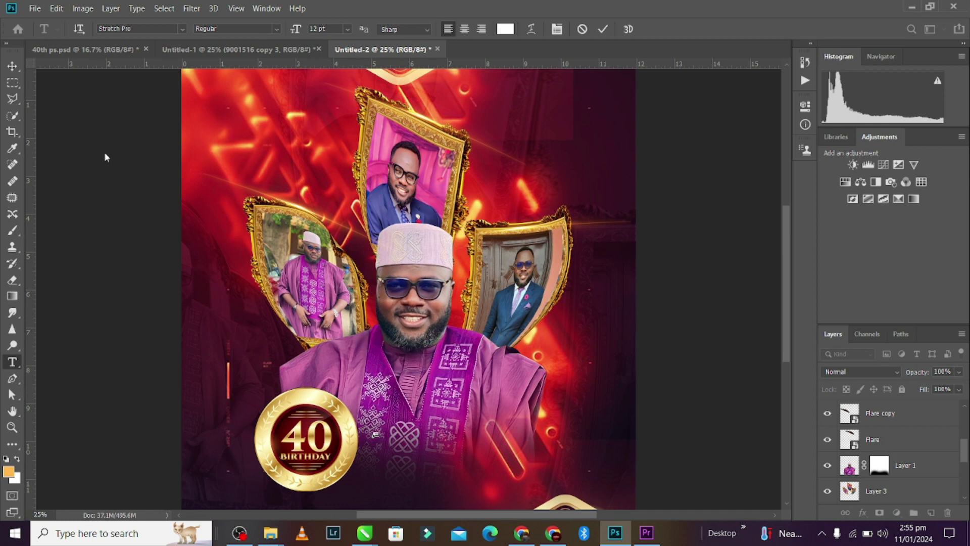
left_click(13, 68)
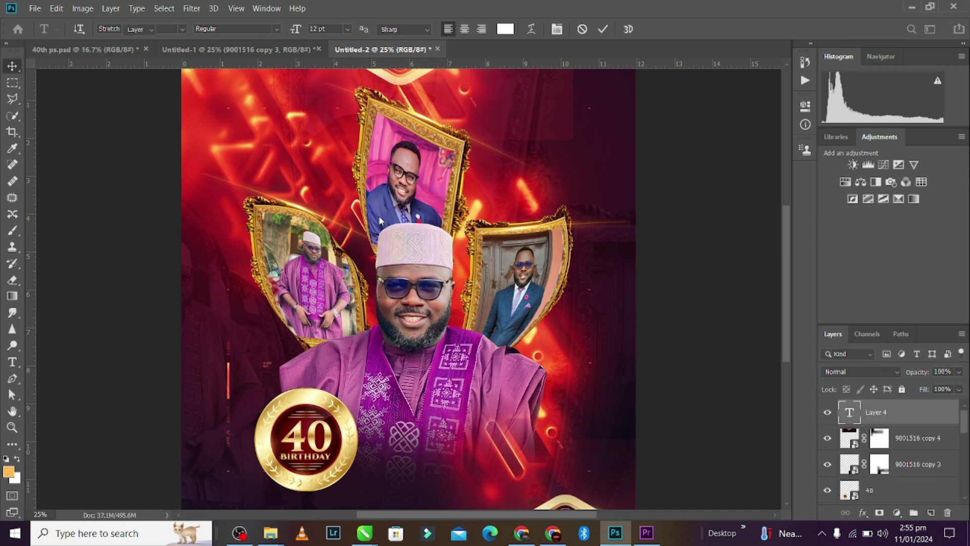
key("ctrl+minus")
left_click(920, 407, "ctrl")
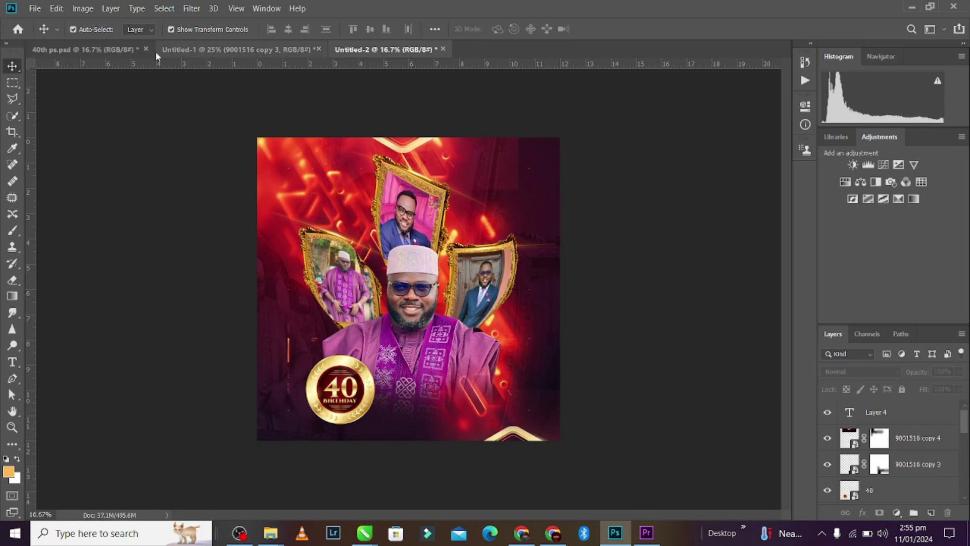
Step: Make a circular selection about 11 inches across around the portrait and frames, and invert it to cover the canvas edges
right_click(14, 85)
left_click(46, 93)
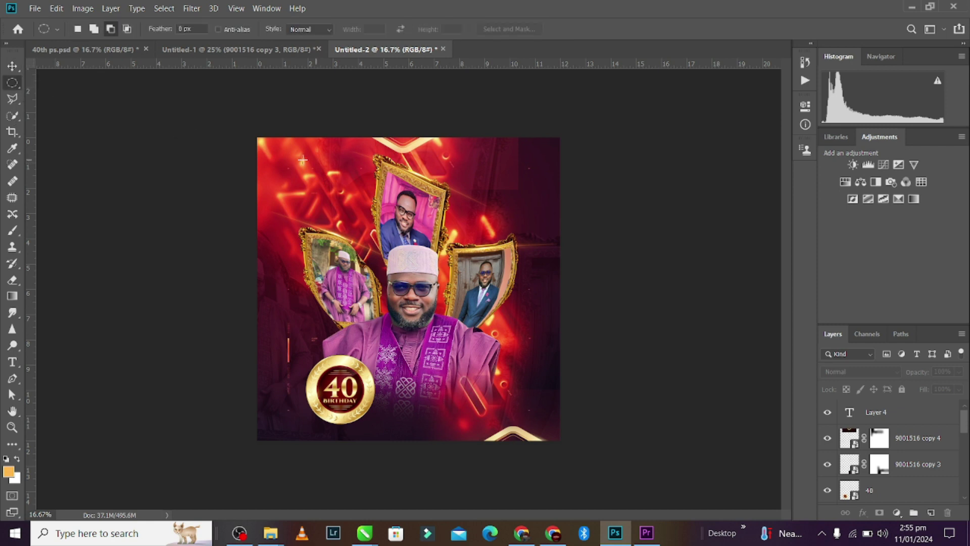
left_click_drag(269, 151, 550, 442)
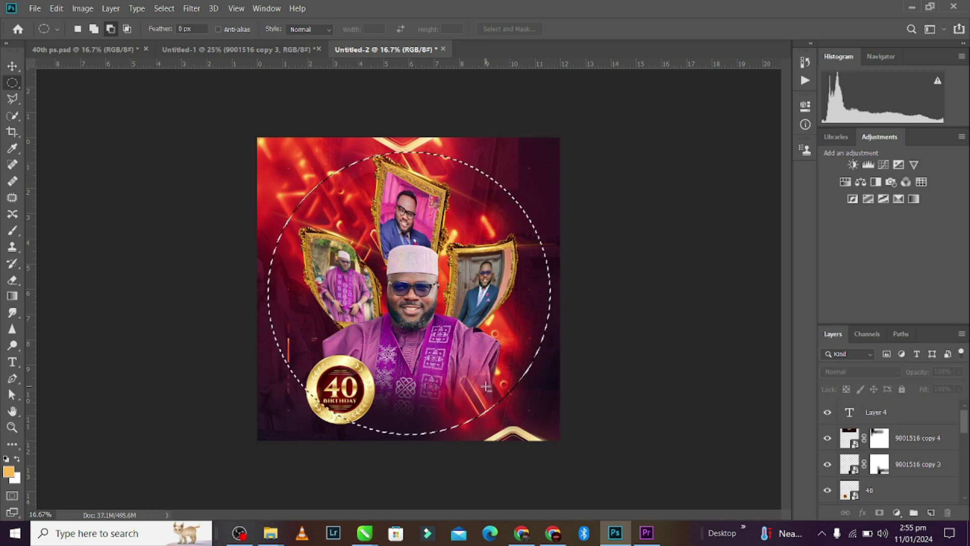
left_click(12, 66)
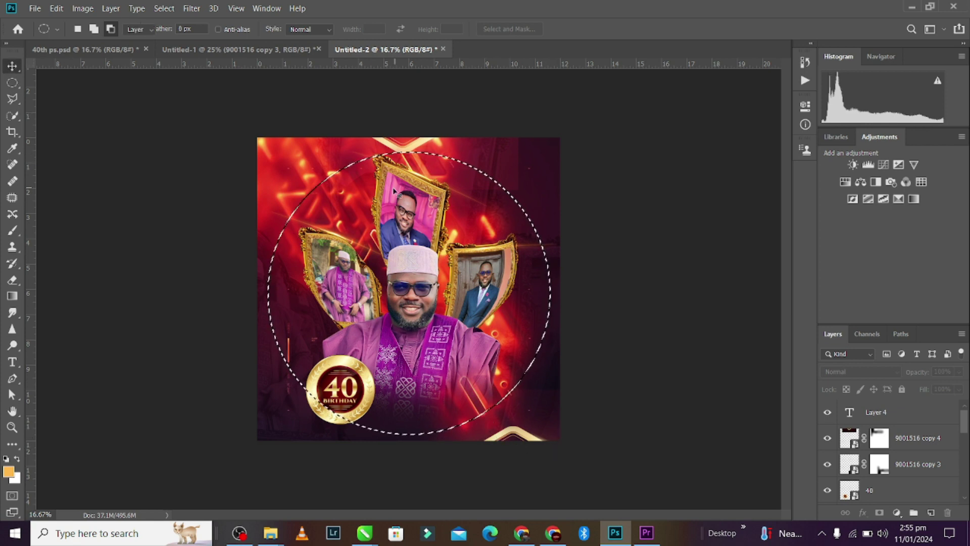
left_click(393, 187)
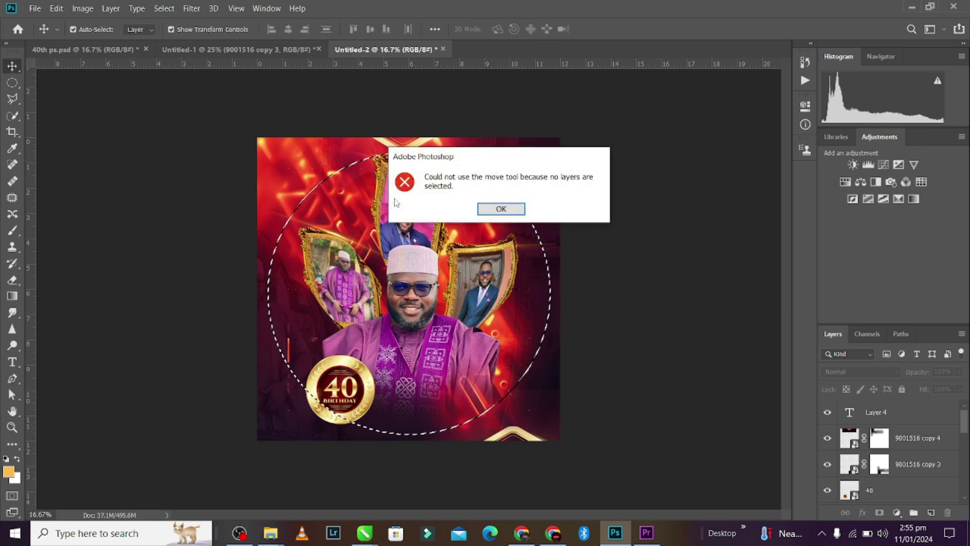
left_click(500, 209)
left_click(11, 83)
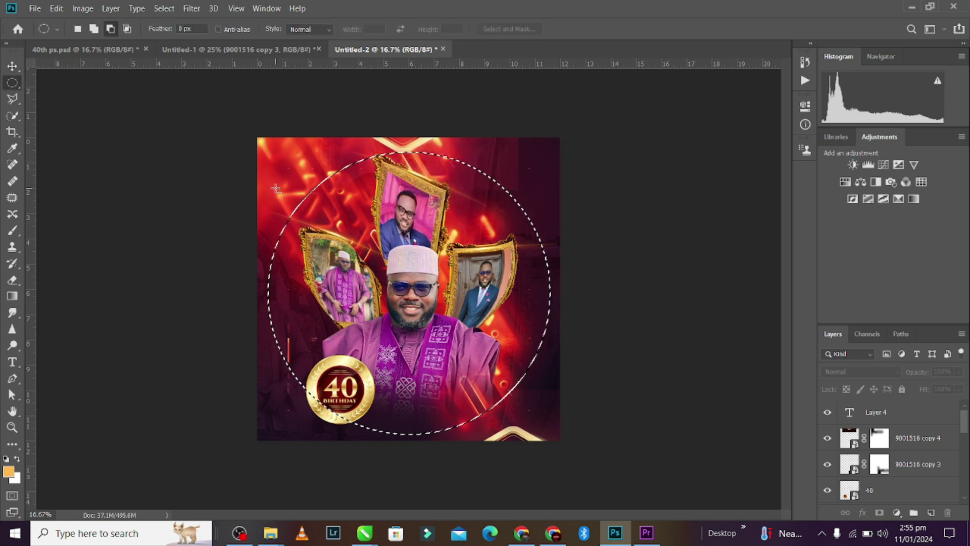
right_click(304, 193)
left_click(329, 209)
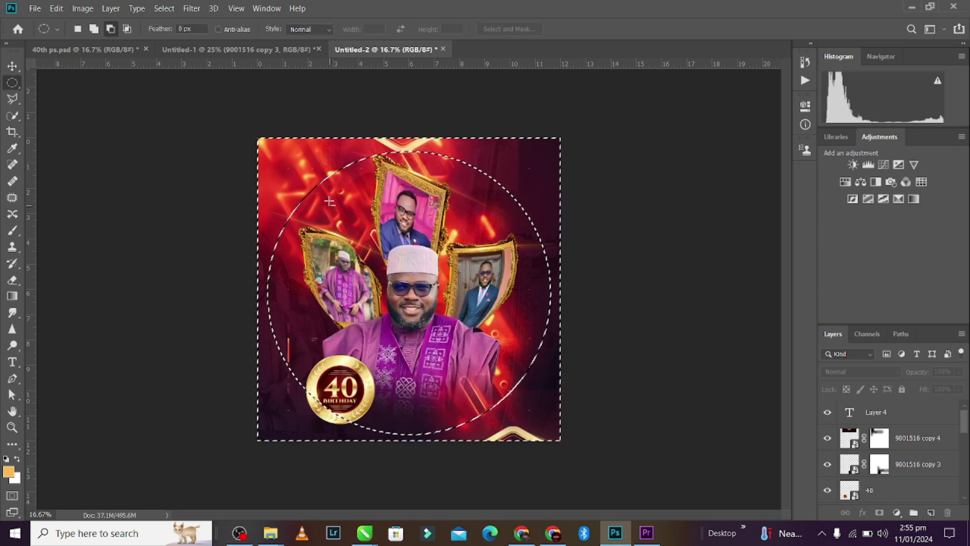
Step: Add a Levels adjustment over the selected edges with midtones at 0.71 and feather its mask to 189.5 px for a vignette
left_click(863, 166)
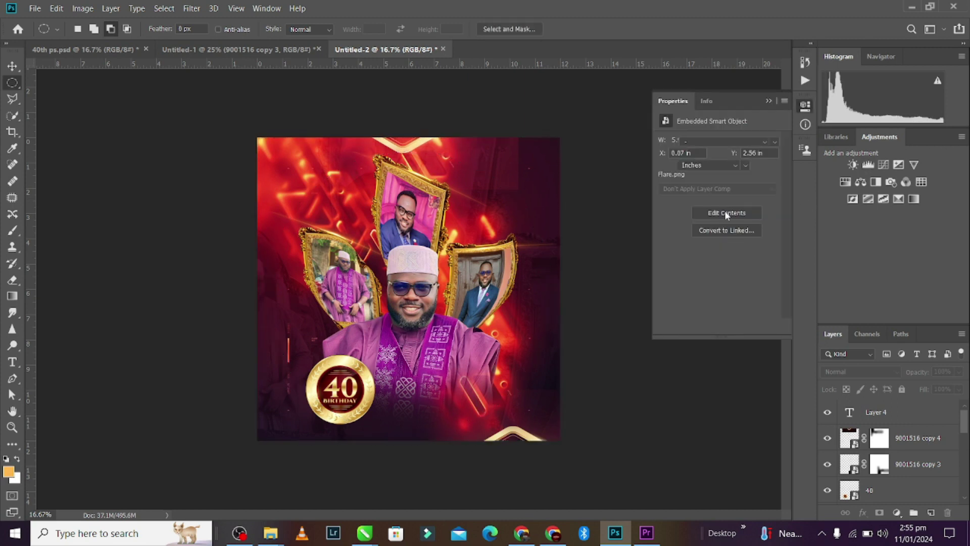
left_click(868, 165)
left_click_drag(726, 233, 737, 235)
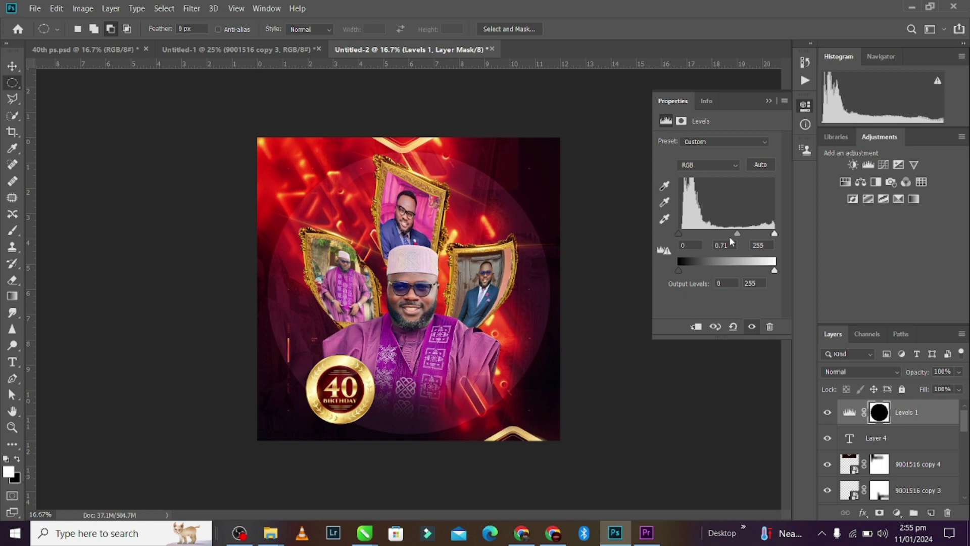
left_click(680, 121)
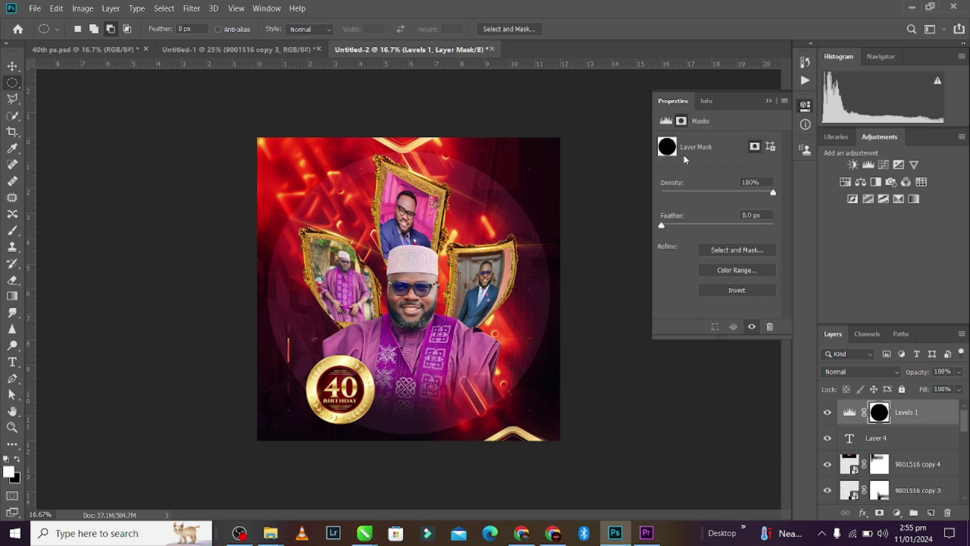
left_click_drag(667, 225, 729, 227)
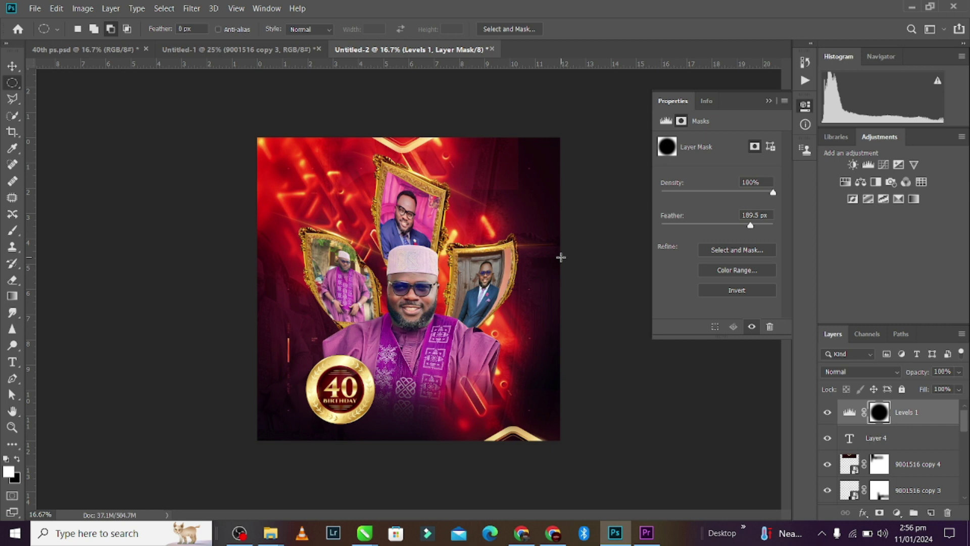
left_click(13, 65)
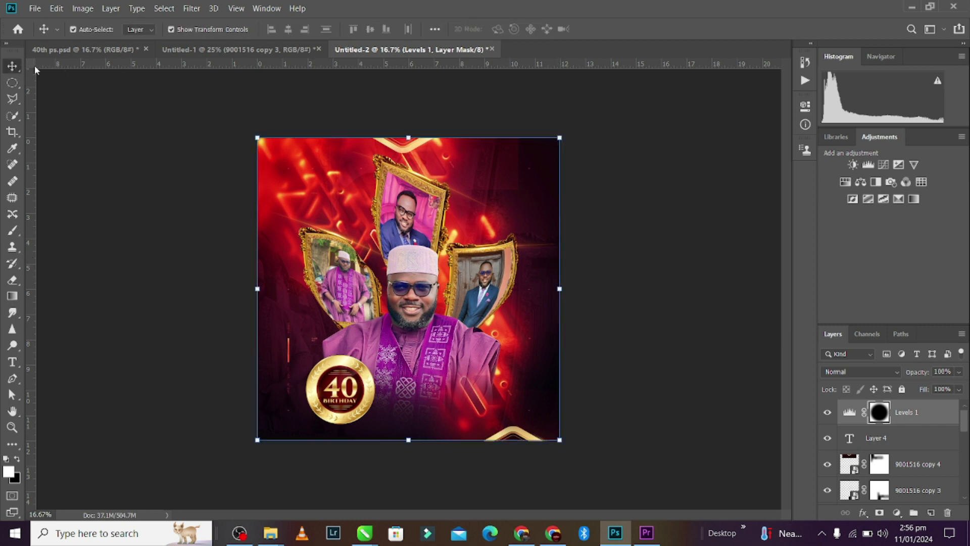
Step: Copy the "pastor", full-name and thank-you message text layers together from the 40th ps.psd reference into Untitled-2
left_click(83, 49)
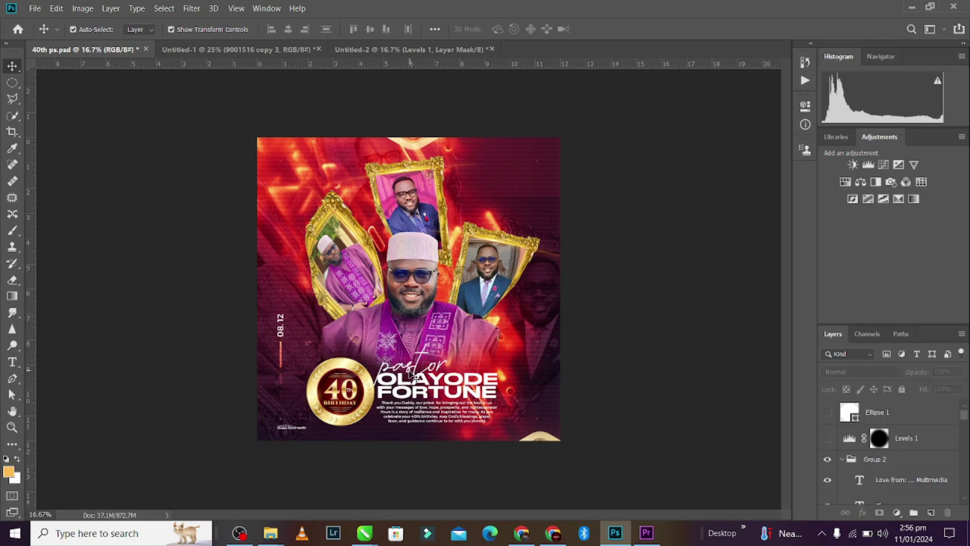
left_click(413, 373)
left_click(484, 389, "shift")
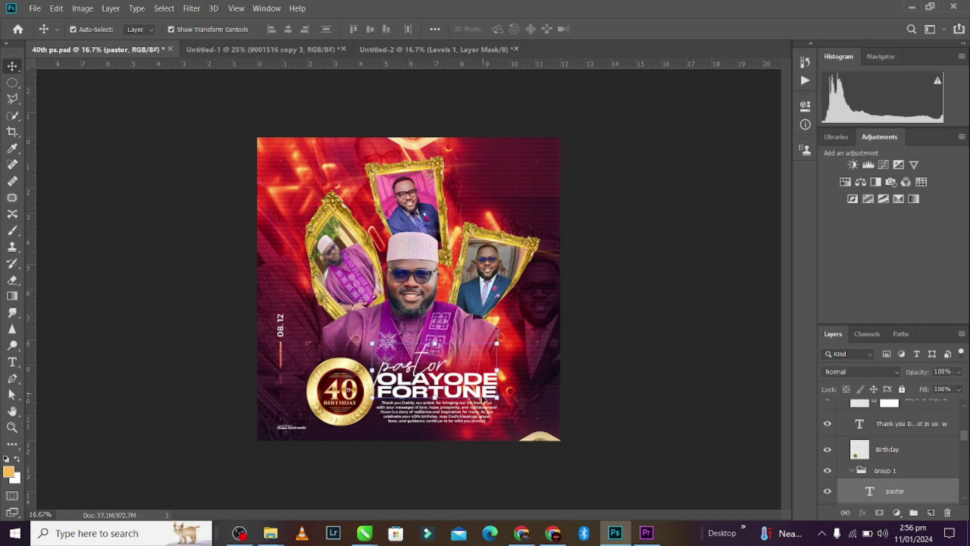
left_click(428, 420, "shift")
left_click_drag(369, 50, 447, 382)
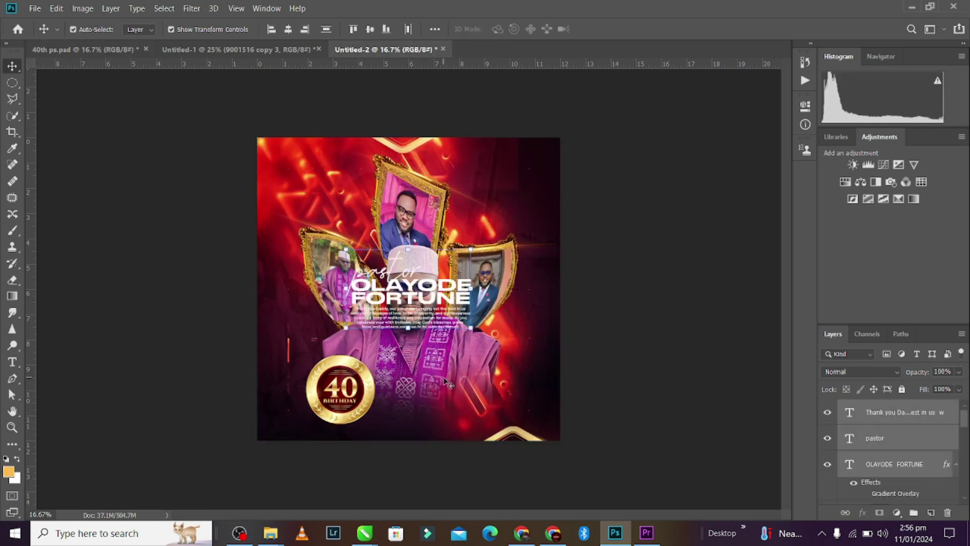
Step: Scale the three copied text layers to 88.33% and place them right beside the 40 Birthday badge at the flyer's bottom
left_click_drag(440, 303, 459, 404)
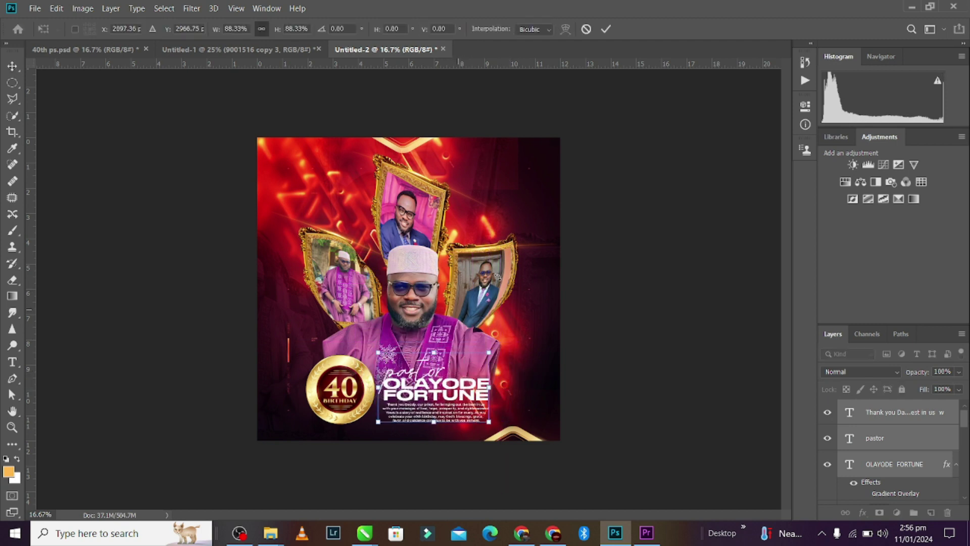
left_click_drag(468, 392, 467, 390)
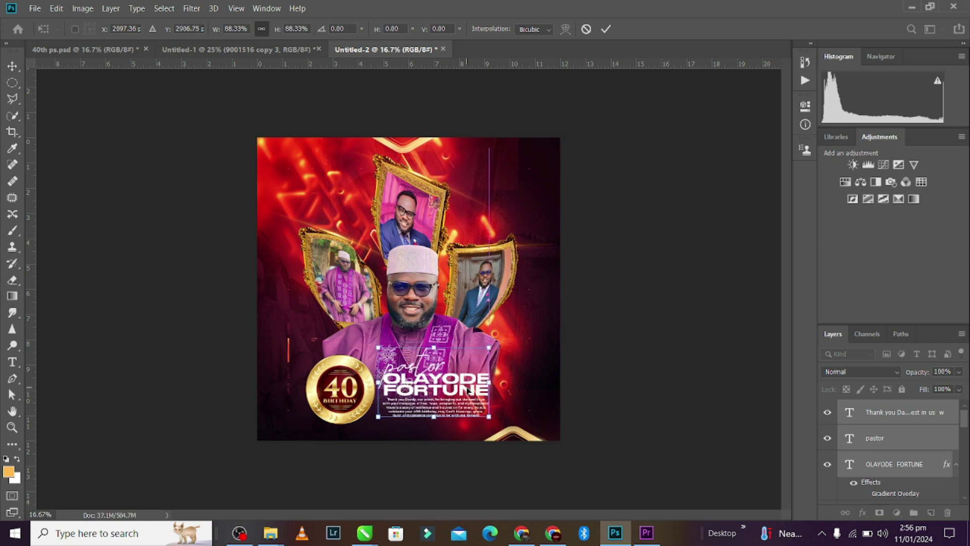
key("ctrl+plus")
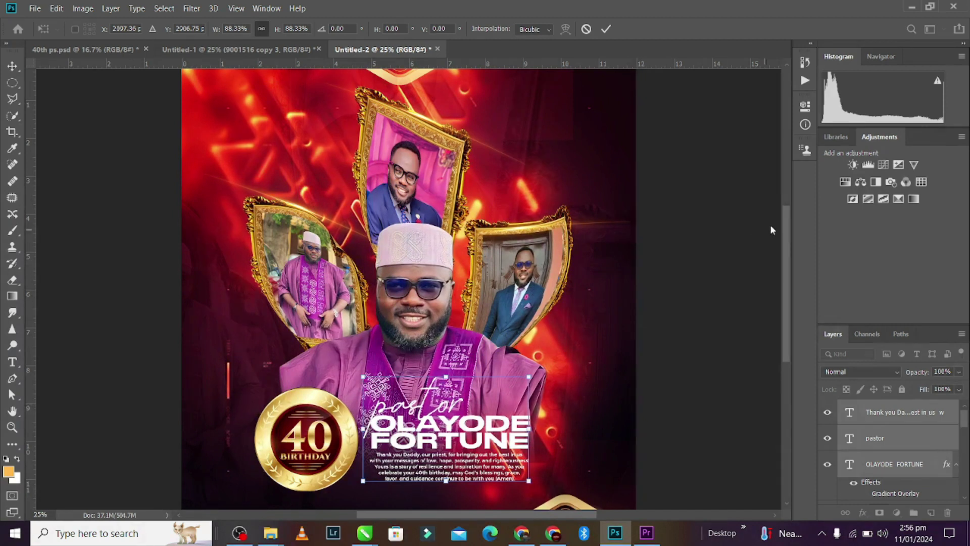
left_click_drag(787, 218, 790, 242)
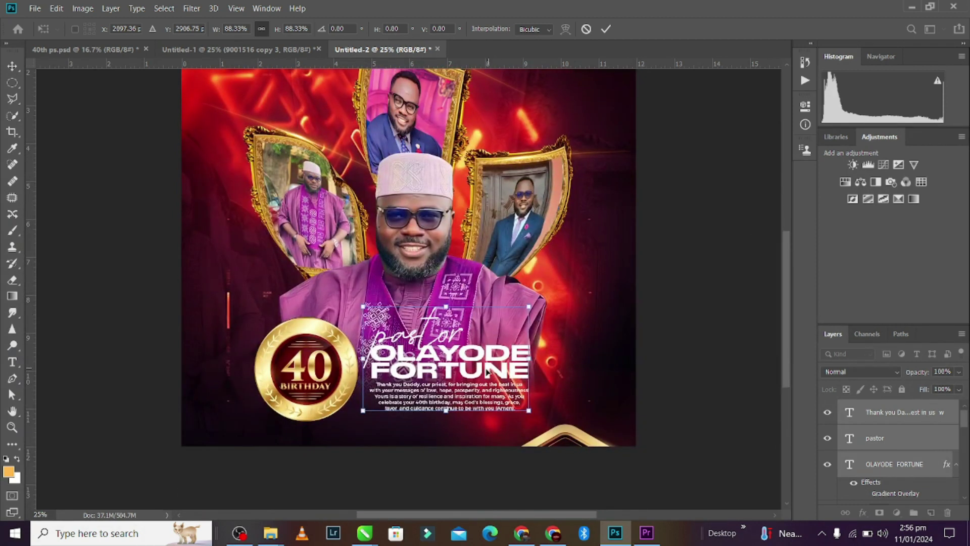
left_click_drag(486, 372, 481, 374)
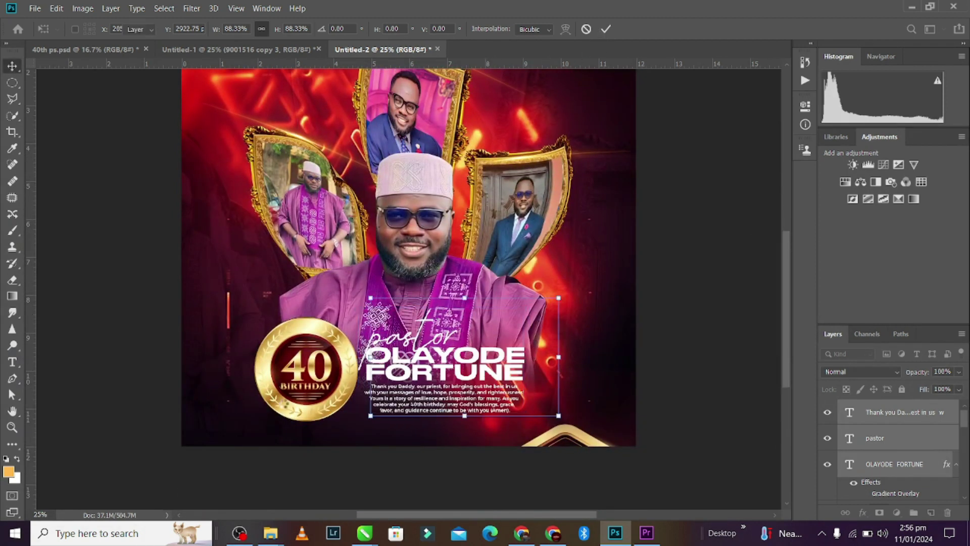
scroll(662, 262, "up", 1)
key("Return")
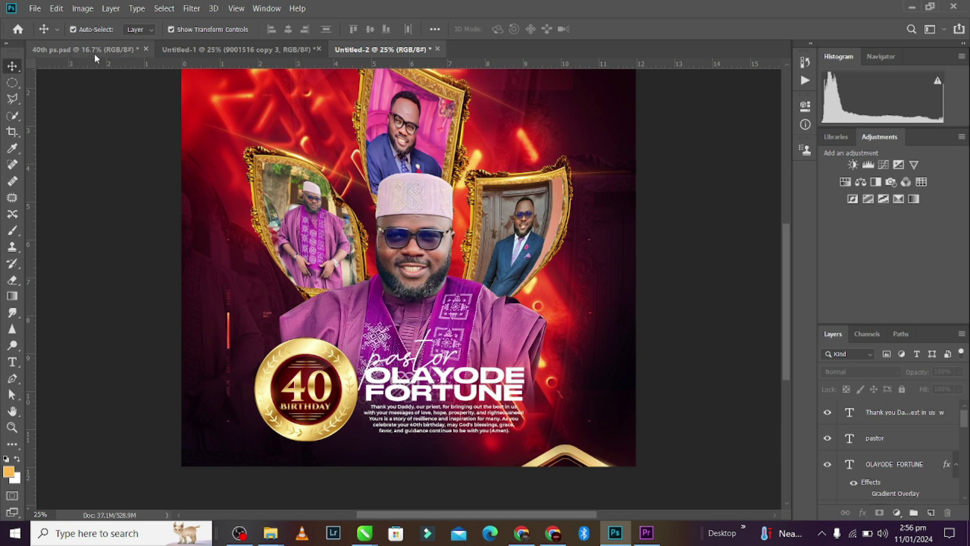
Step: Check the reference and add the birthday date as white Stretch Pro Regular 12 pt text above the thin orange line
left_click(110, 49)
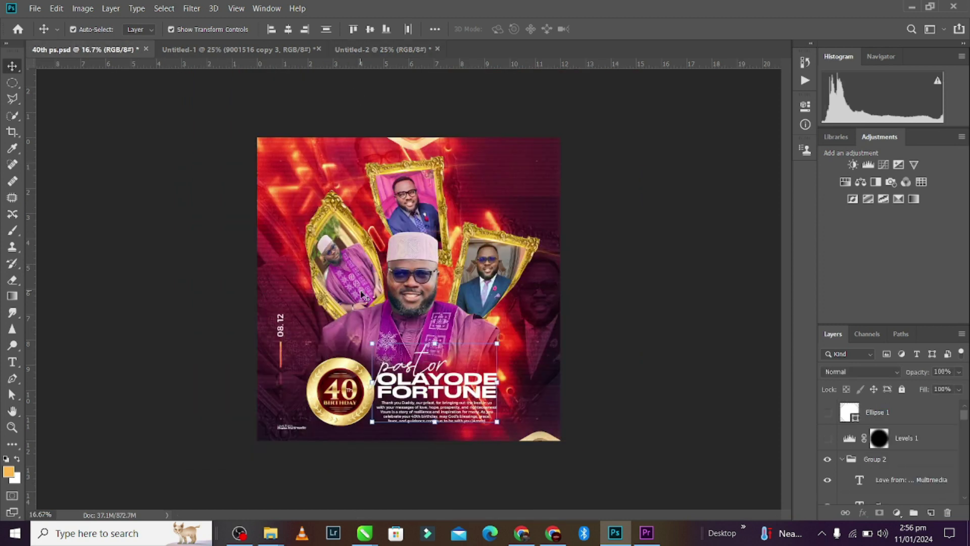
left_click(378, 50)
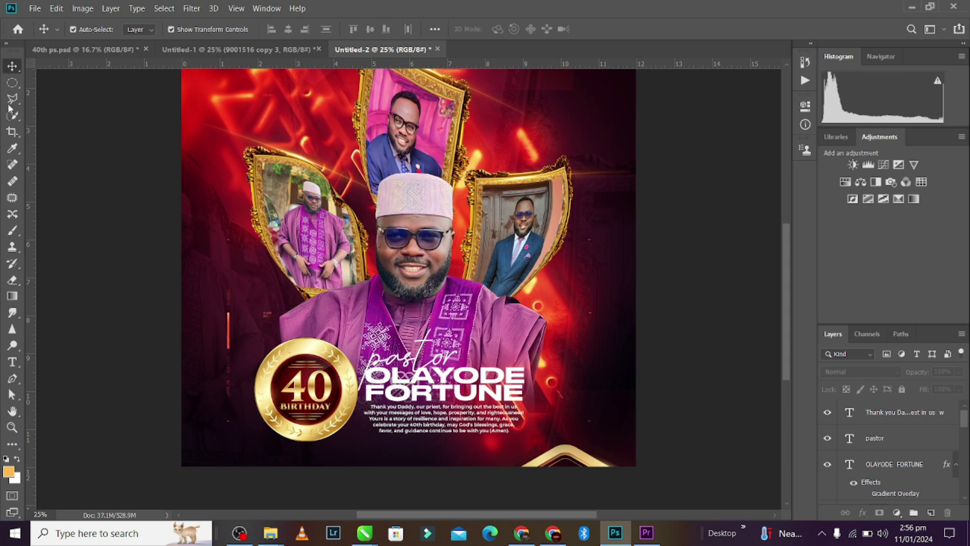
left_click(14, 362)
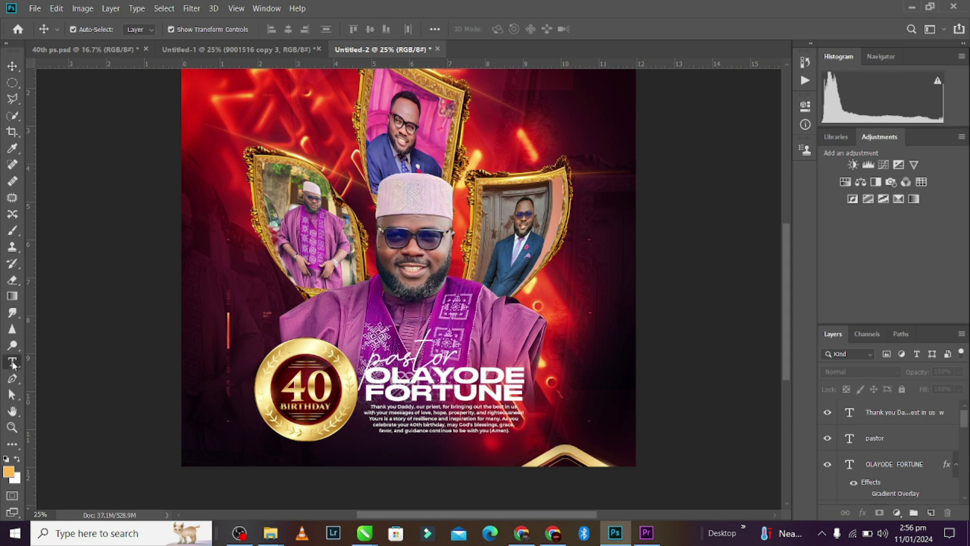
left_click(231, 293)
type("a")
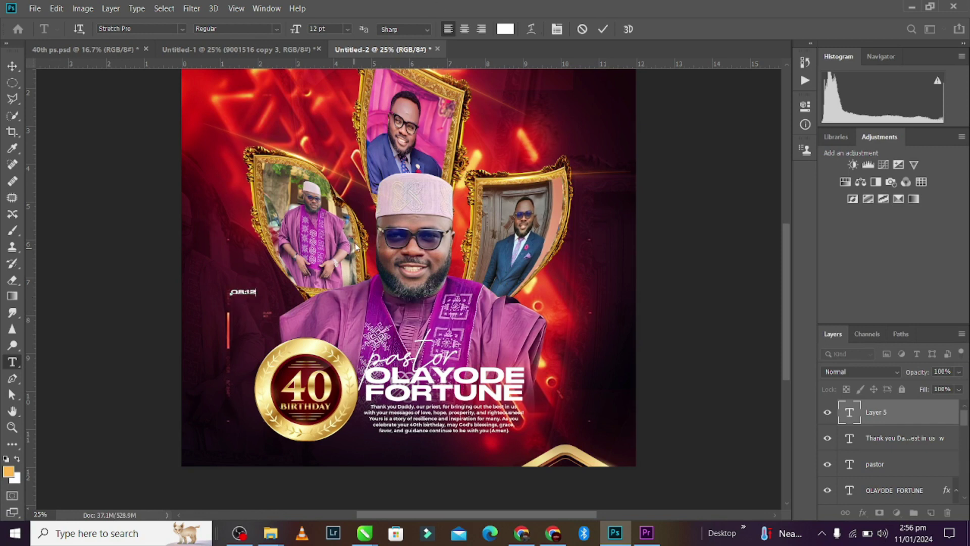
left_click(602, 29)
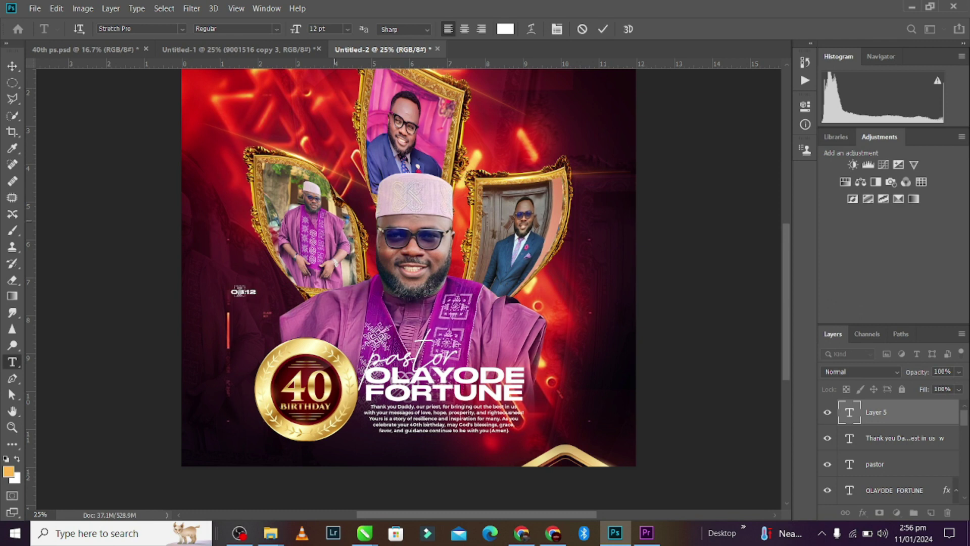
Step: Rotate the birthday date text by -90° so it reads vertically upward
left_click(13, 66)
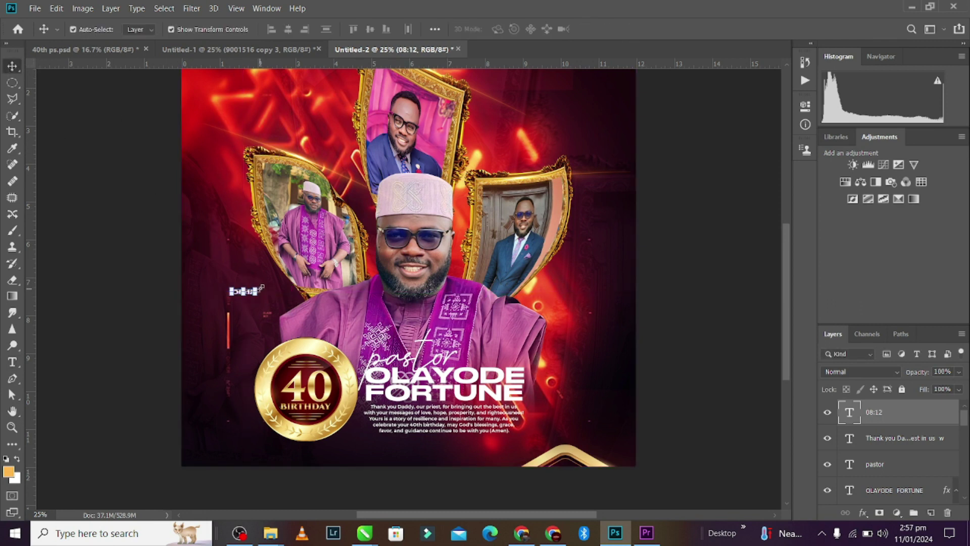
left_click_drag(264, 286, 236, 235)
key("Return")
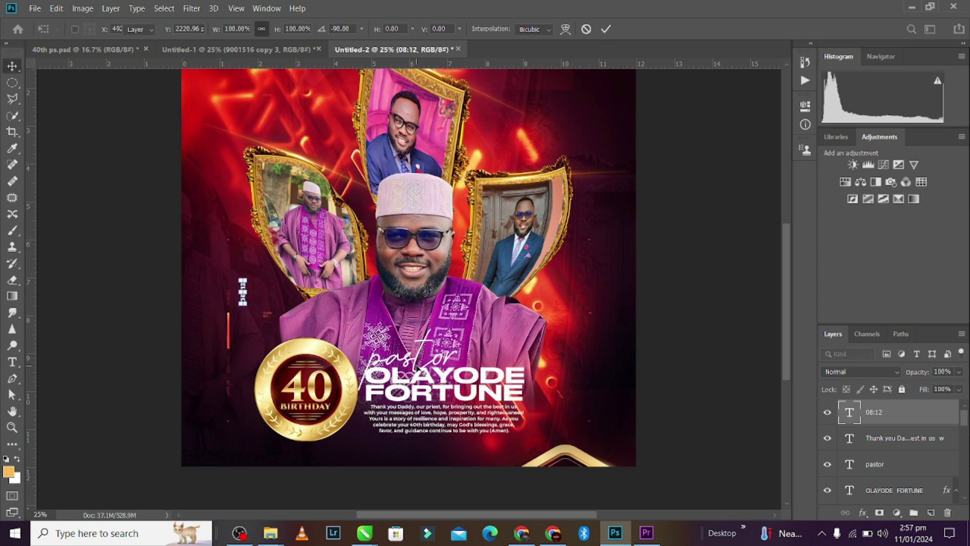
Step: Scale the vertical date text to 152.75% and align it directly above the thin orange line
key("ctrl+plus")
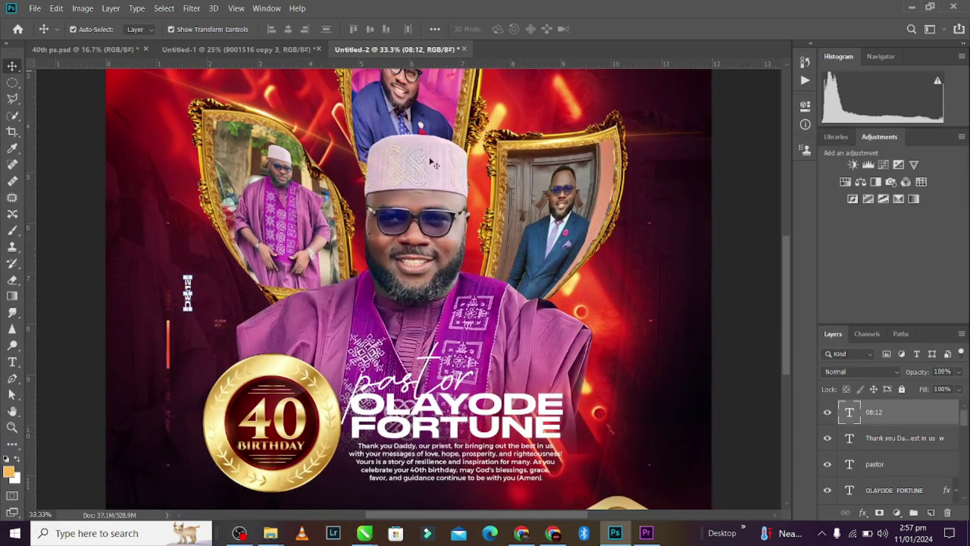
left_click(167, 259, "ctrl")
left_click(188, 292)
key("ctrl+t")
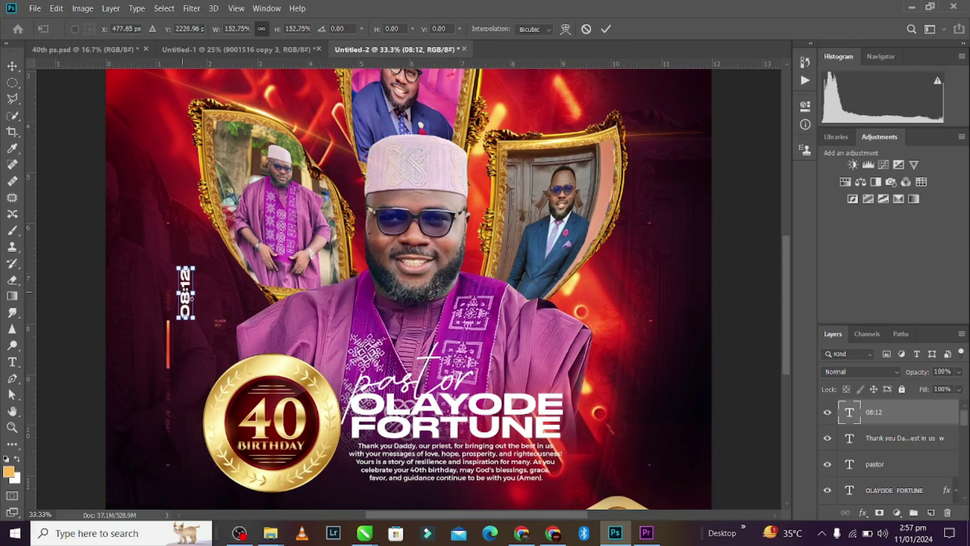
left_click_drag(188, 292, 169, 302)
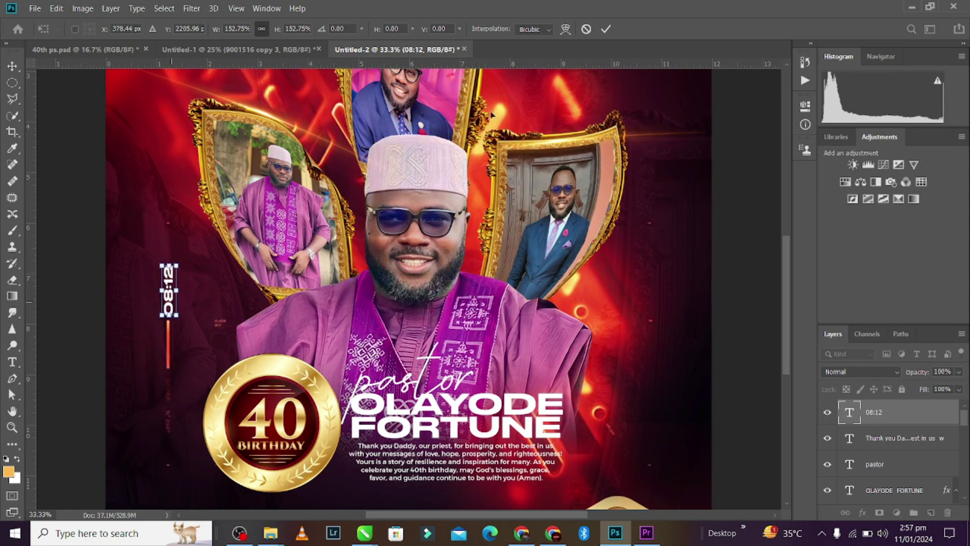
left_click(604, 30)
mouse_move(271, 532)
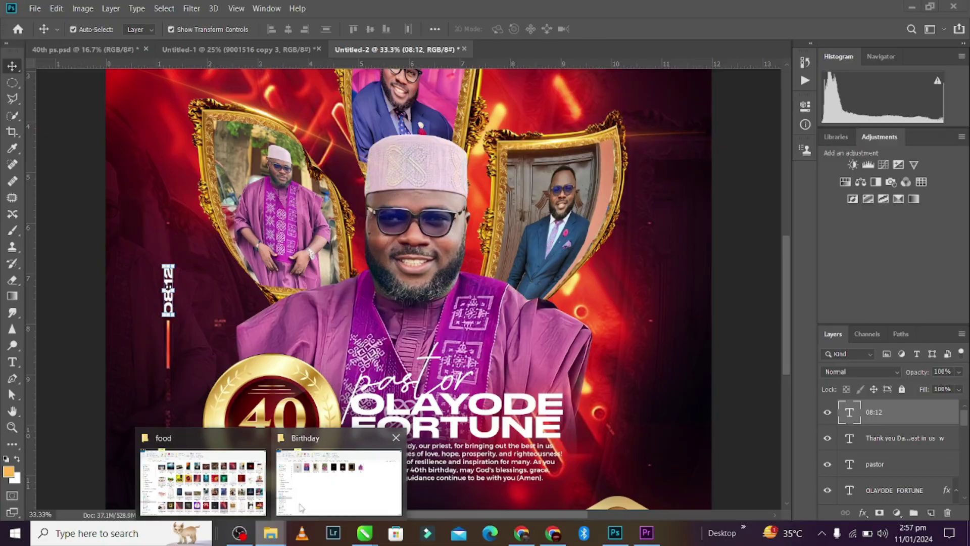
left_click(301, 508)
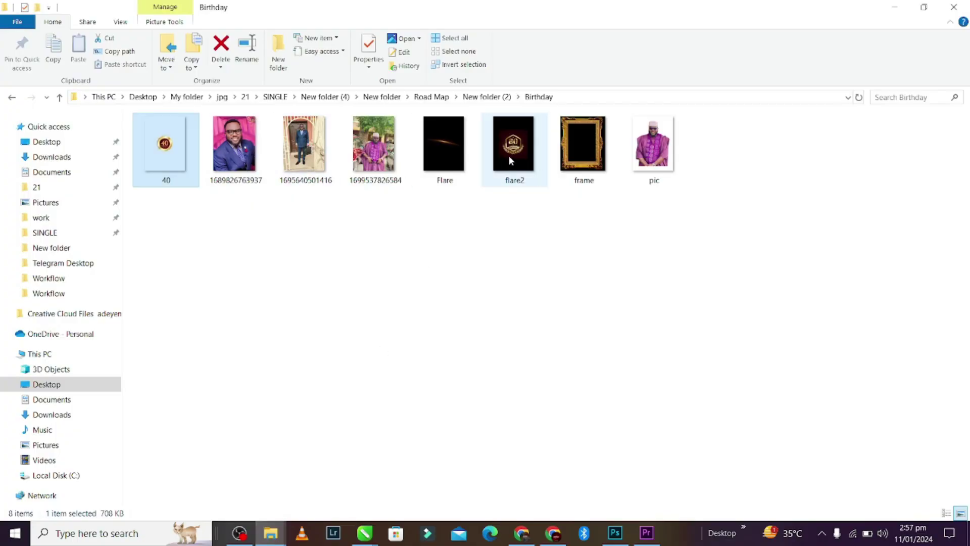
left_click(894, 7)
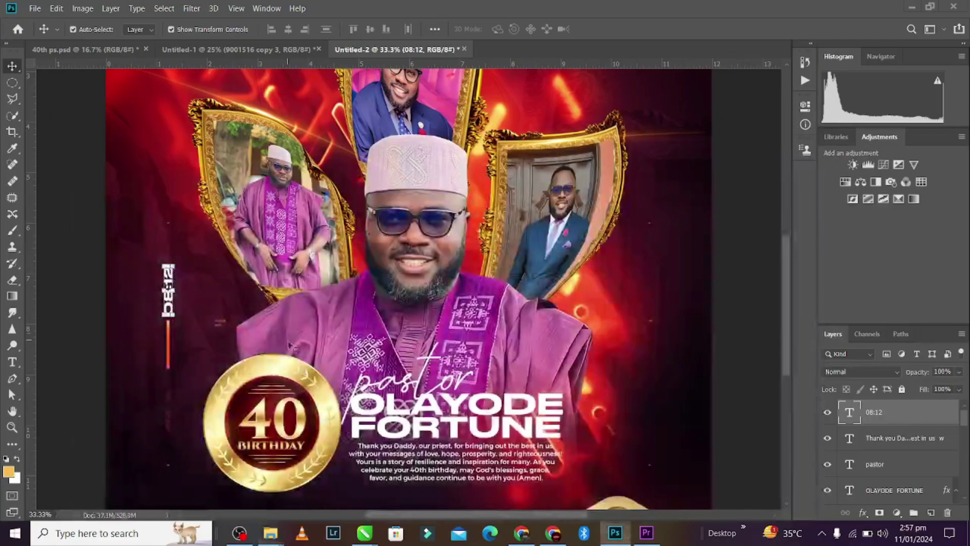
Step: Review the whole flyer composition up close and at reduced size with no layer selected
key("ctrl+minus")
key("ctrl+minus")
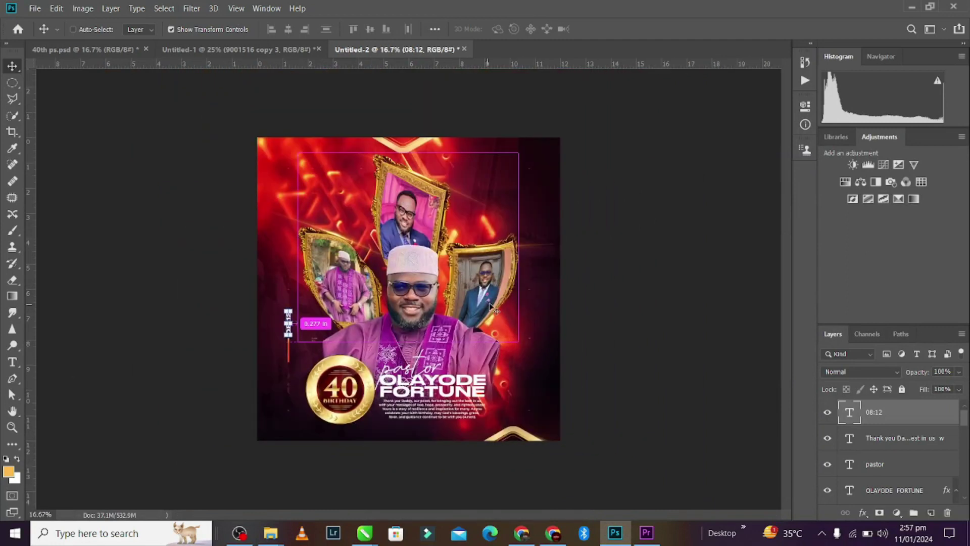
key("ctrl+plus")
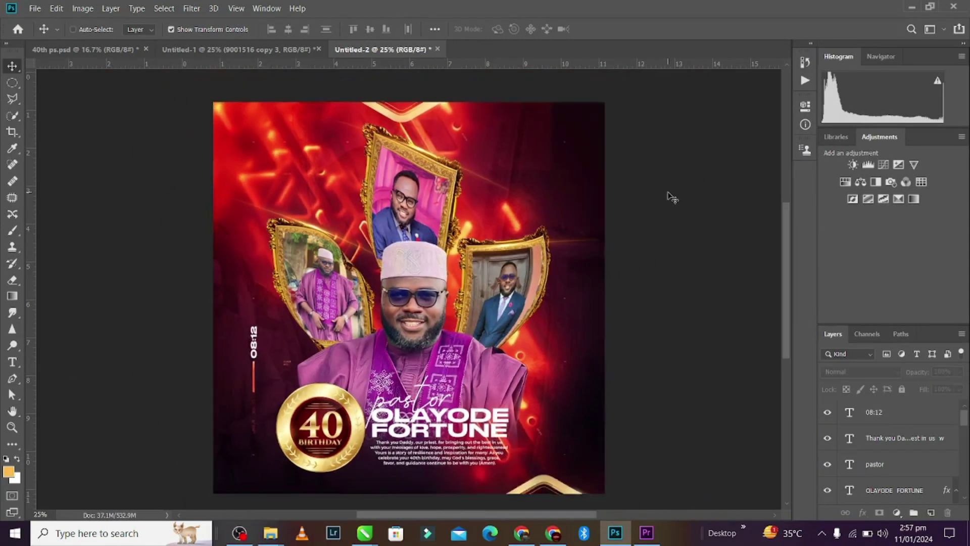
key("ctrl+minus")
key("ctrl+plus")
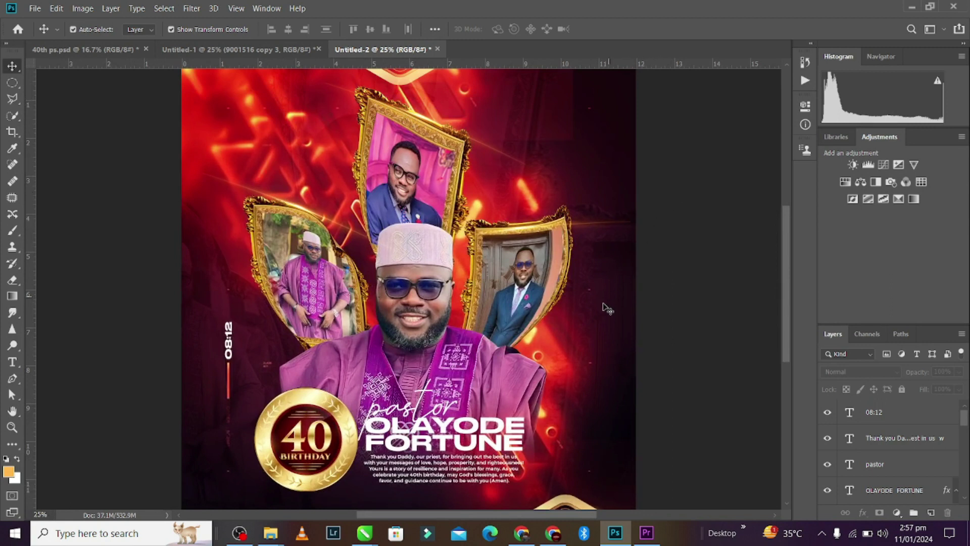
key("ctrl+minus")
key("ctrl+plus")
key("ctrl+minus")
key("ctrl+plus")
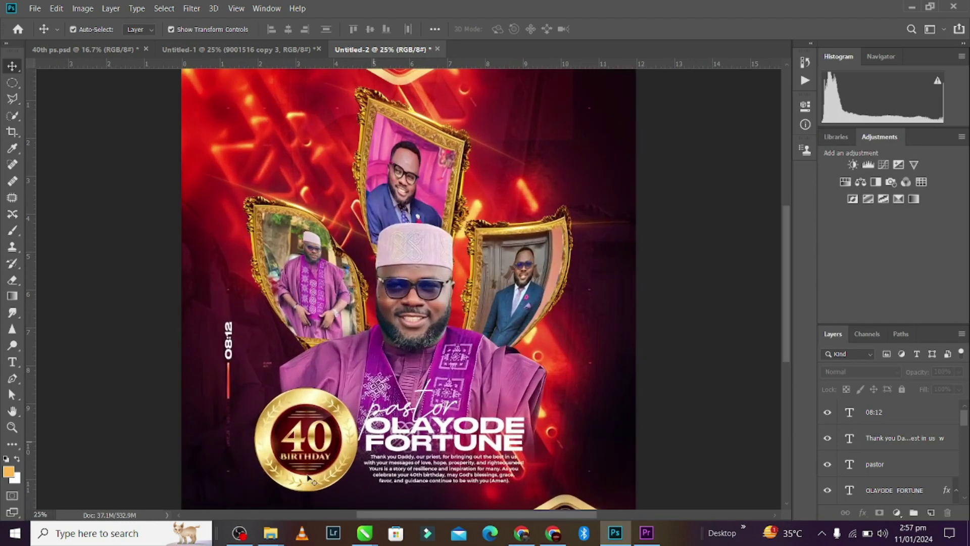